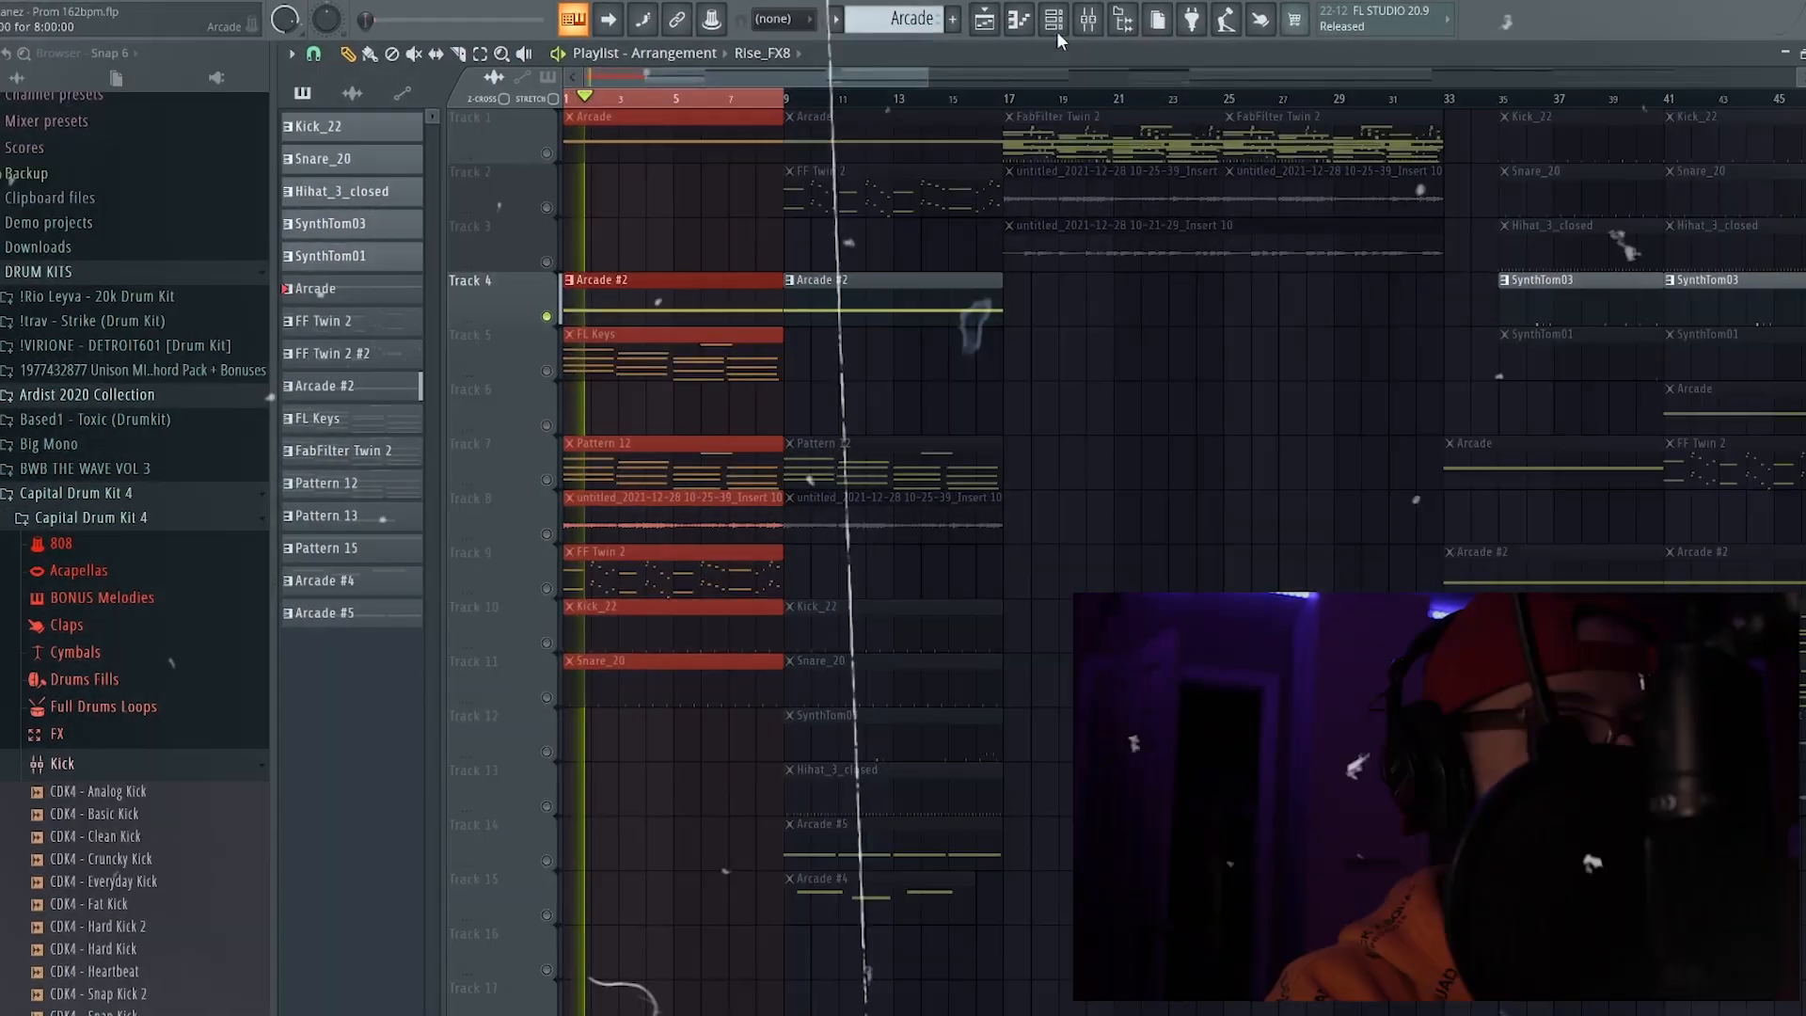
Step: Show all channels in the channel rack and open the Arcade #2 instrument to examine its preset
click(1047, 38)
click(551, 38)
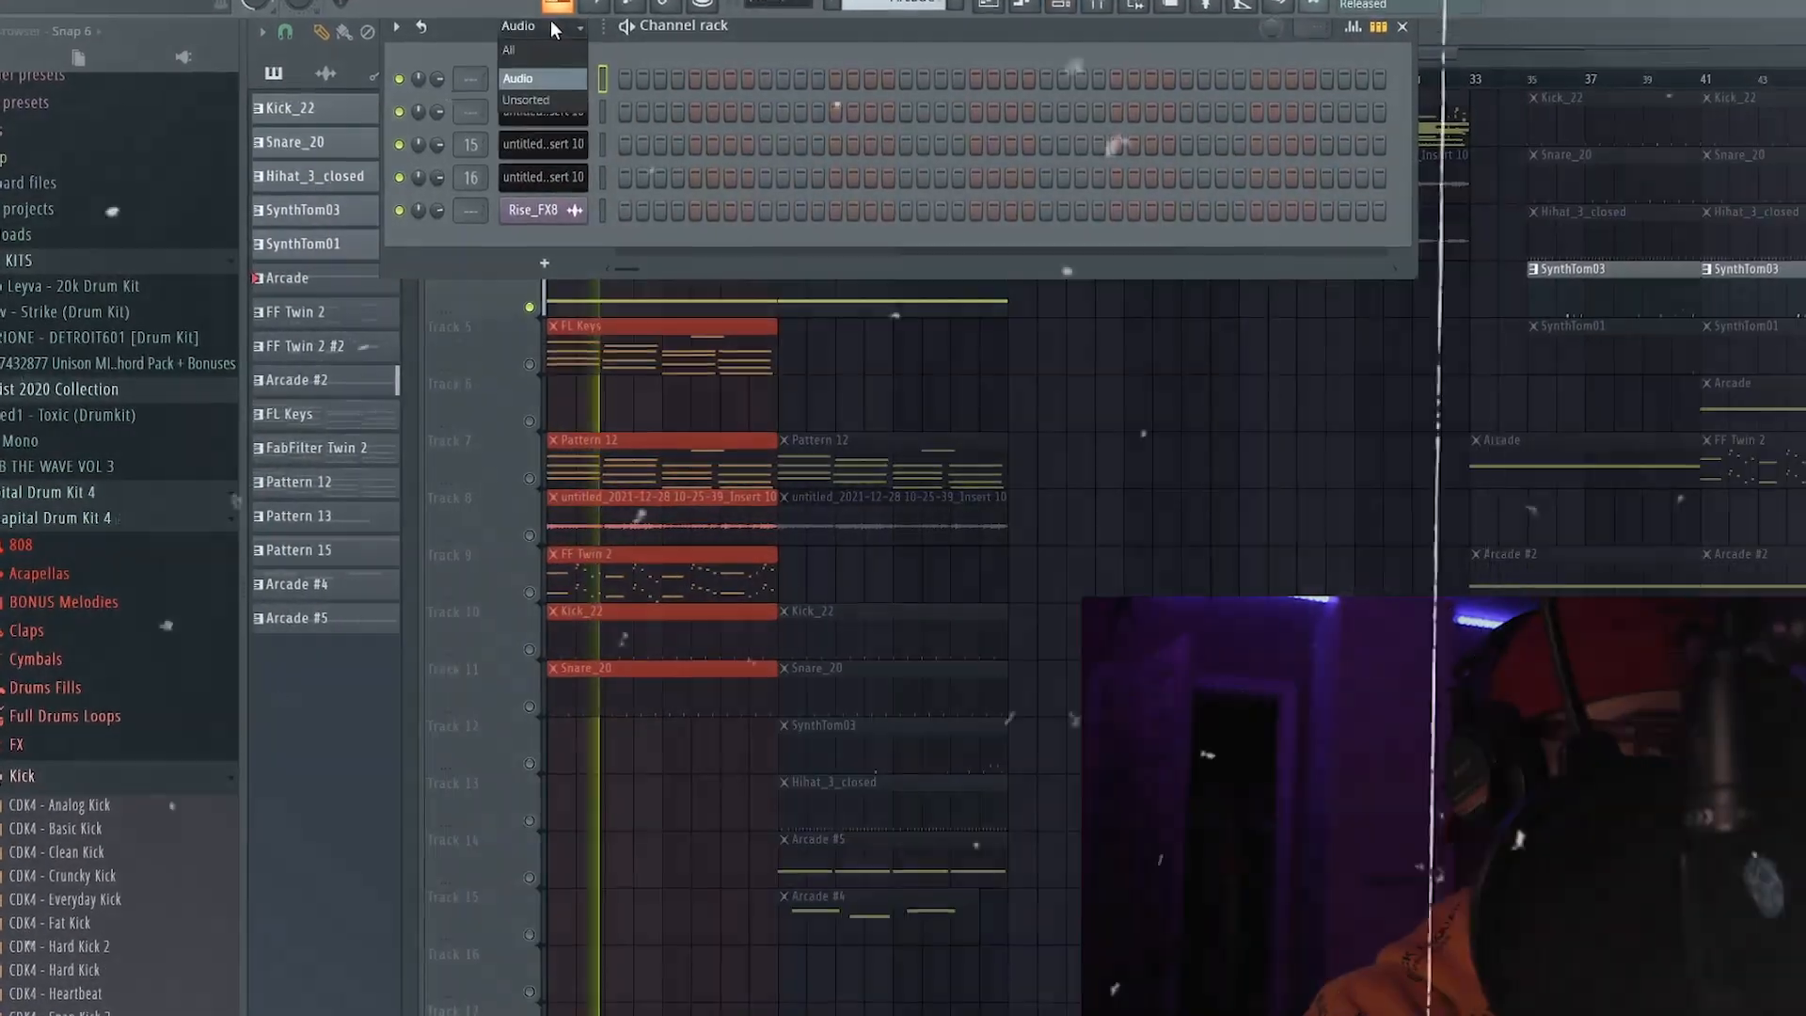
click(546, 54)
click(532, 404)
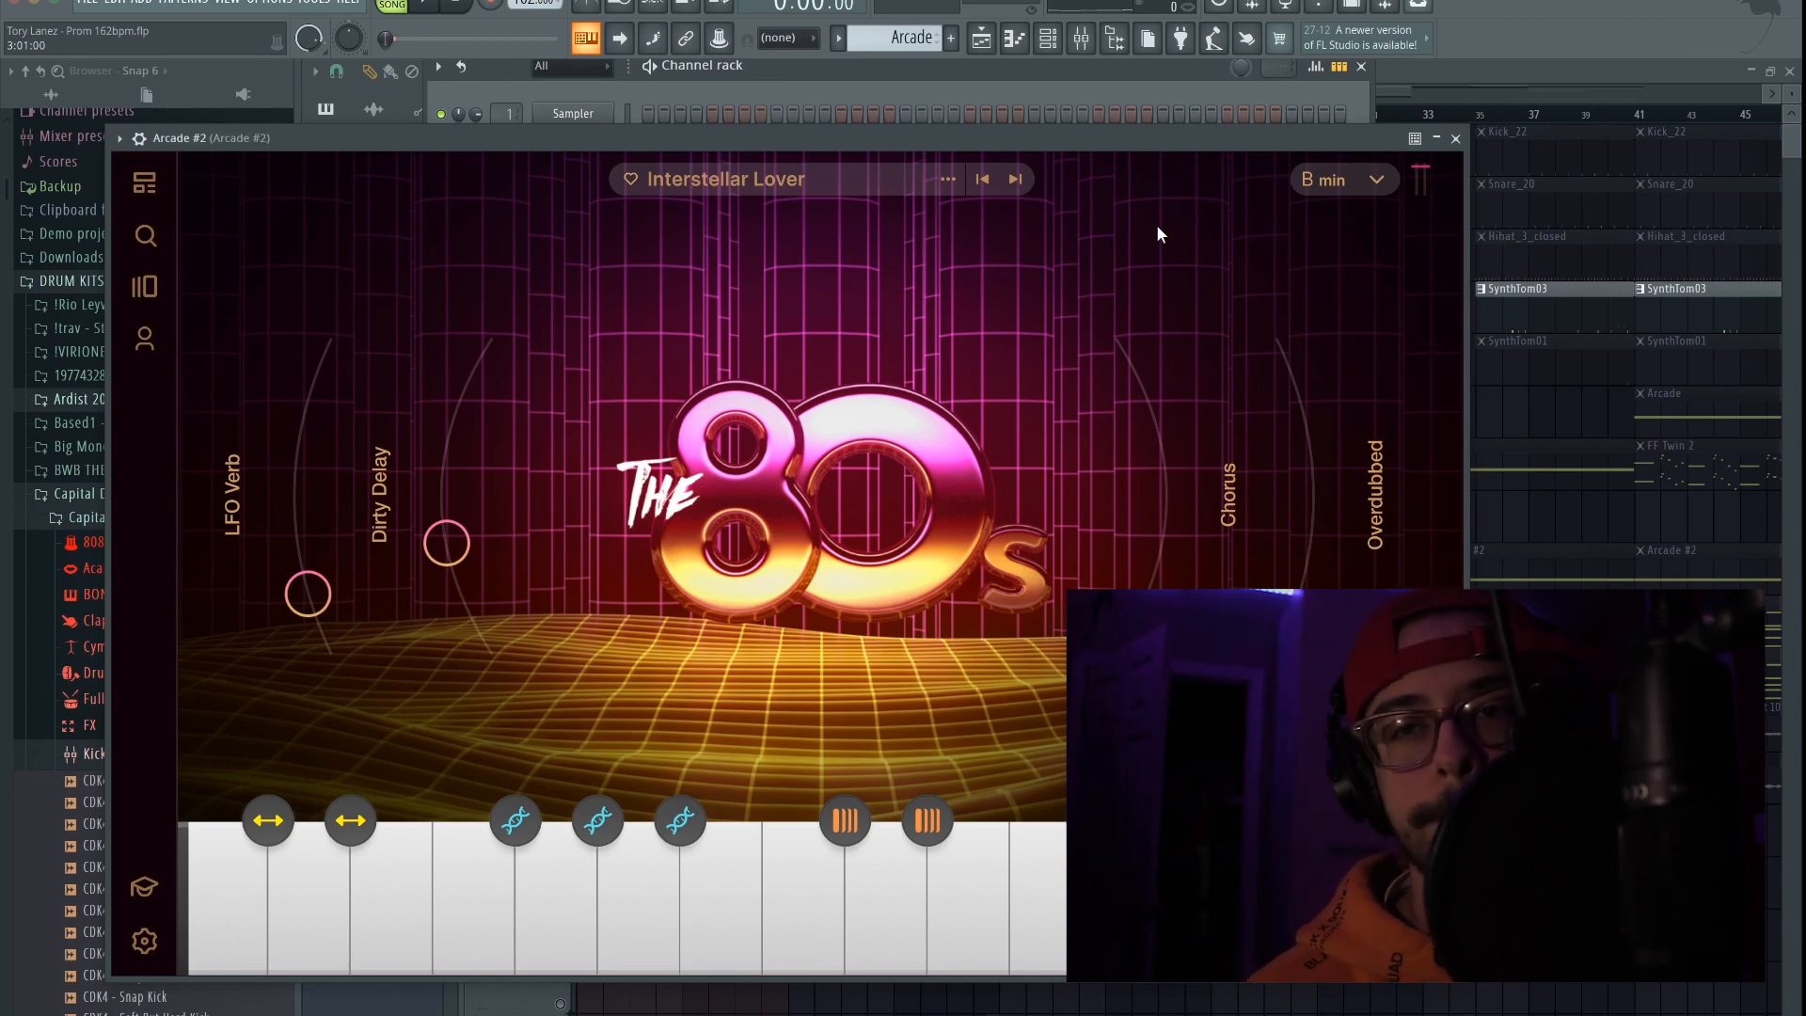
key(Escape)
Step: Unmute track 1 in the playlist and open the Arcade instrument to examine its preset
click(980, 37)
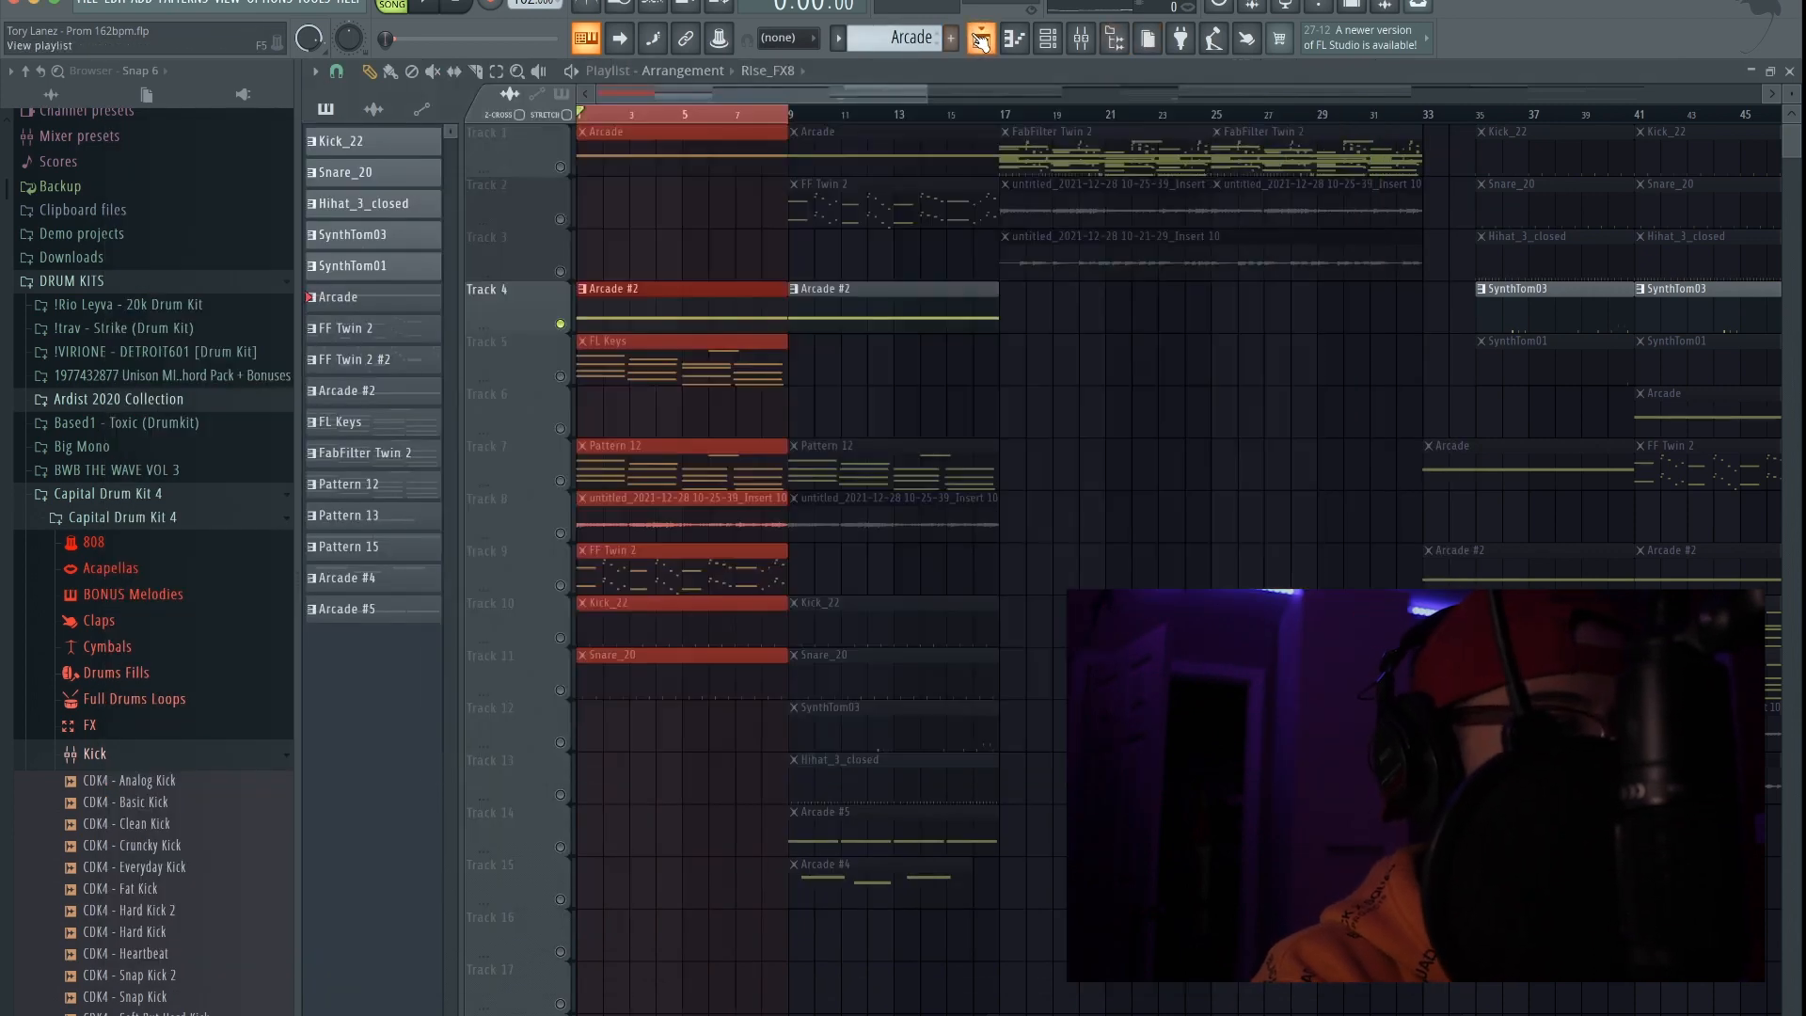
click(561, 168)
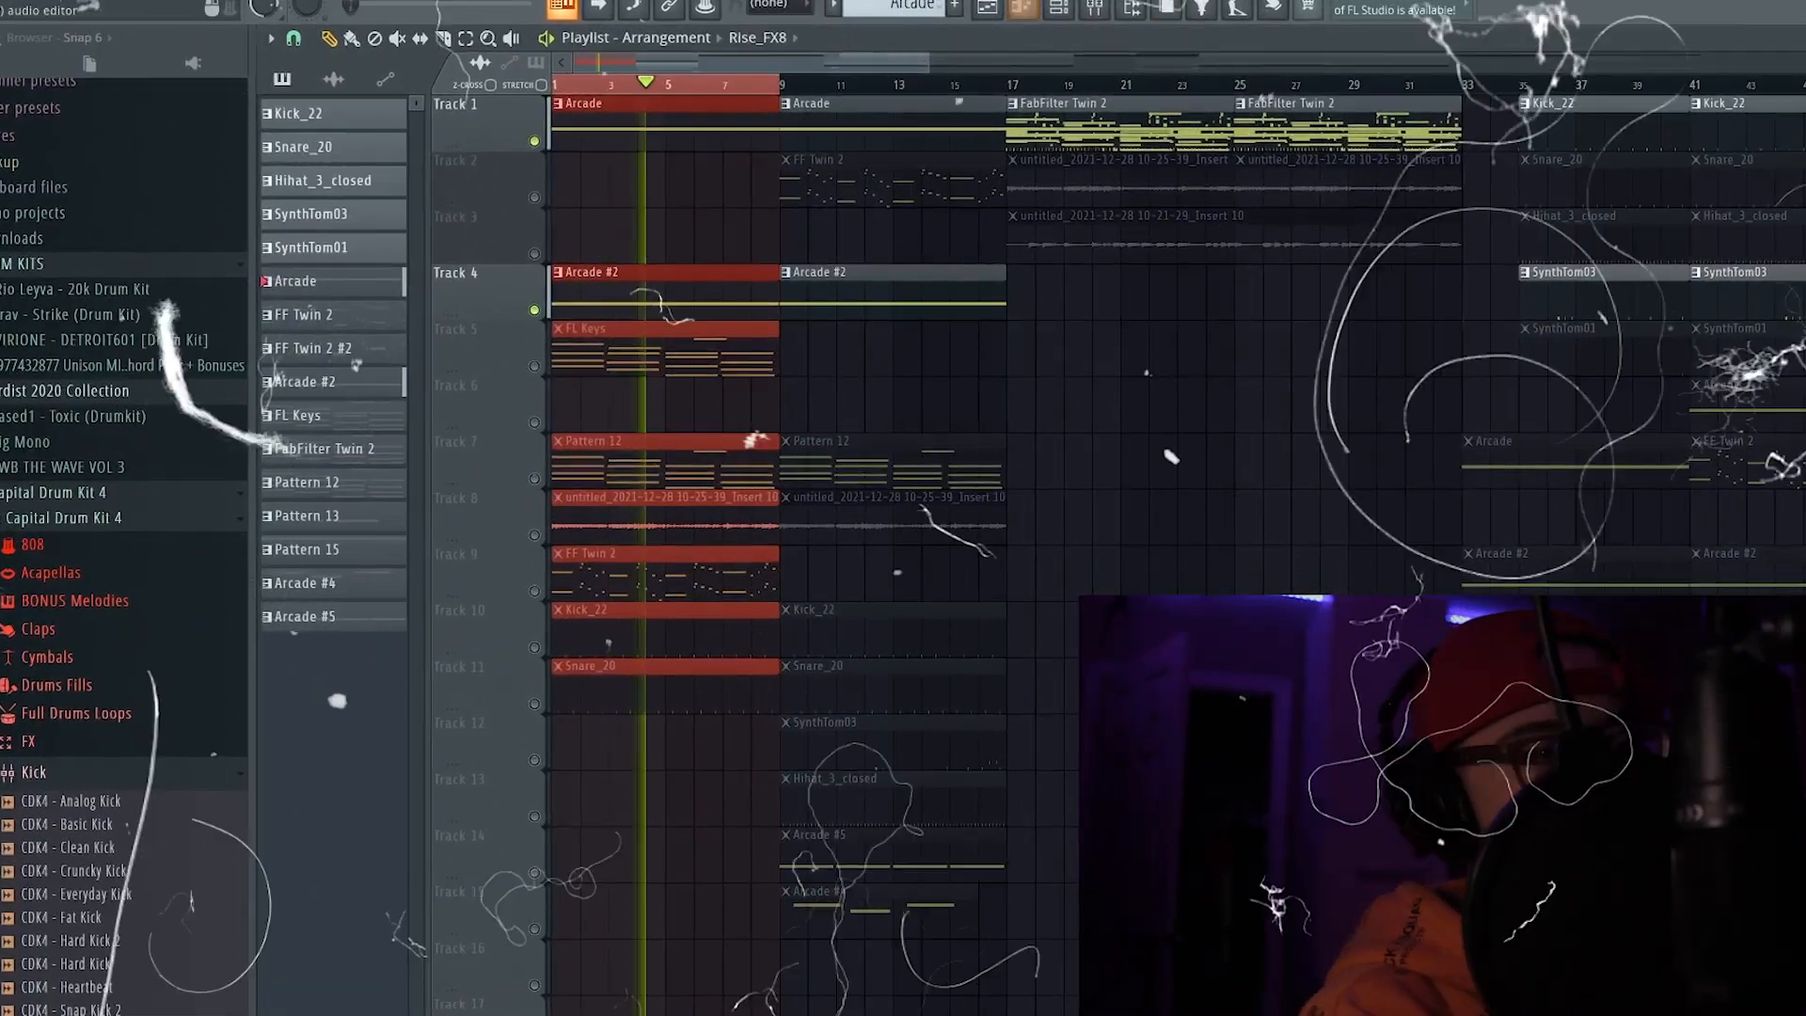
click(1057, 11)
click(567, 307)
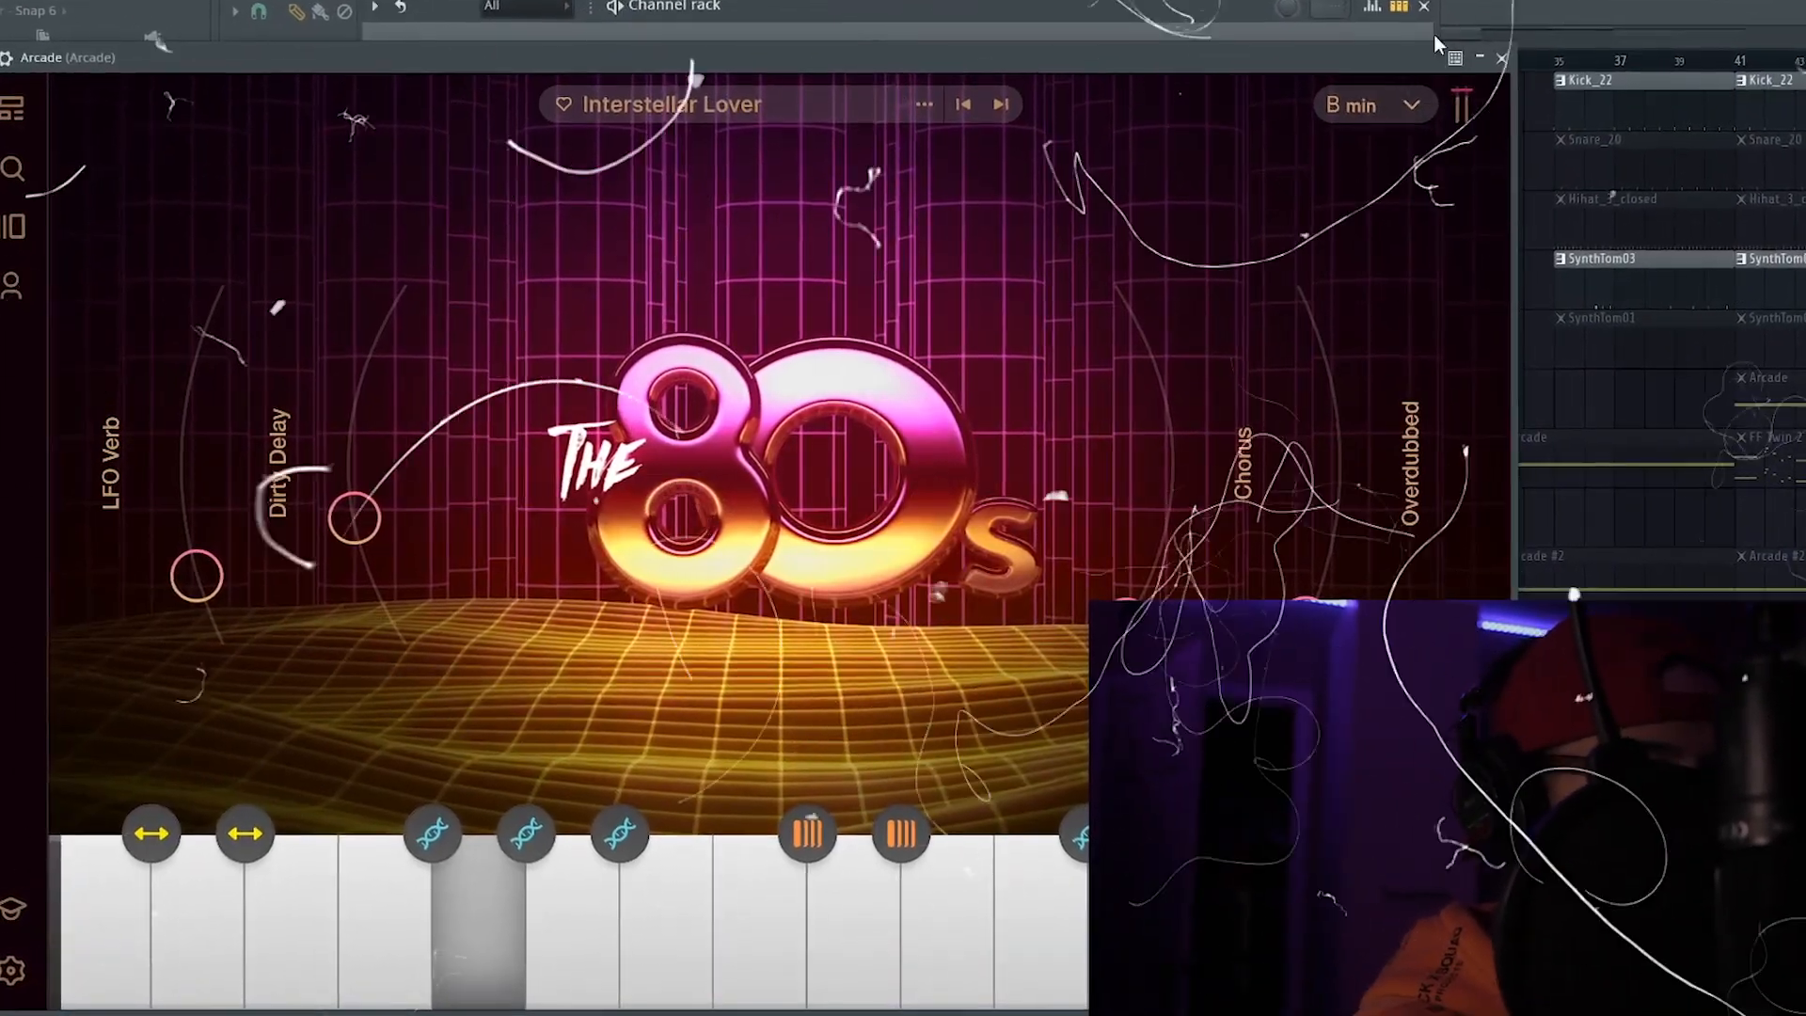
click(1492, 64)
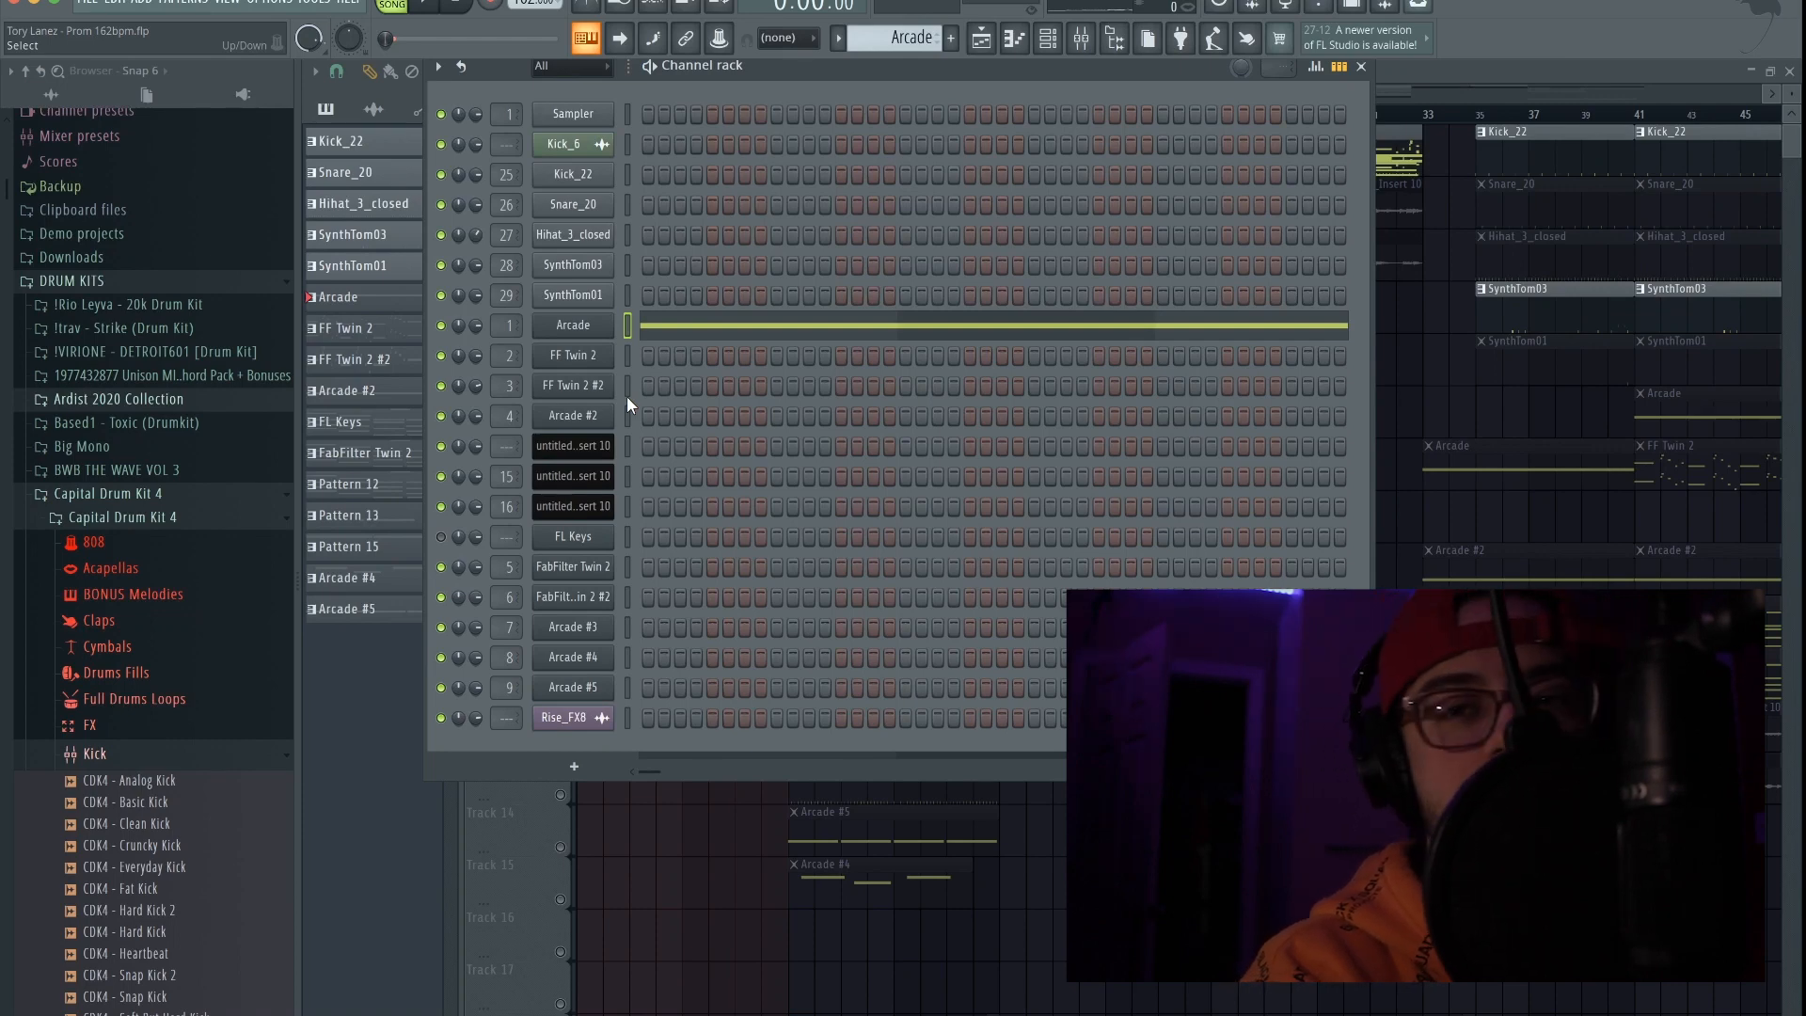
Step: Open the FabFilter Twin 2 #2 instrument used by Pattern 12 and examine its synth settings
key(F9)
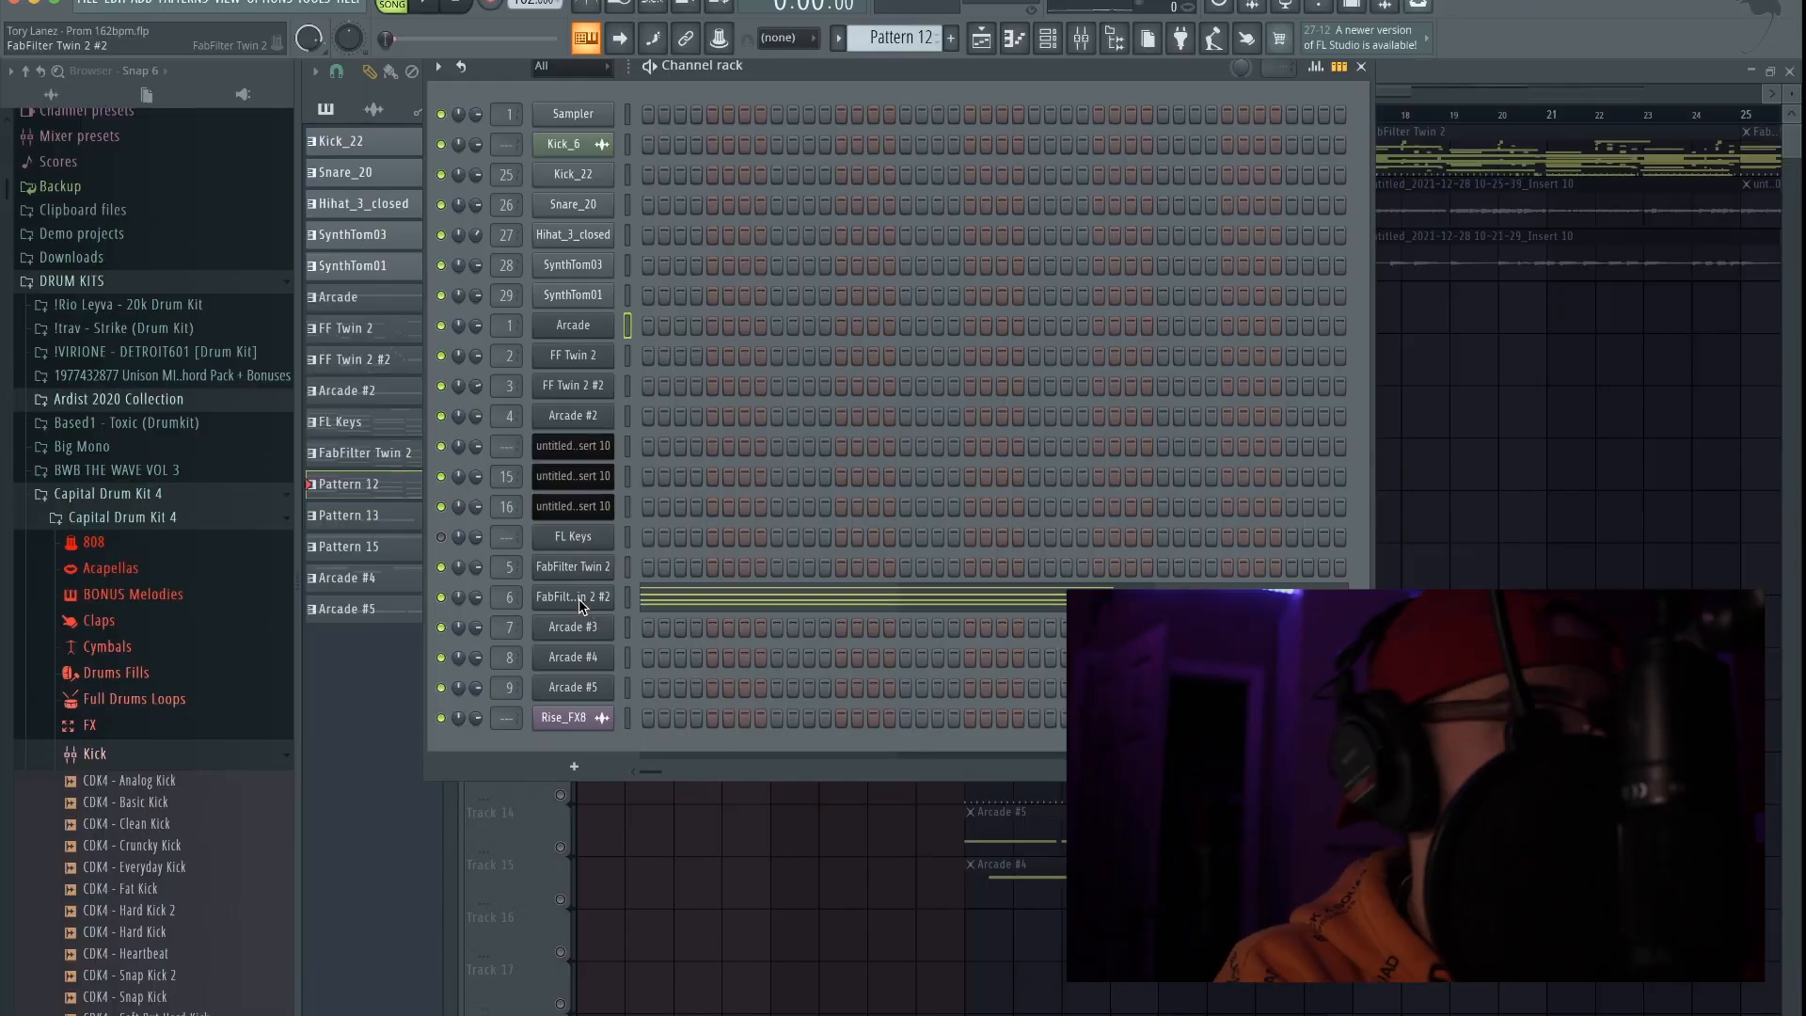
click(578, 599)
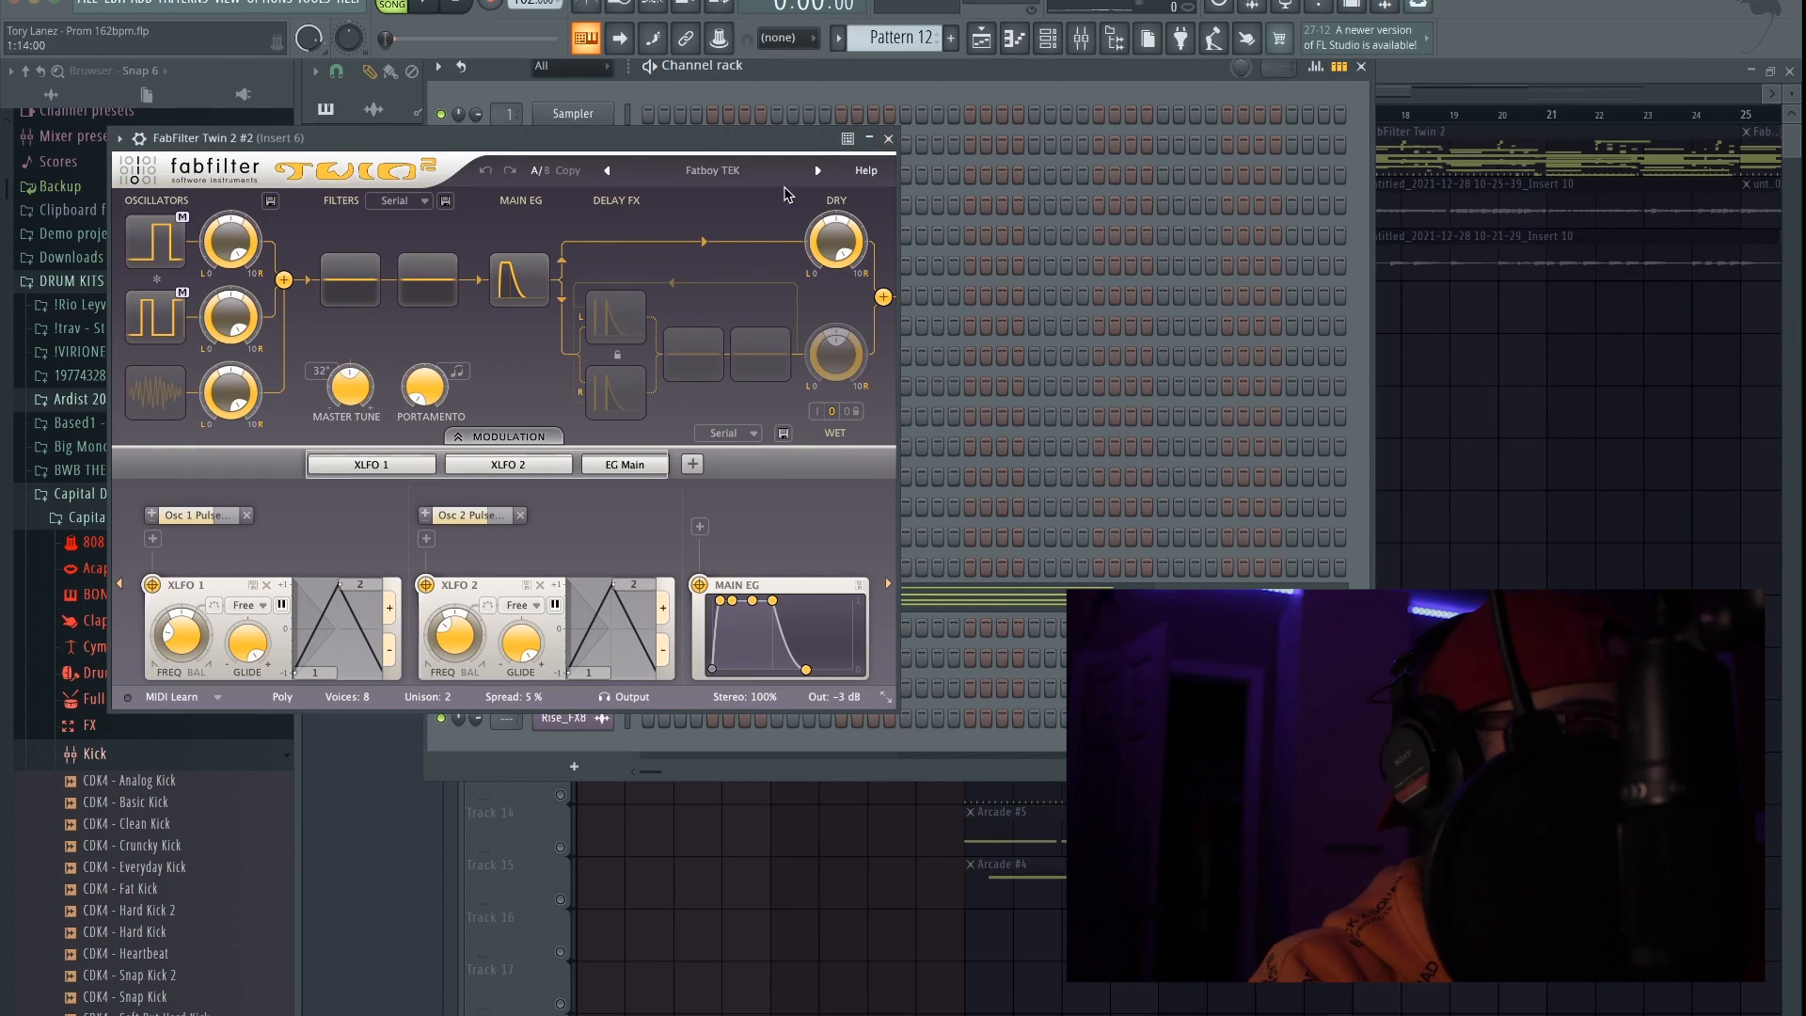
click(888, 139)
Step: View the notes of the Pattern 12 clip on playlist track 7 and play back the arrangement
click(980, 47)
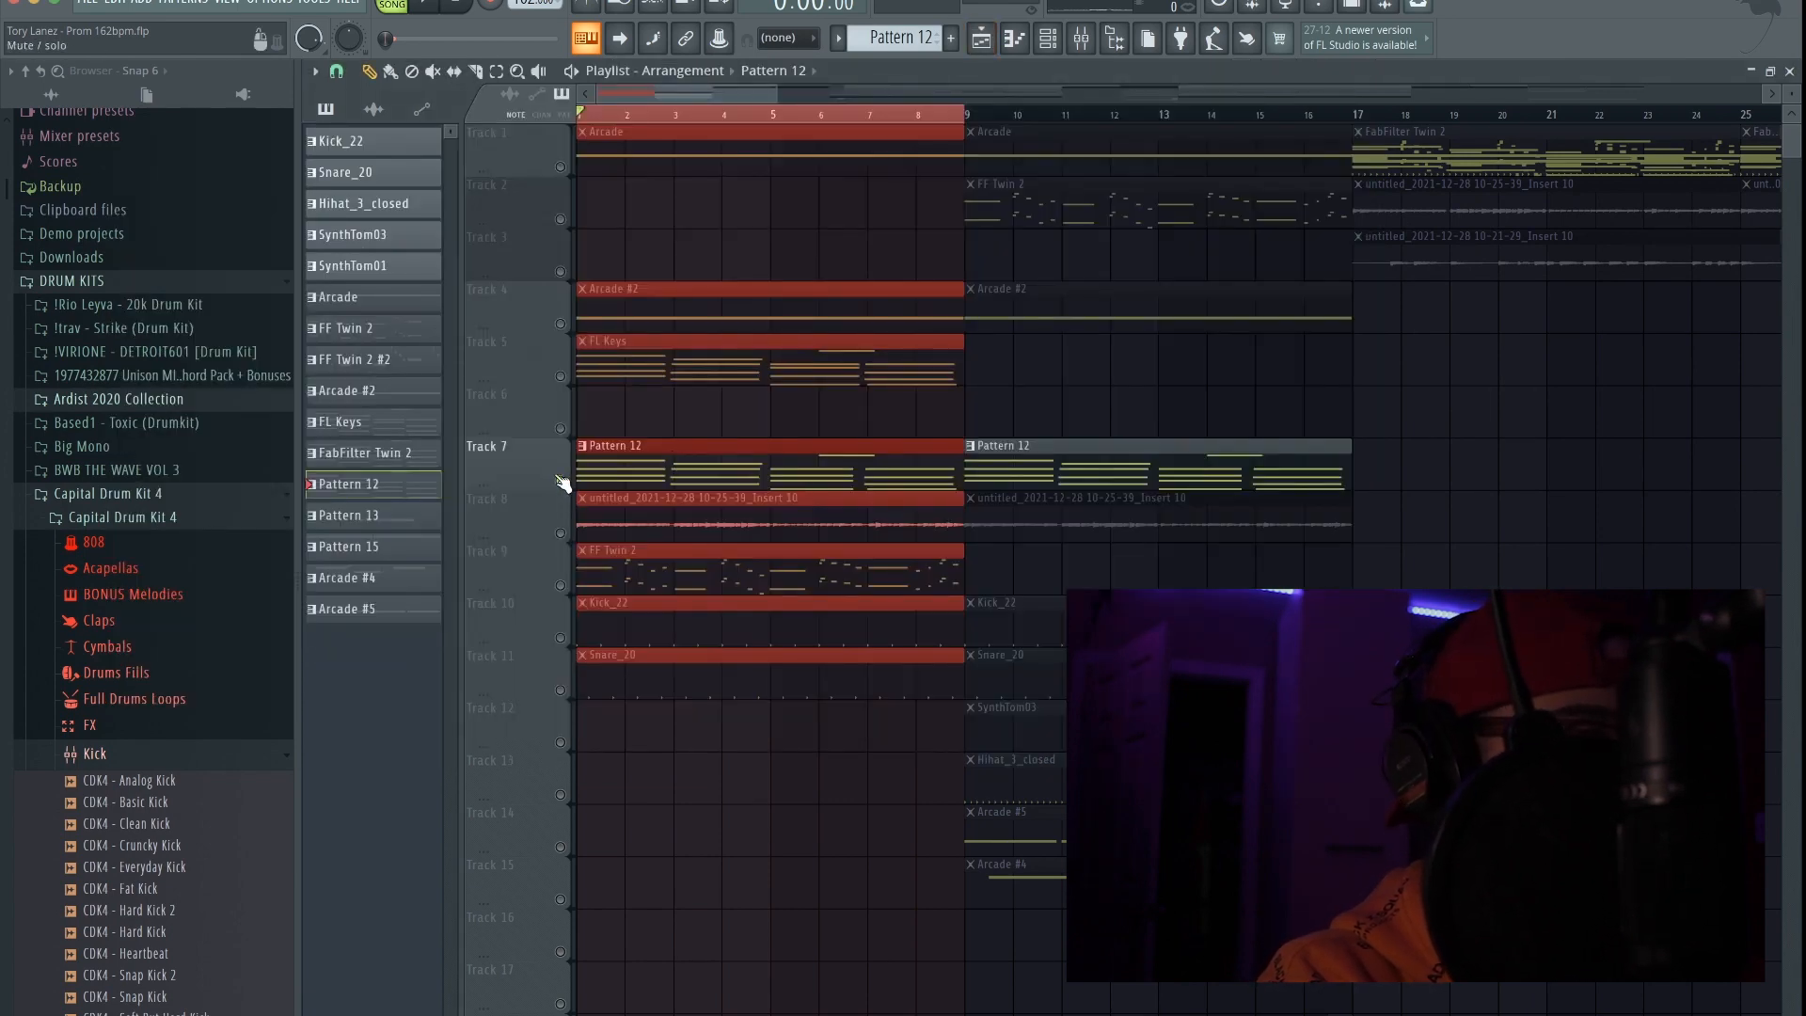
double_click(729, 470)
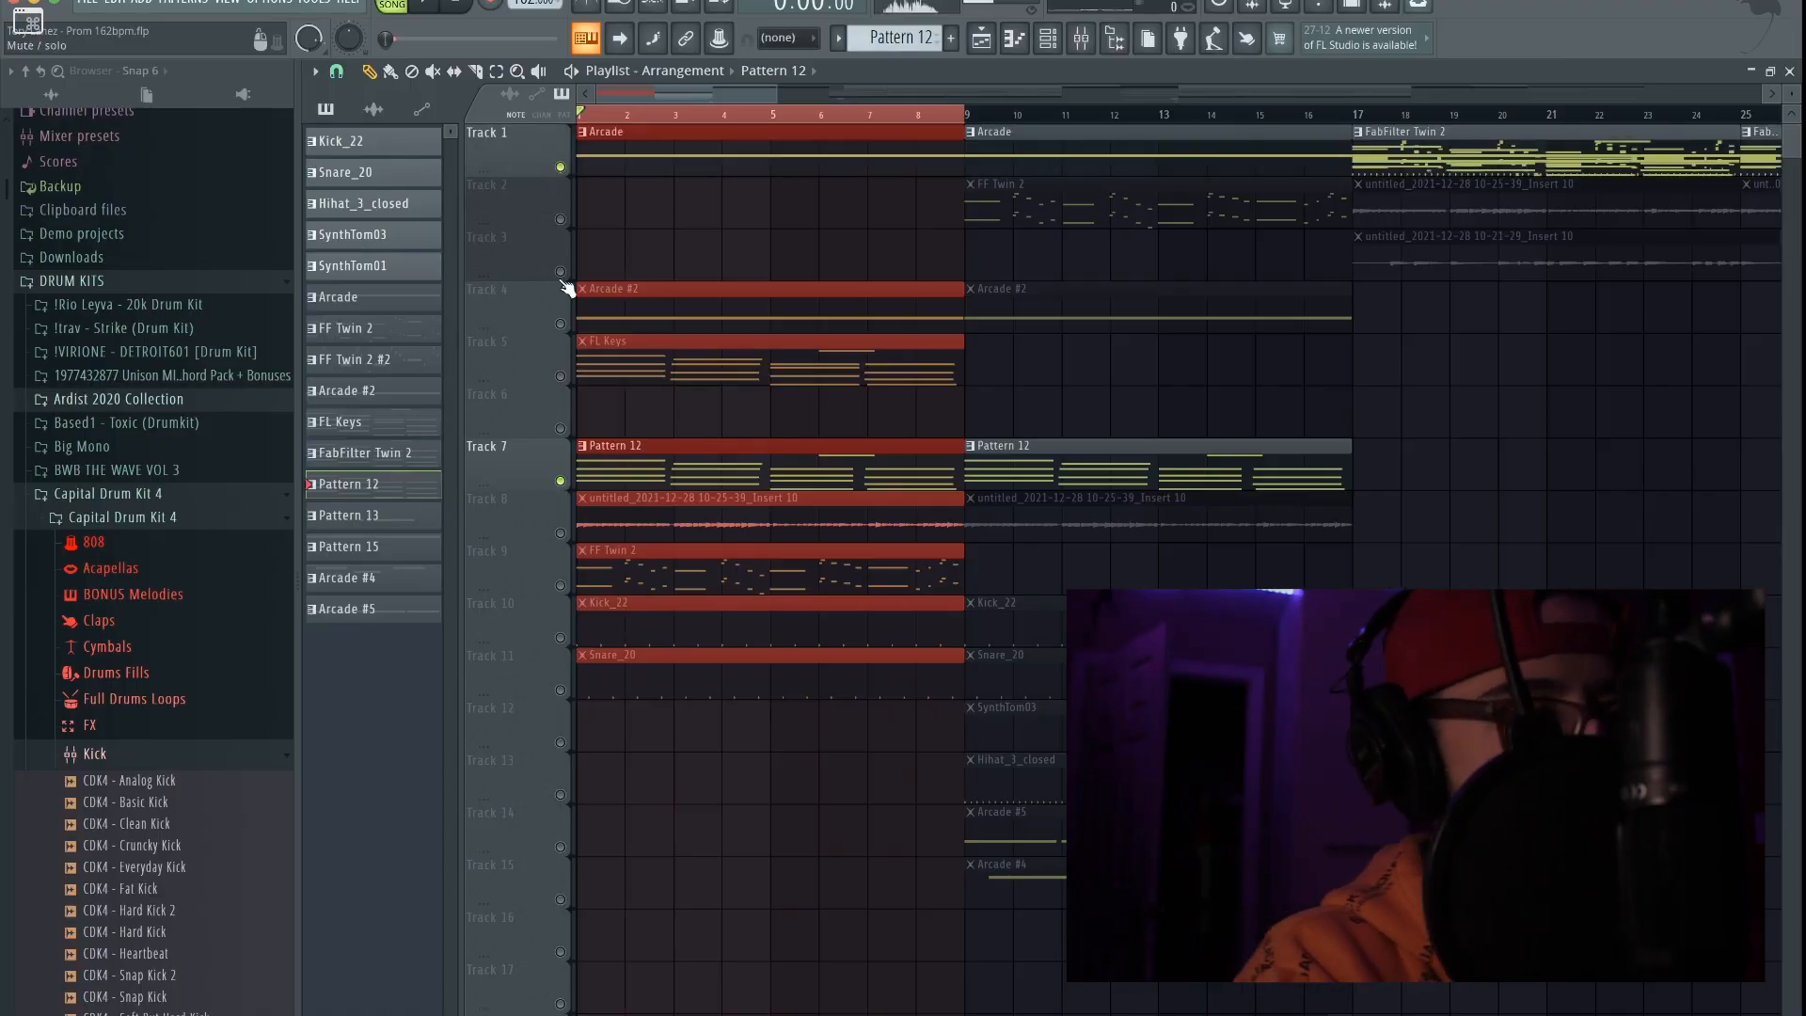
key(space)
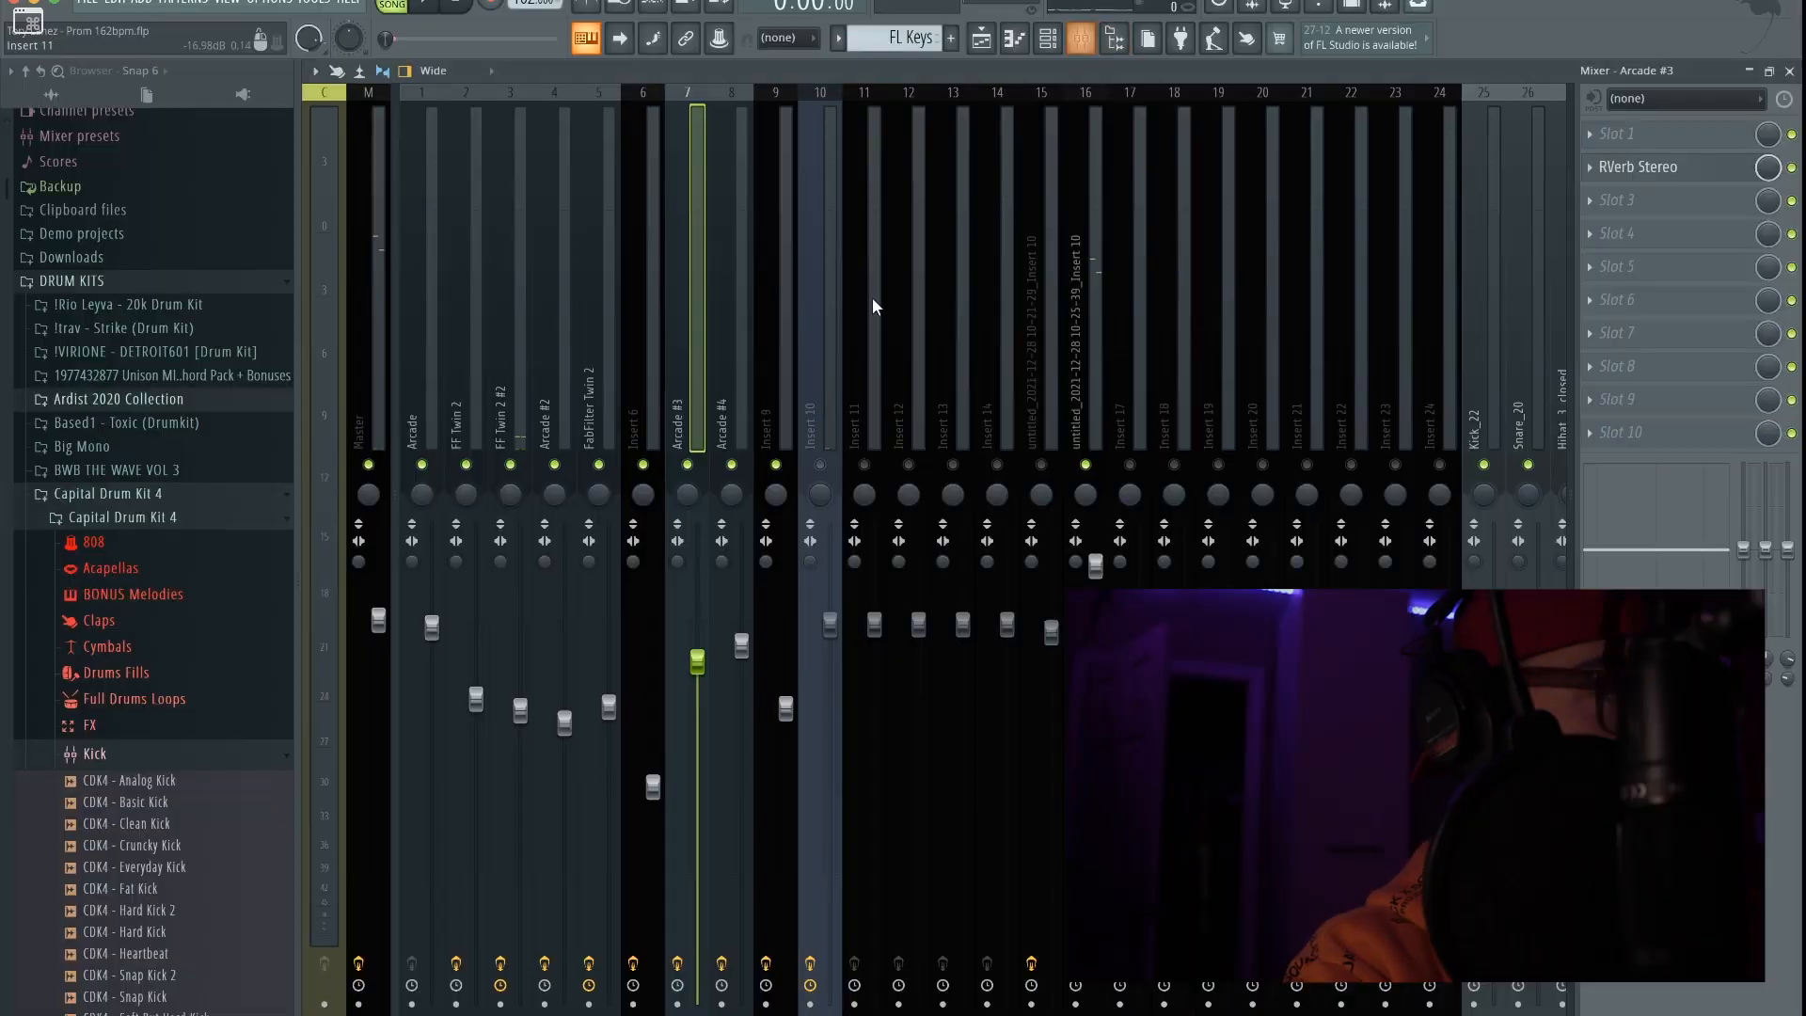
Step: Select mixer Insert 10 and inspect the stomp and amp settings of its GTR Tool Rack Stereo effect
click(1098, 359)
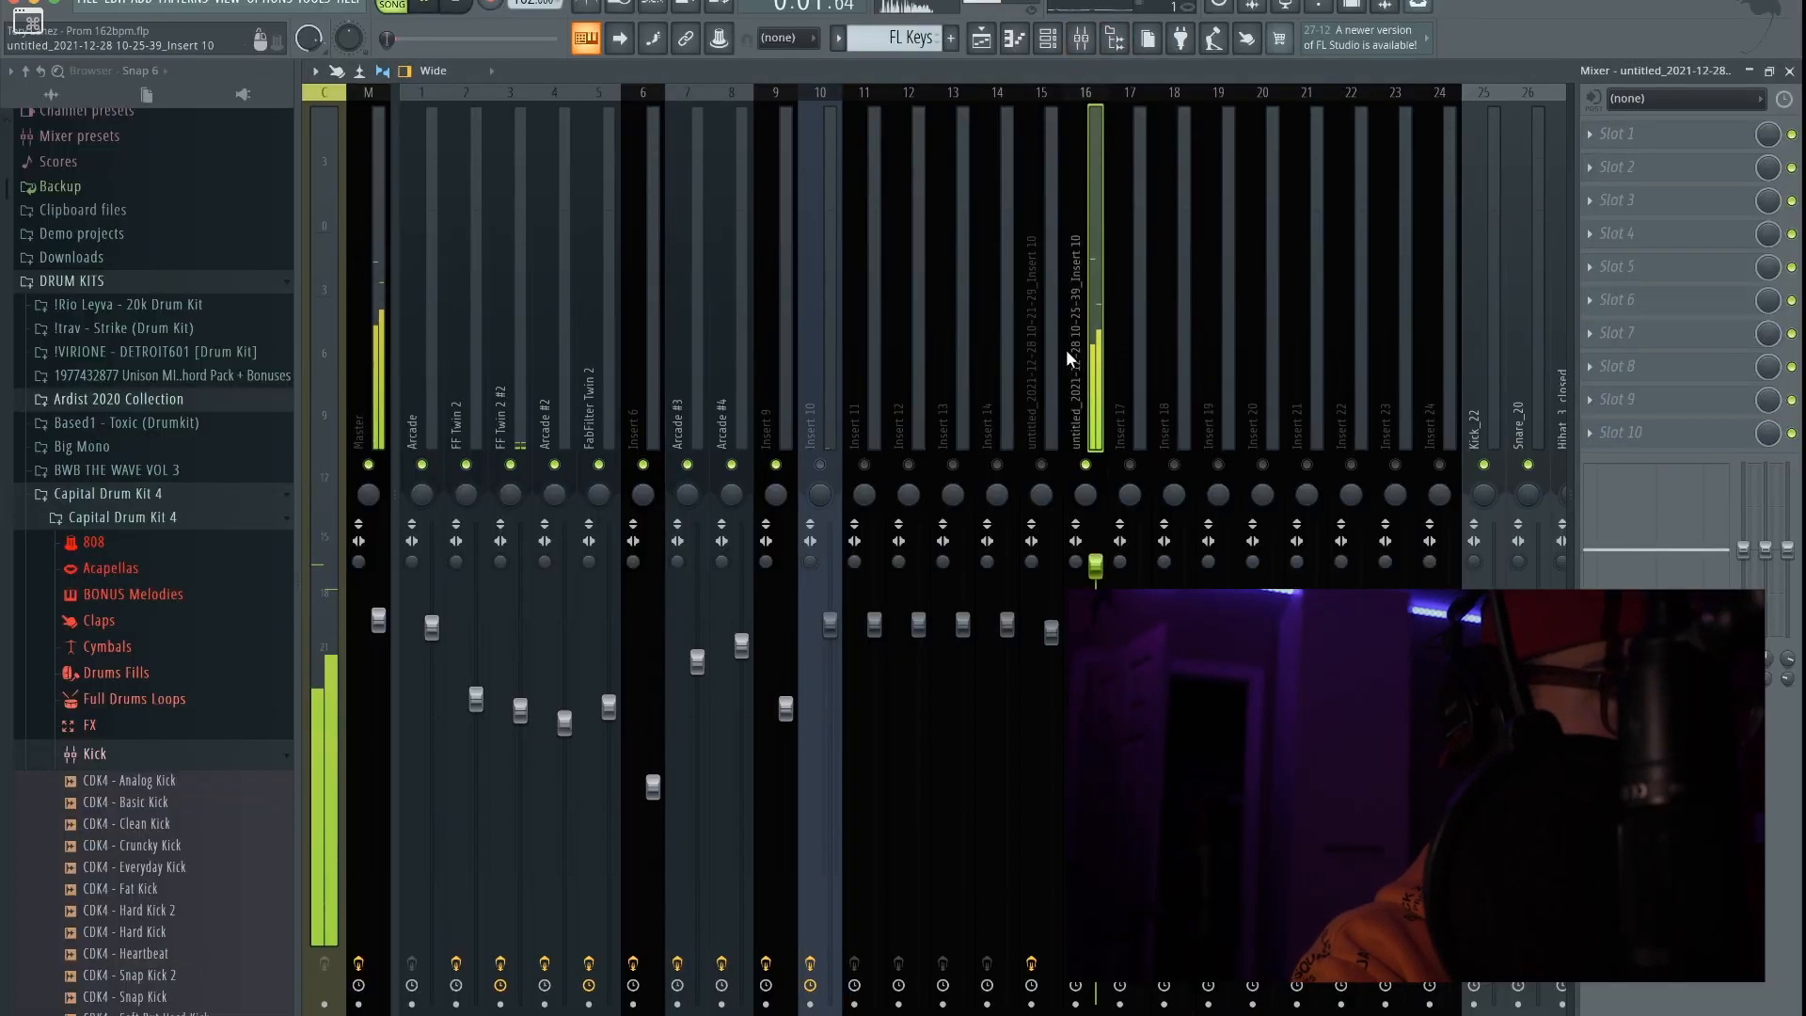
click(1048, 339)
click(952, 337)
click(832, 335)
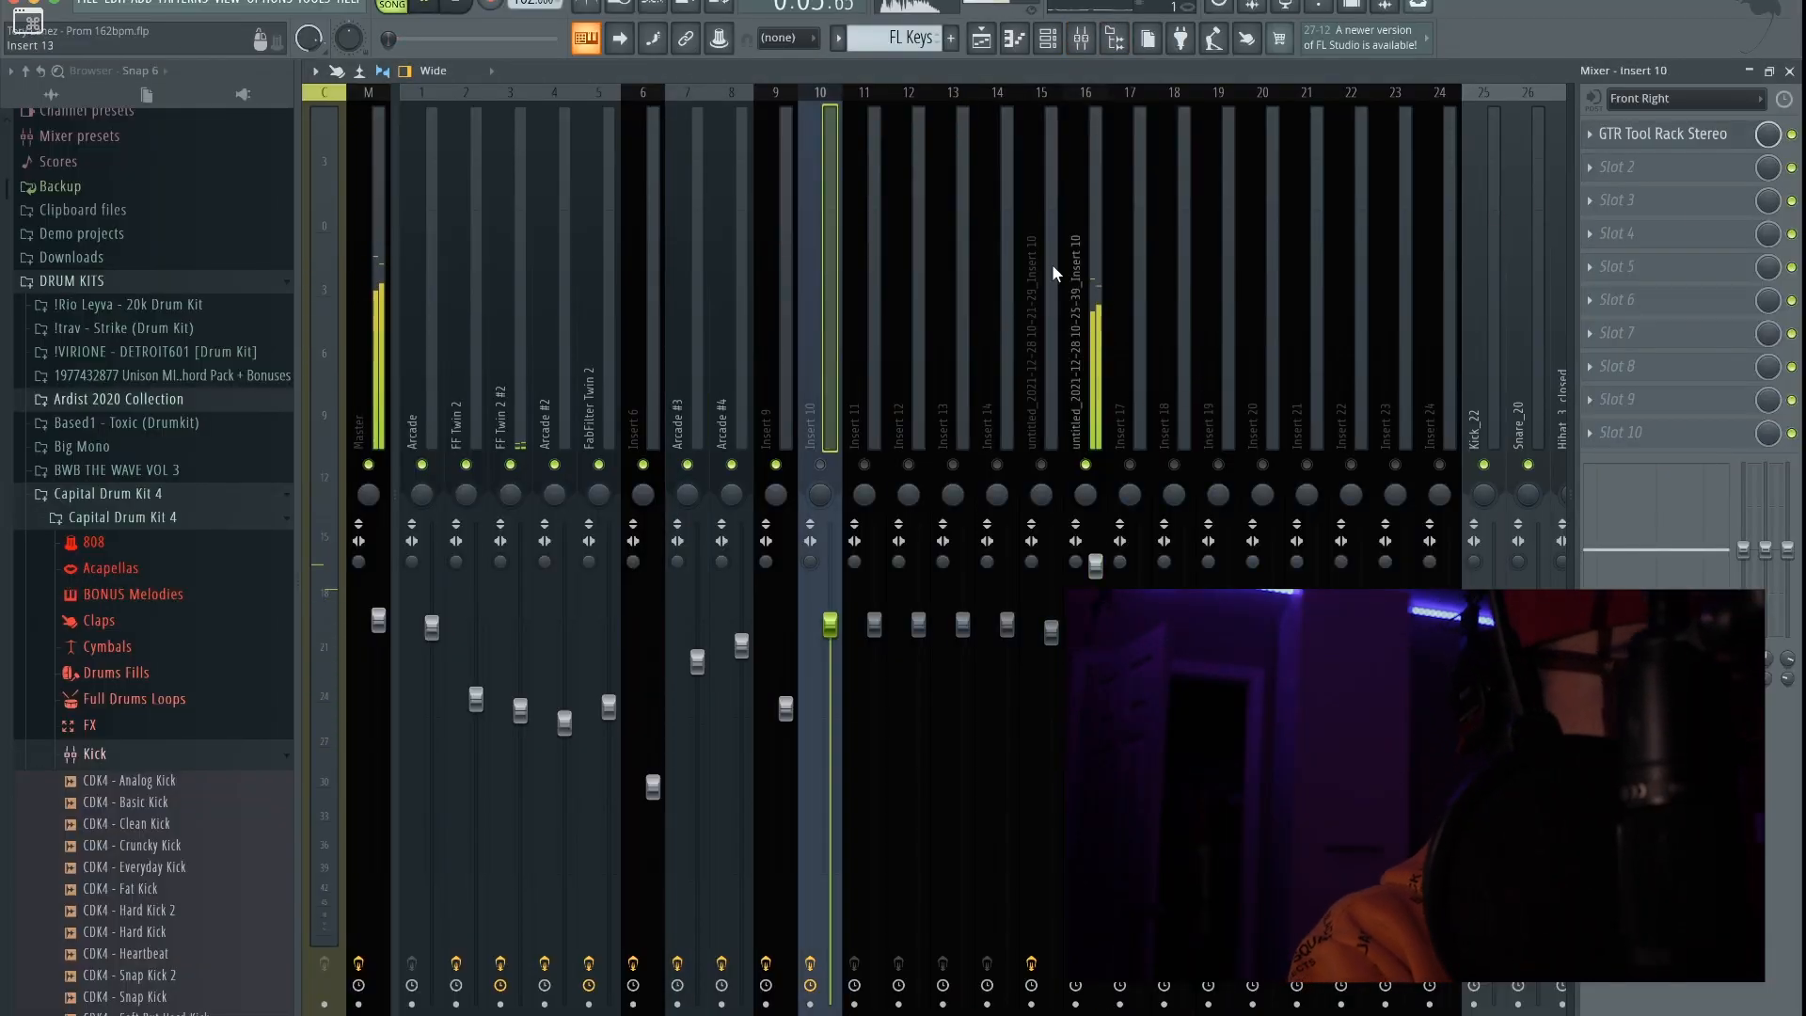
click(1686, 136)
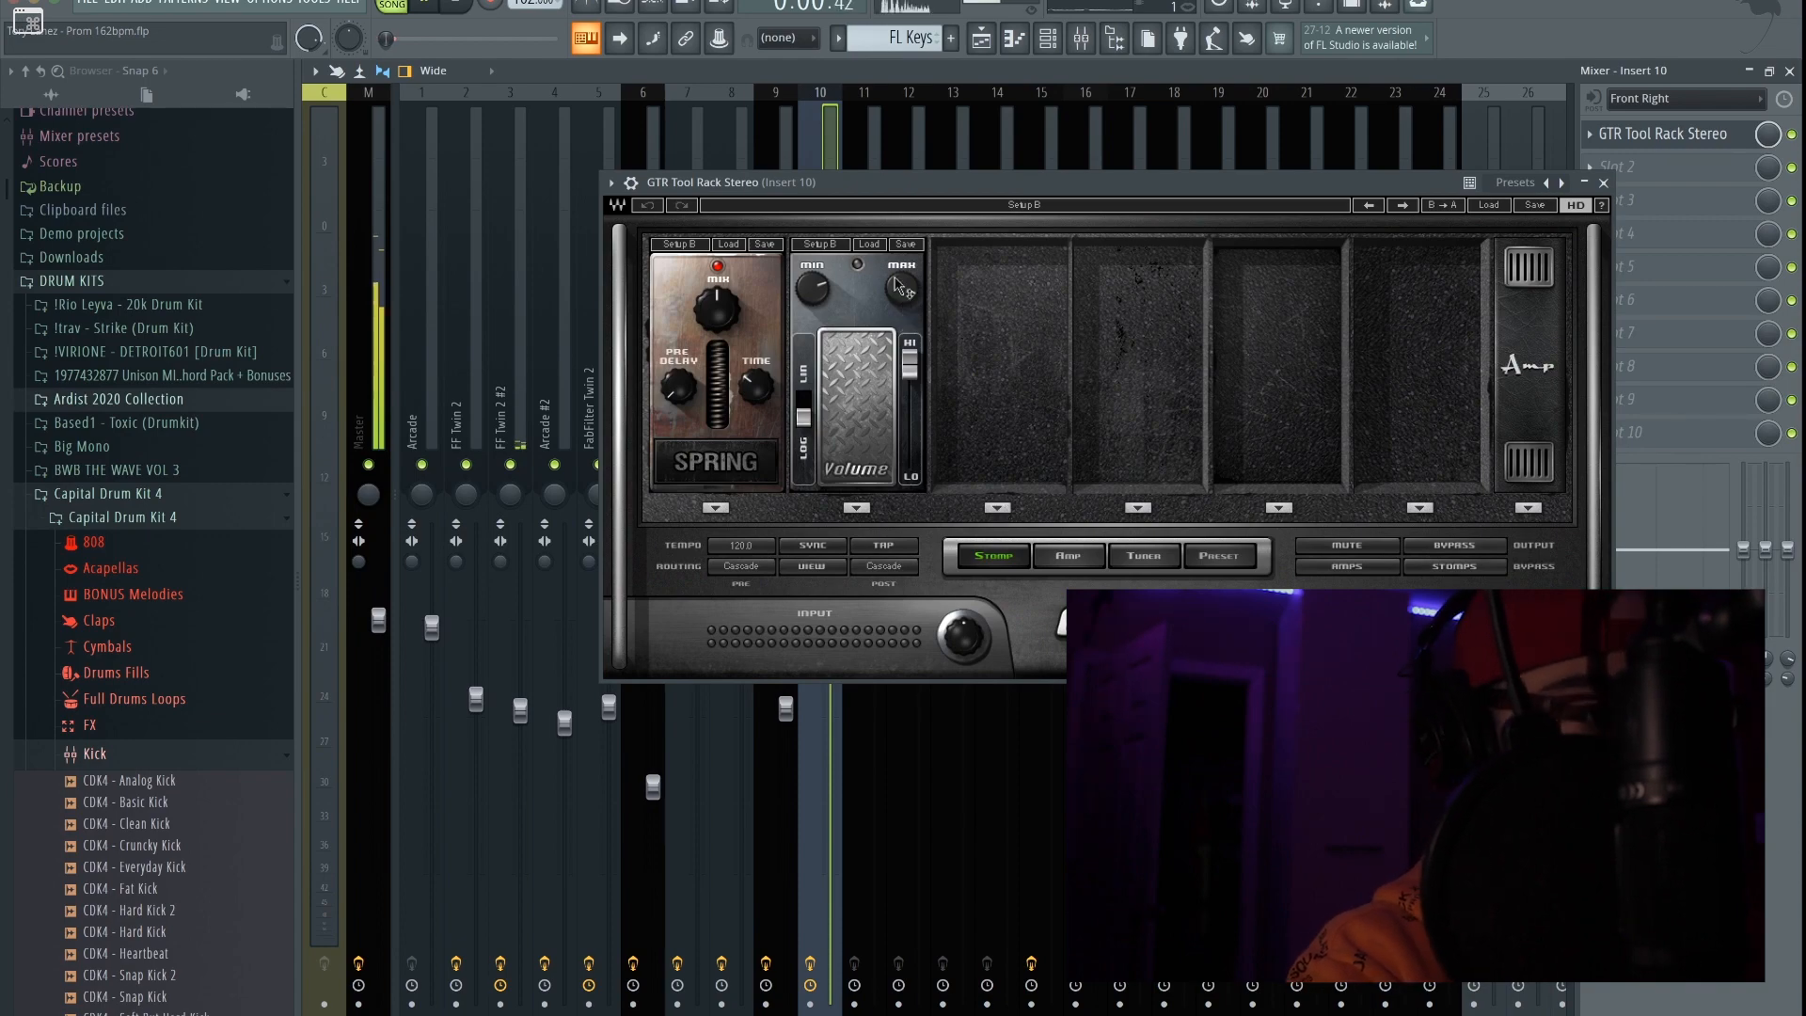
click(1067, 555)
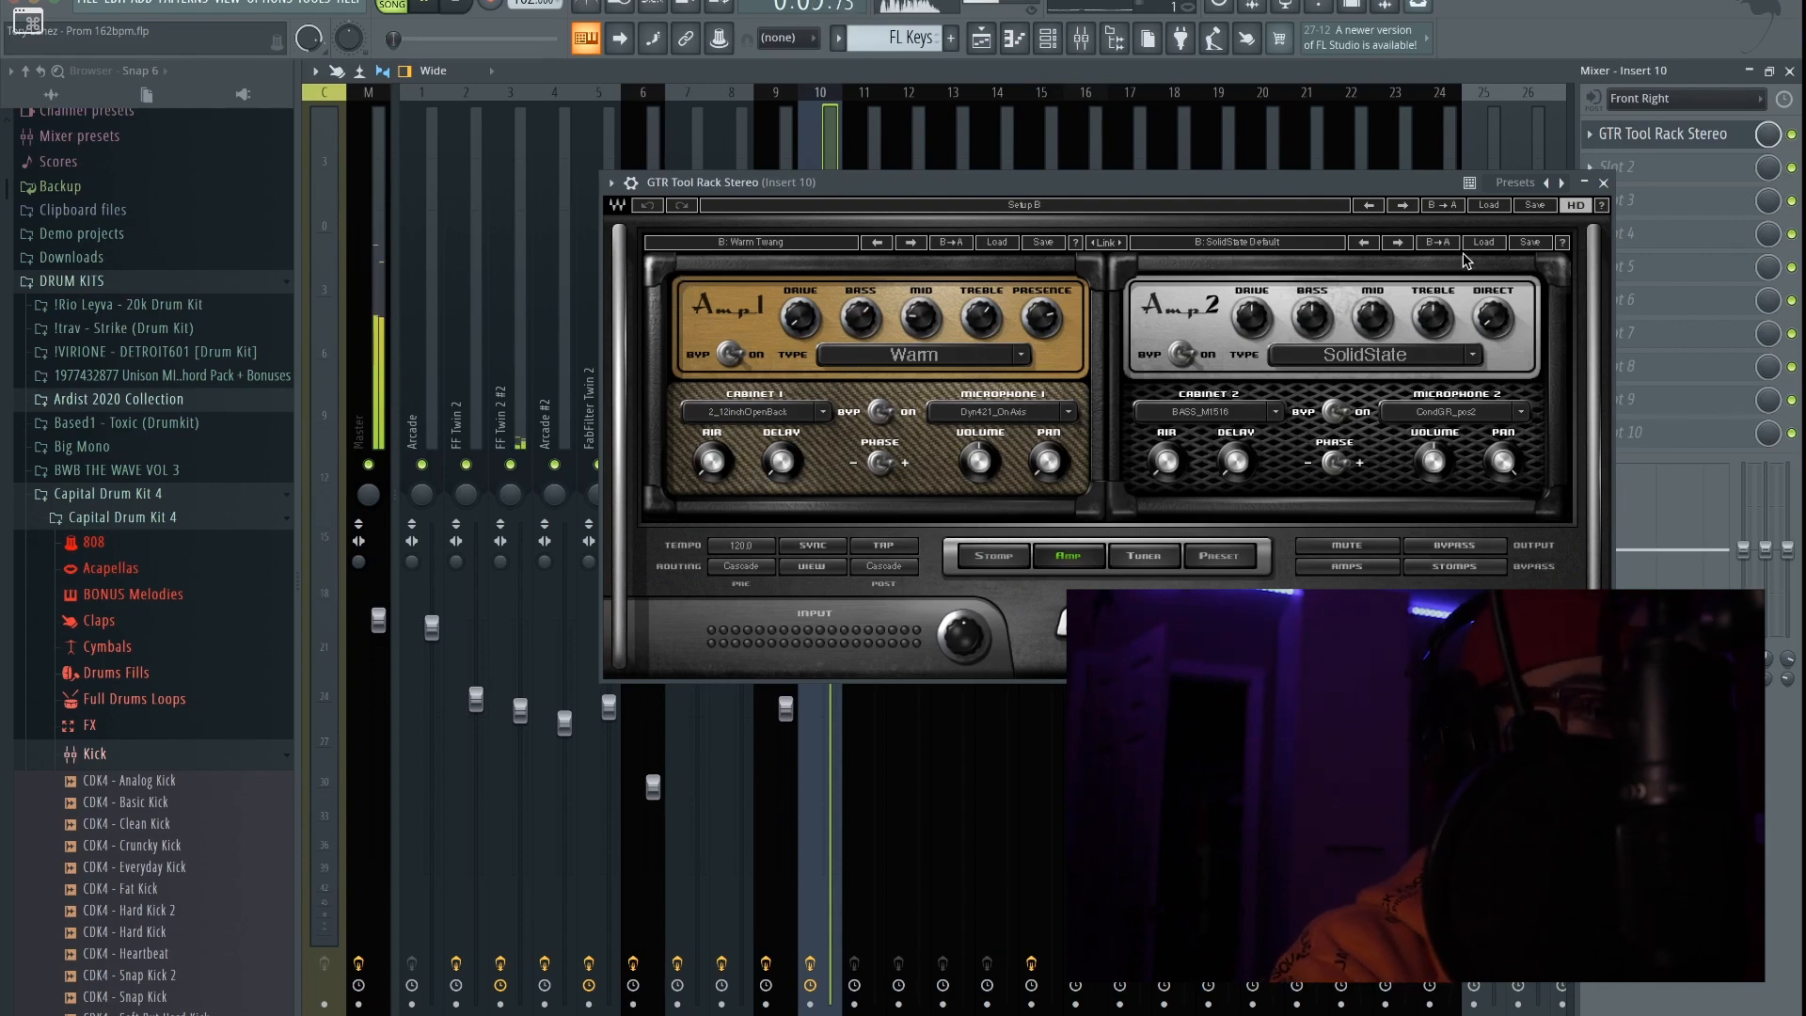
click(1603, 183)
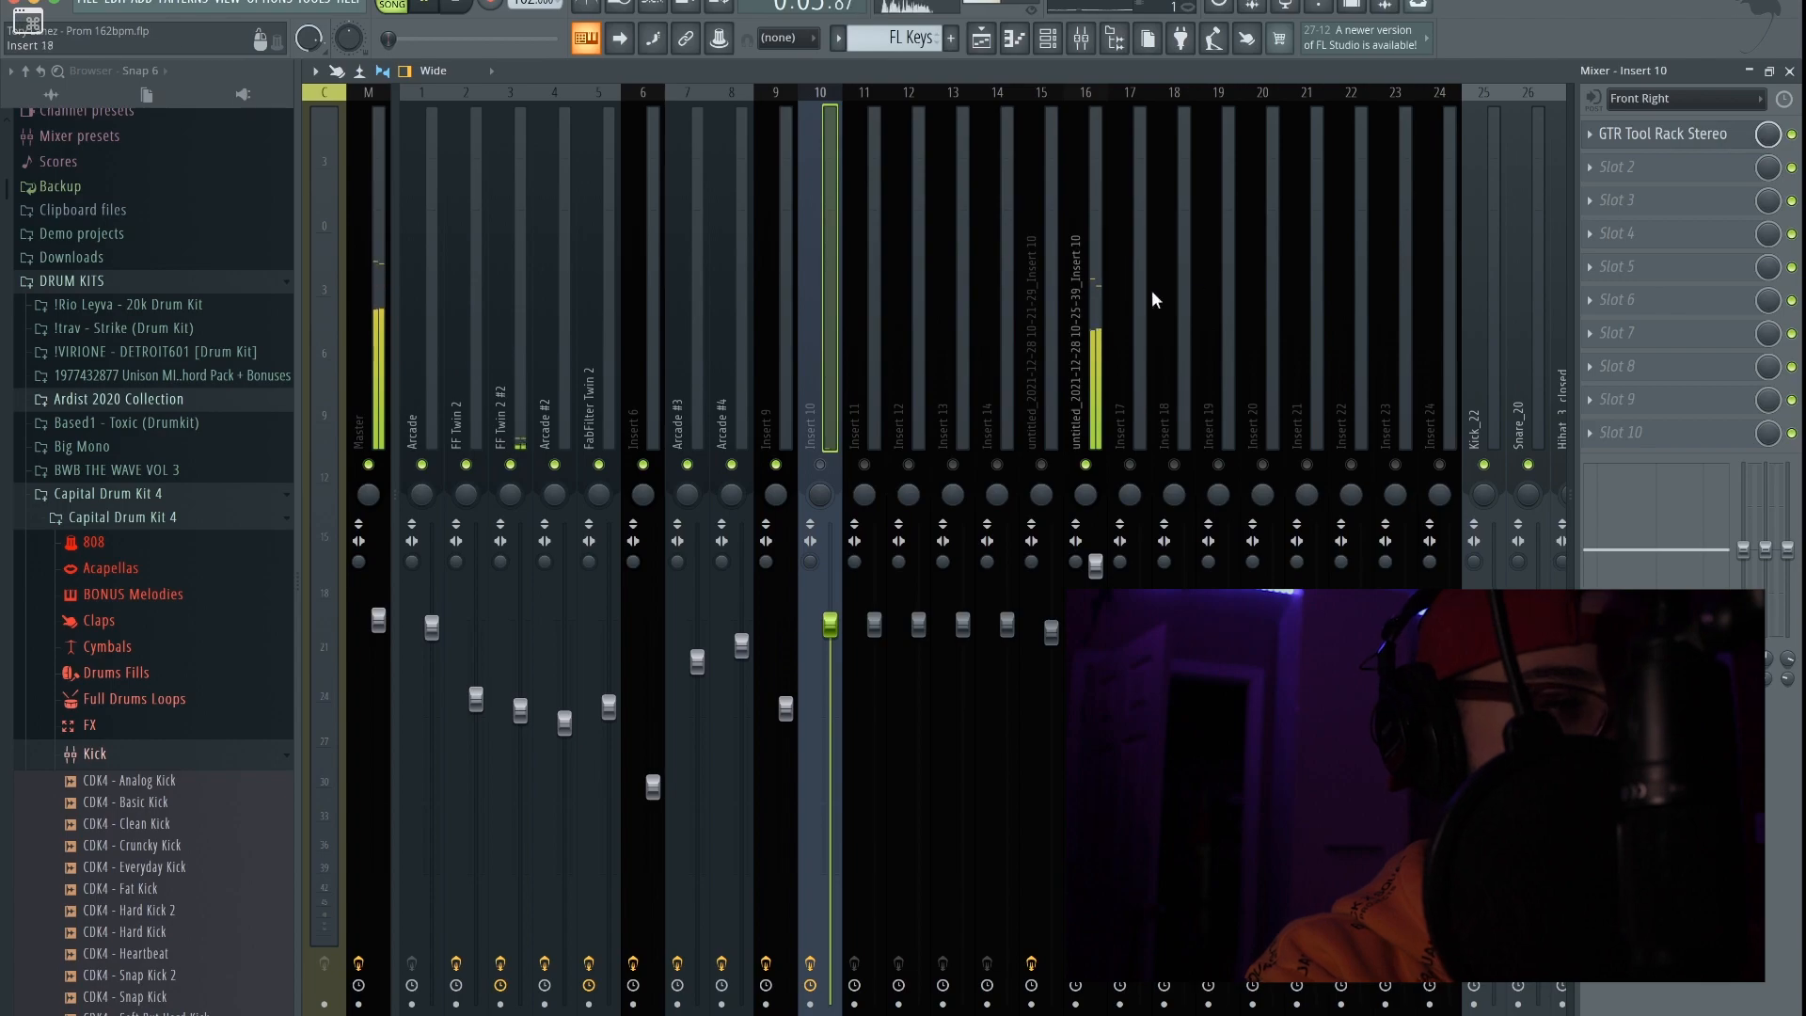
Step: Return to the playlist and listen to tracks 1, 4, 7 and 8 playing together
click(981, 38)
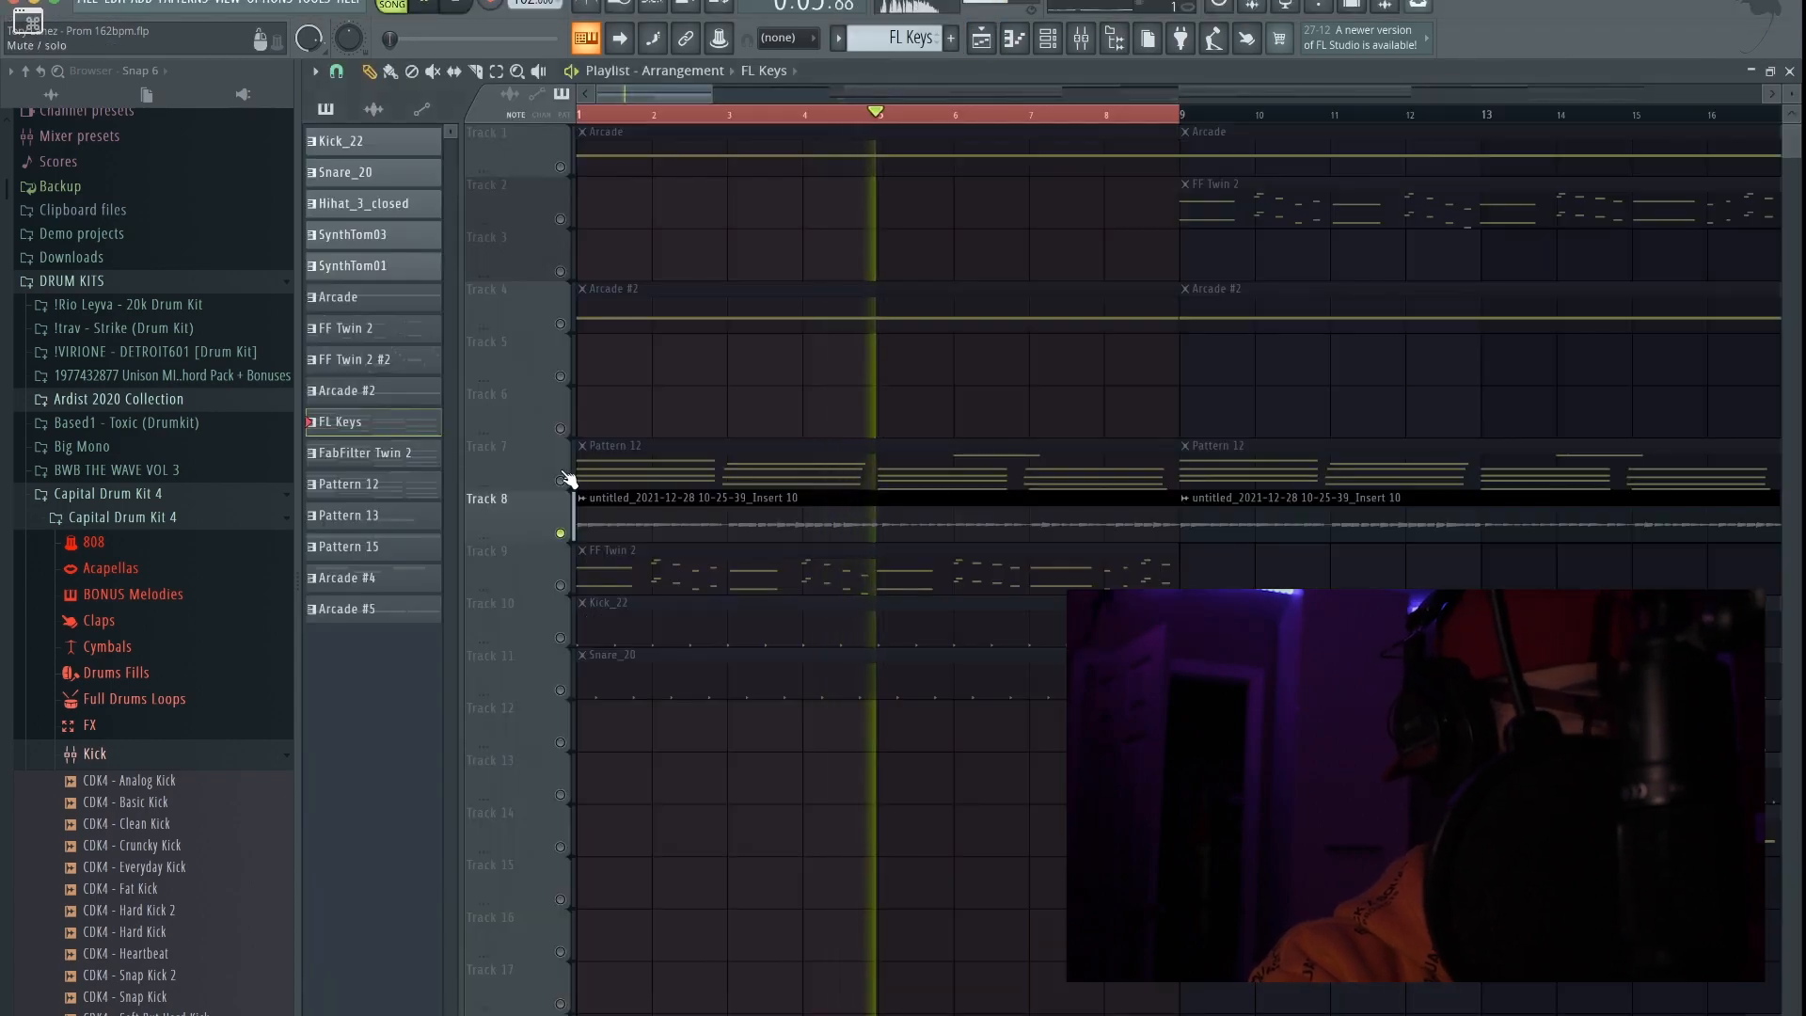
scroll(686, 439, down, 3)
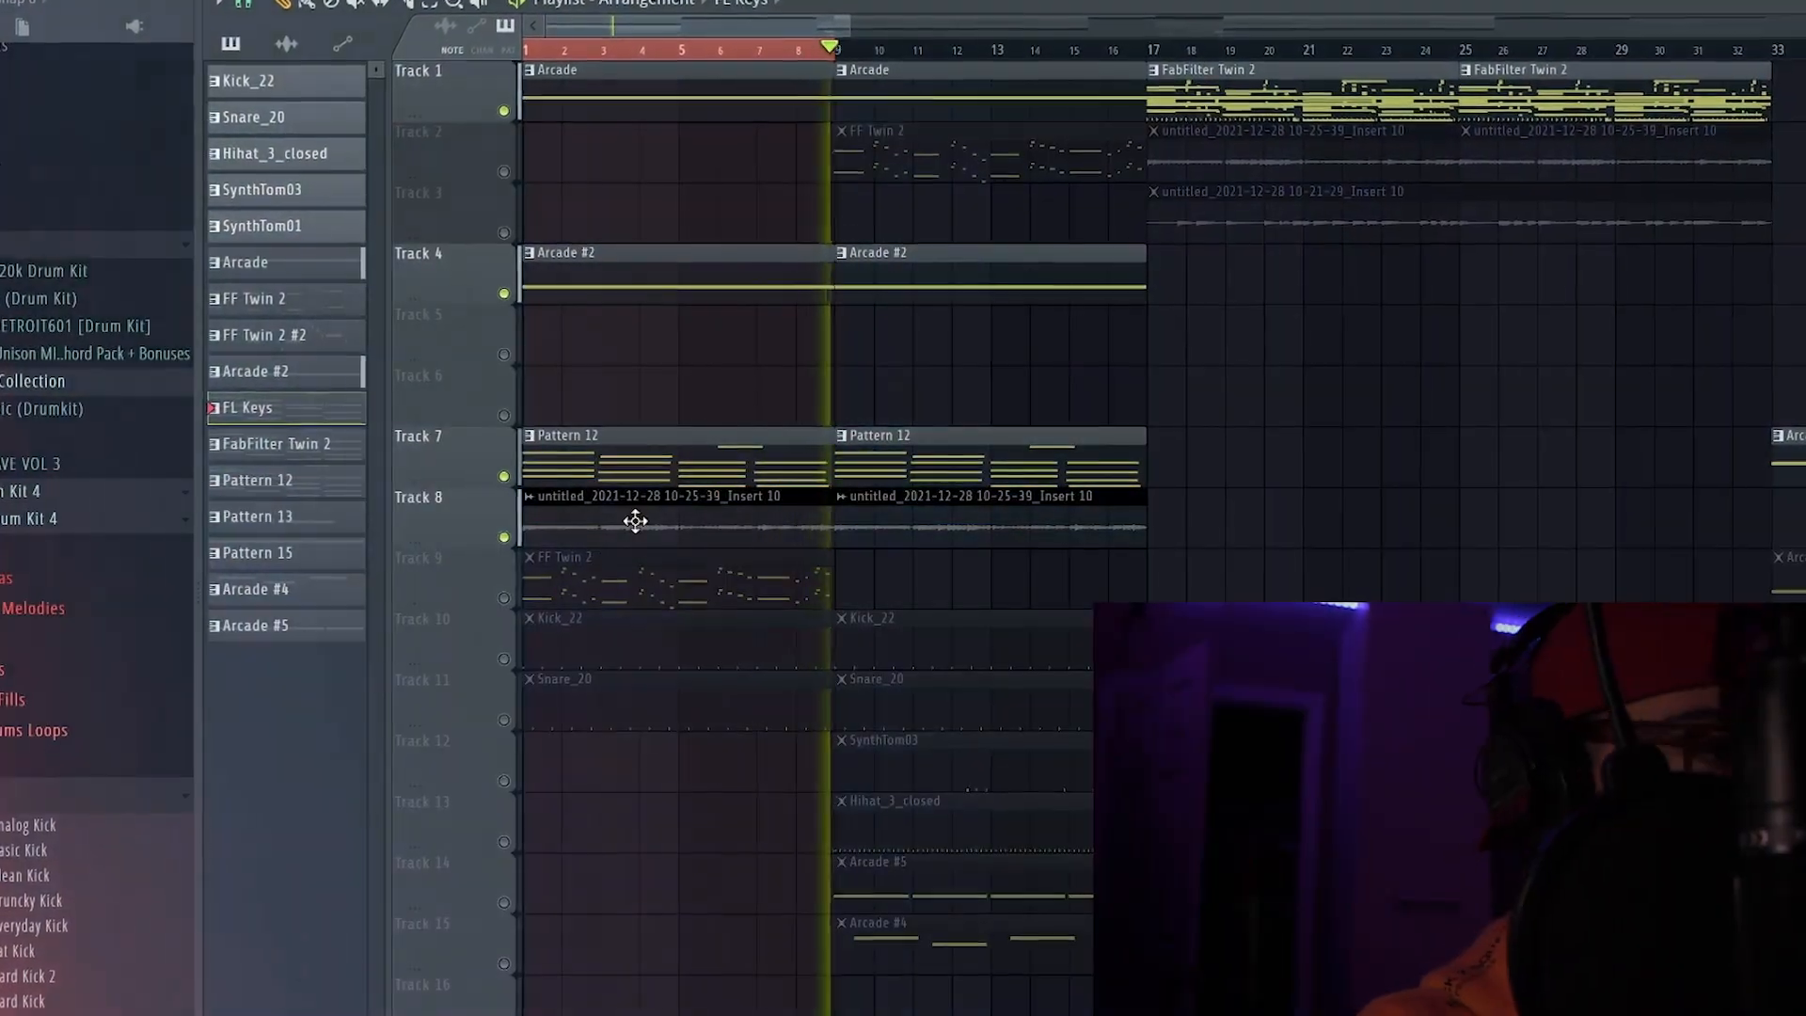
key(space)
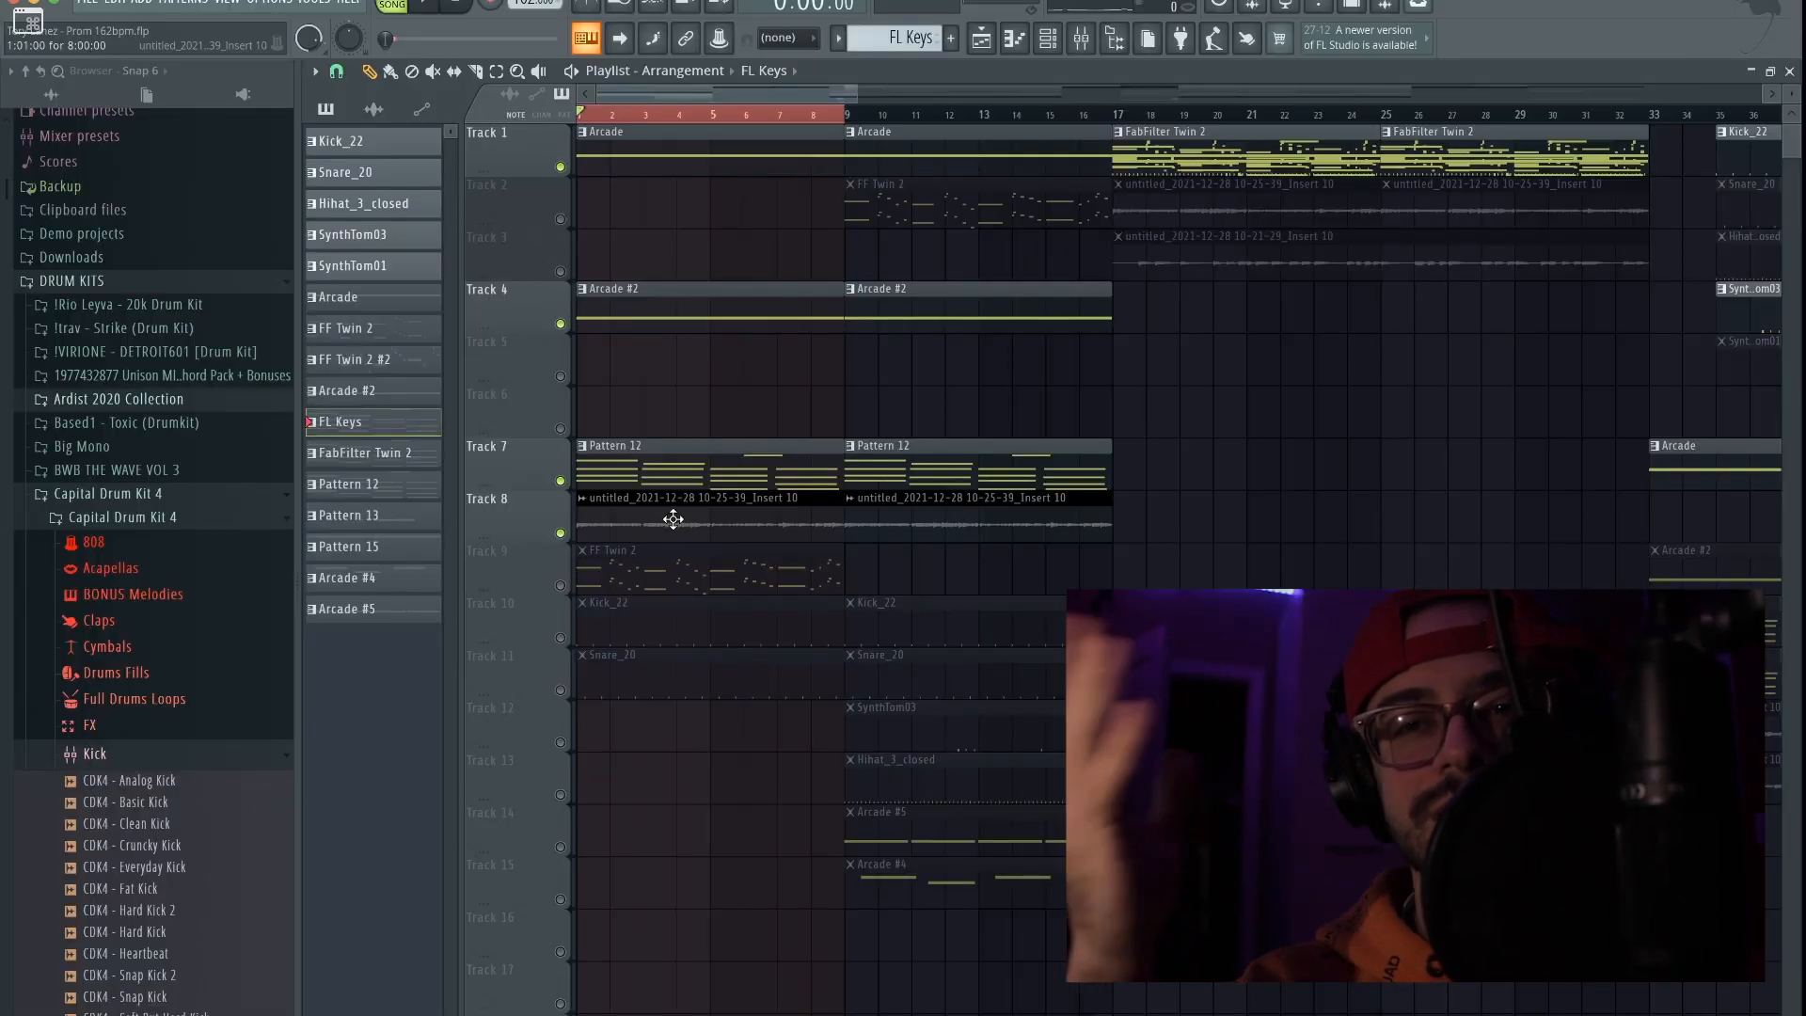
Step: Solo track 9 in the playlist and examine the FF Twin 2 instrument that plays its notes
right_click(560, 585)
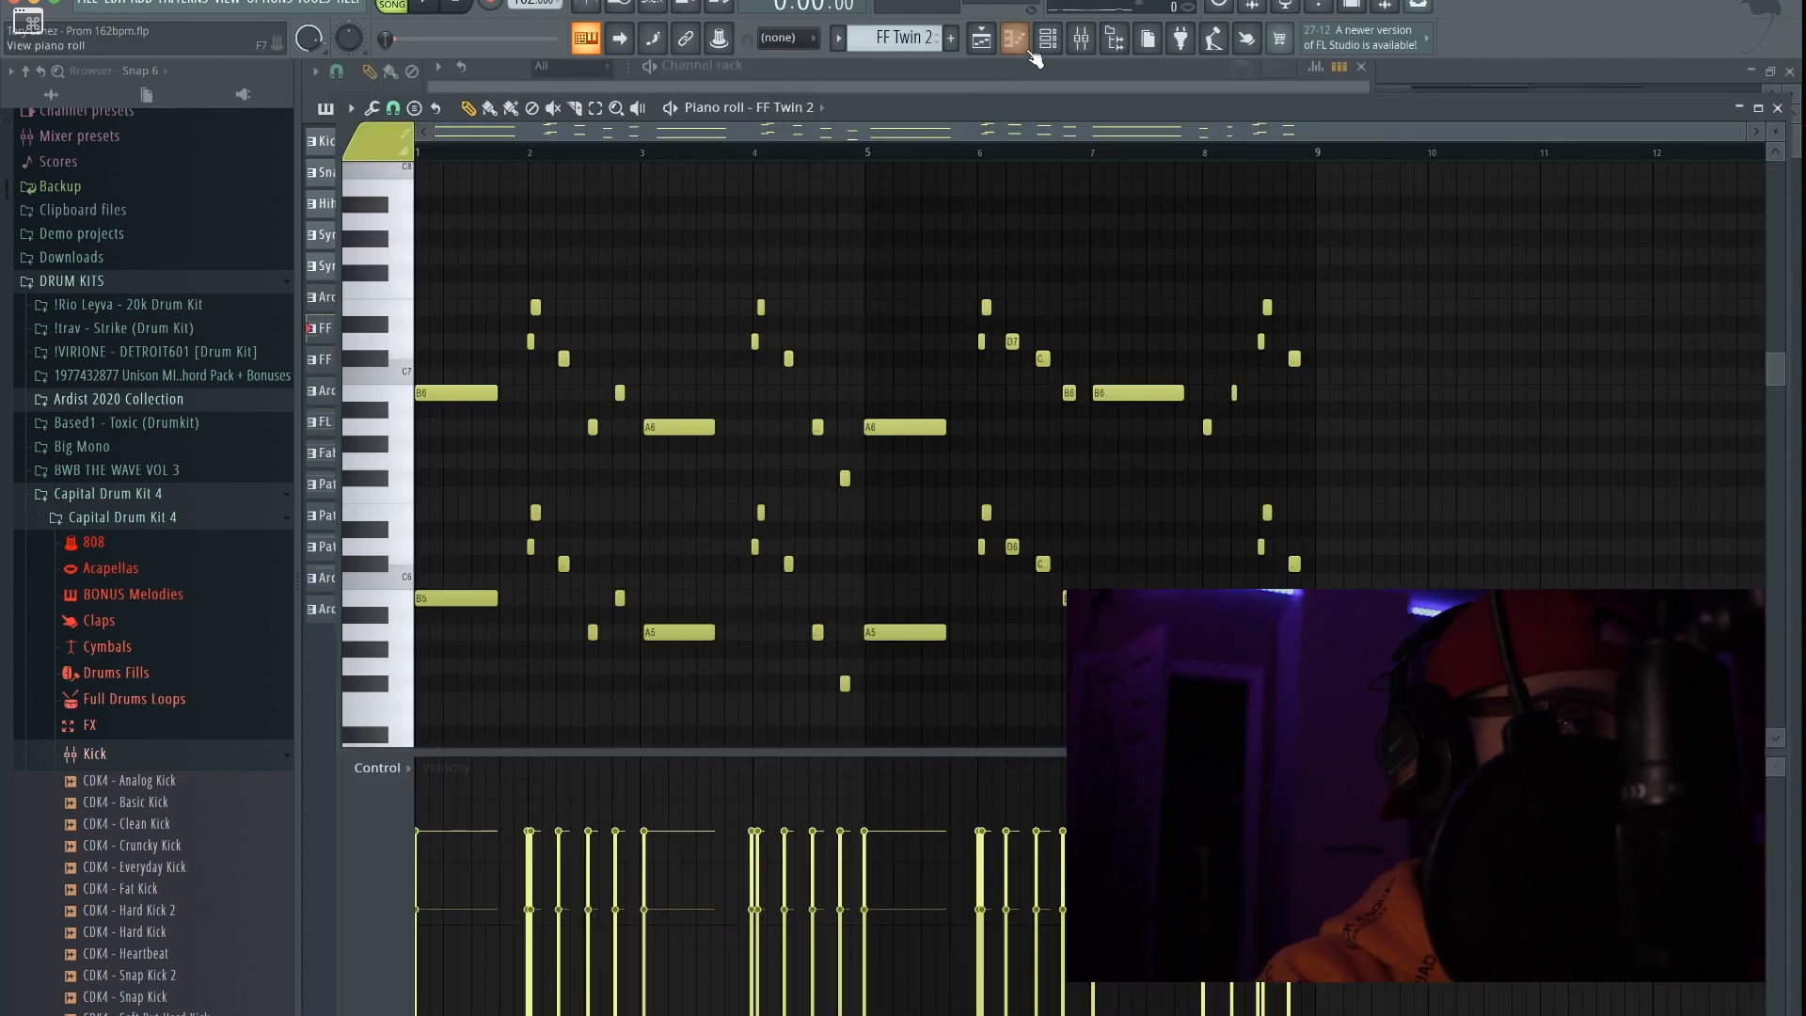
click(1046, 41)
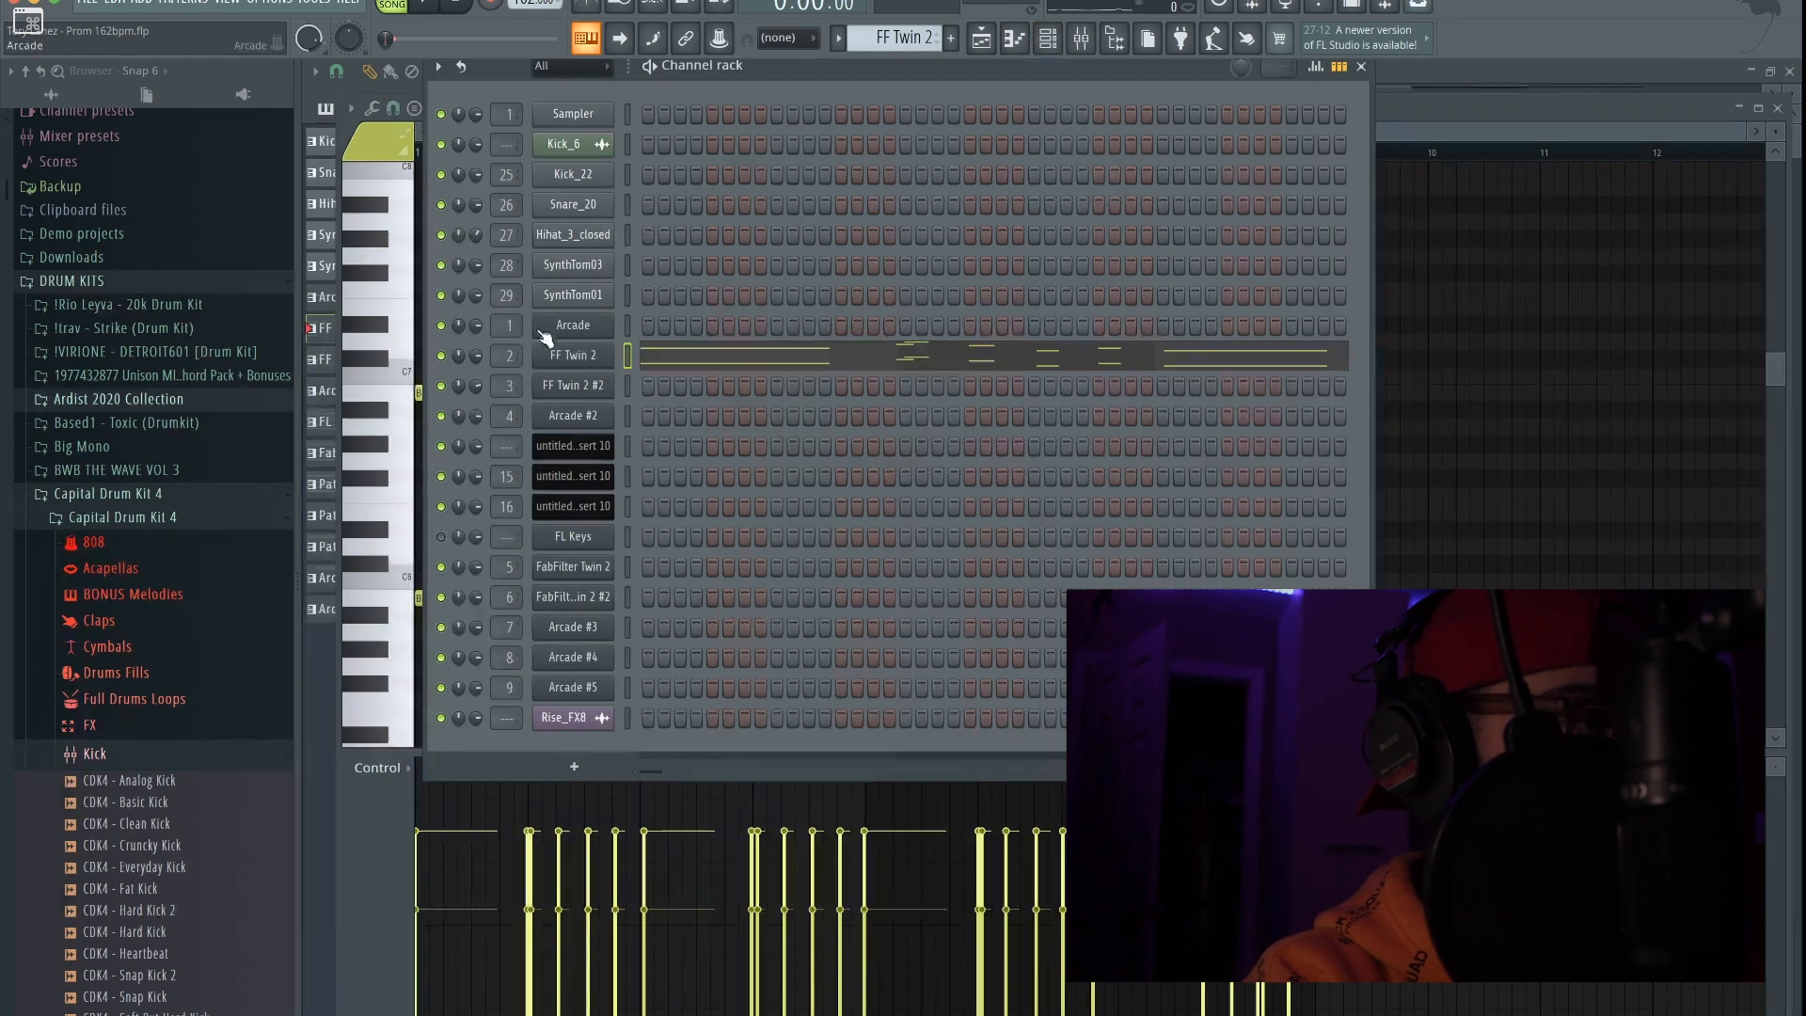
click(581, 354)
click(887, 141)
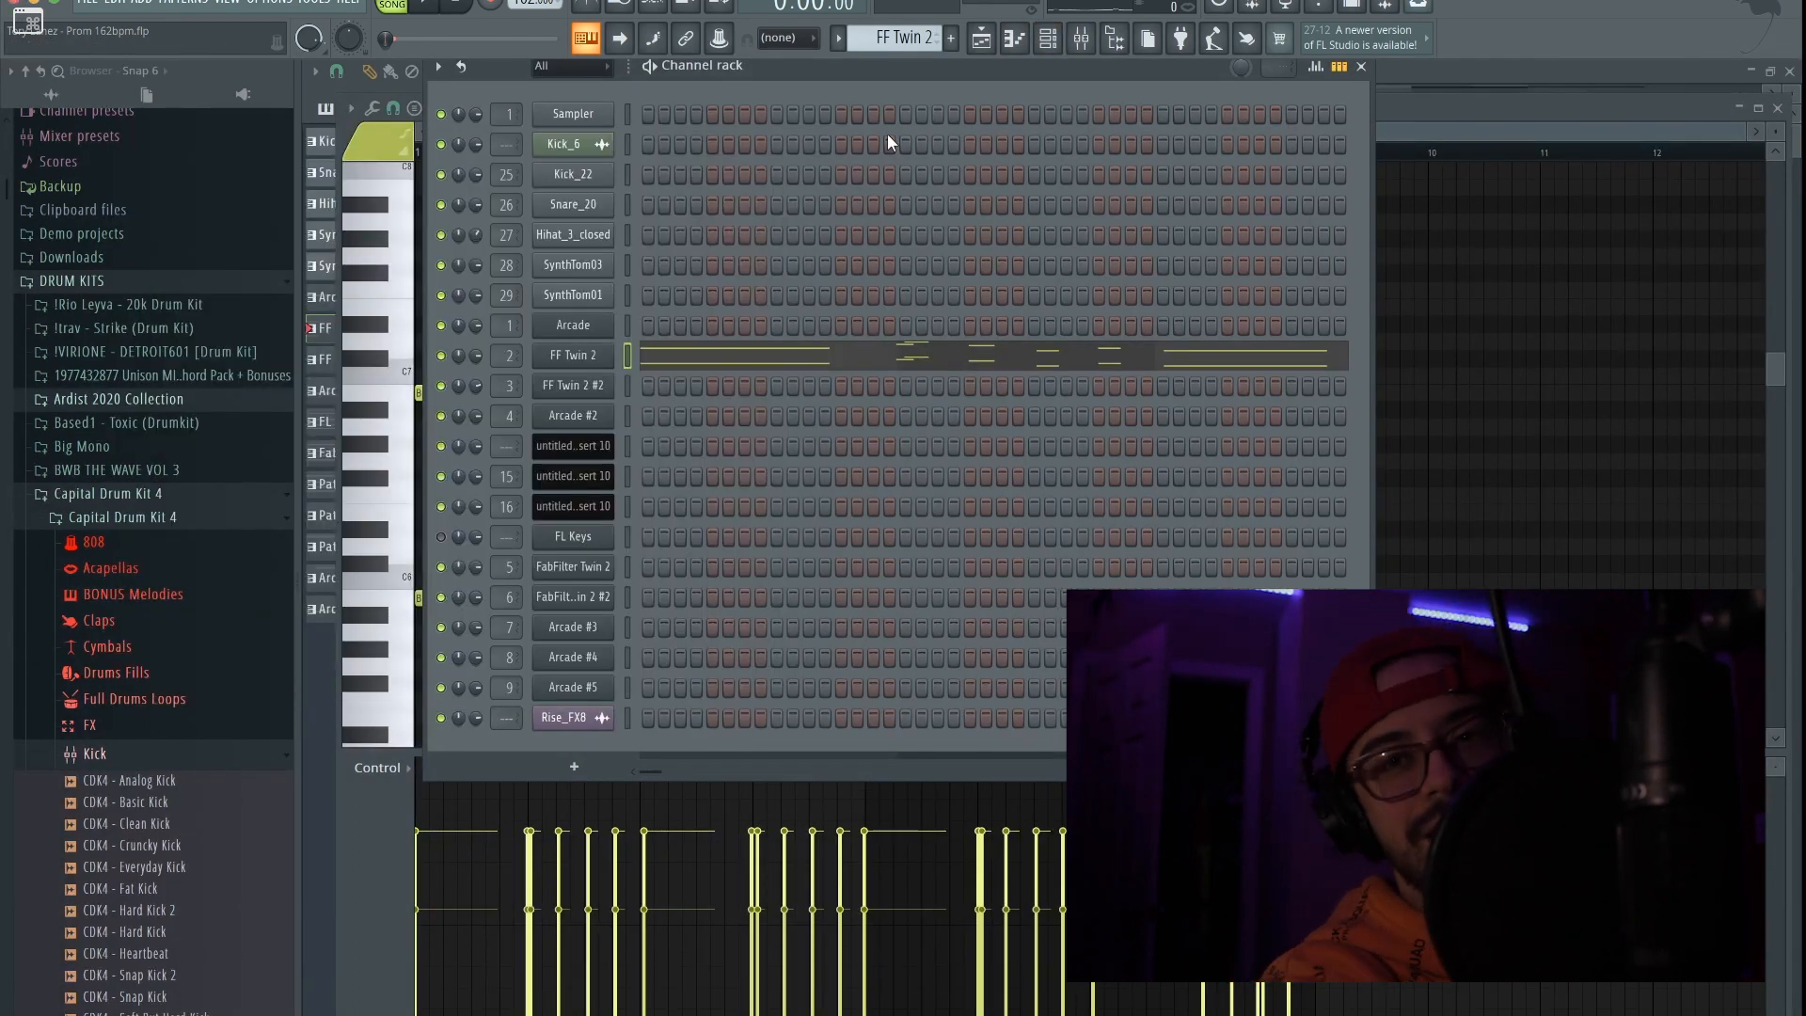
key(F5)
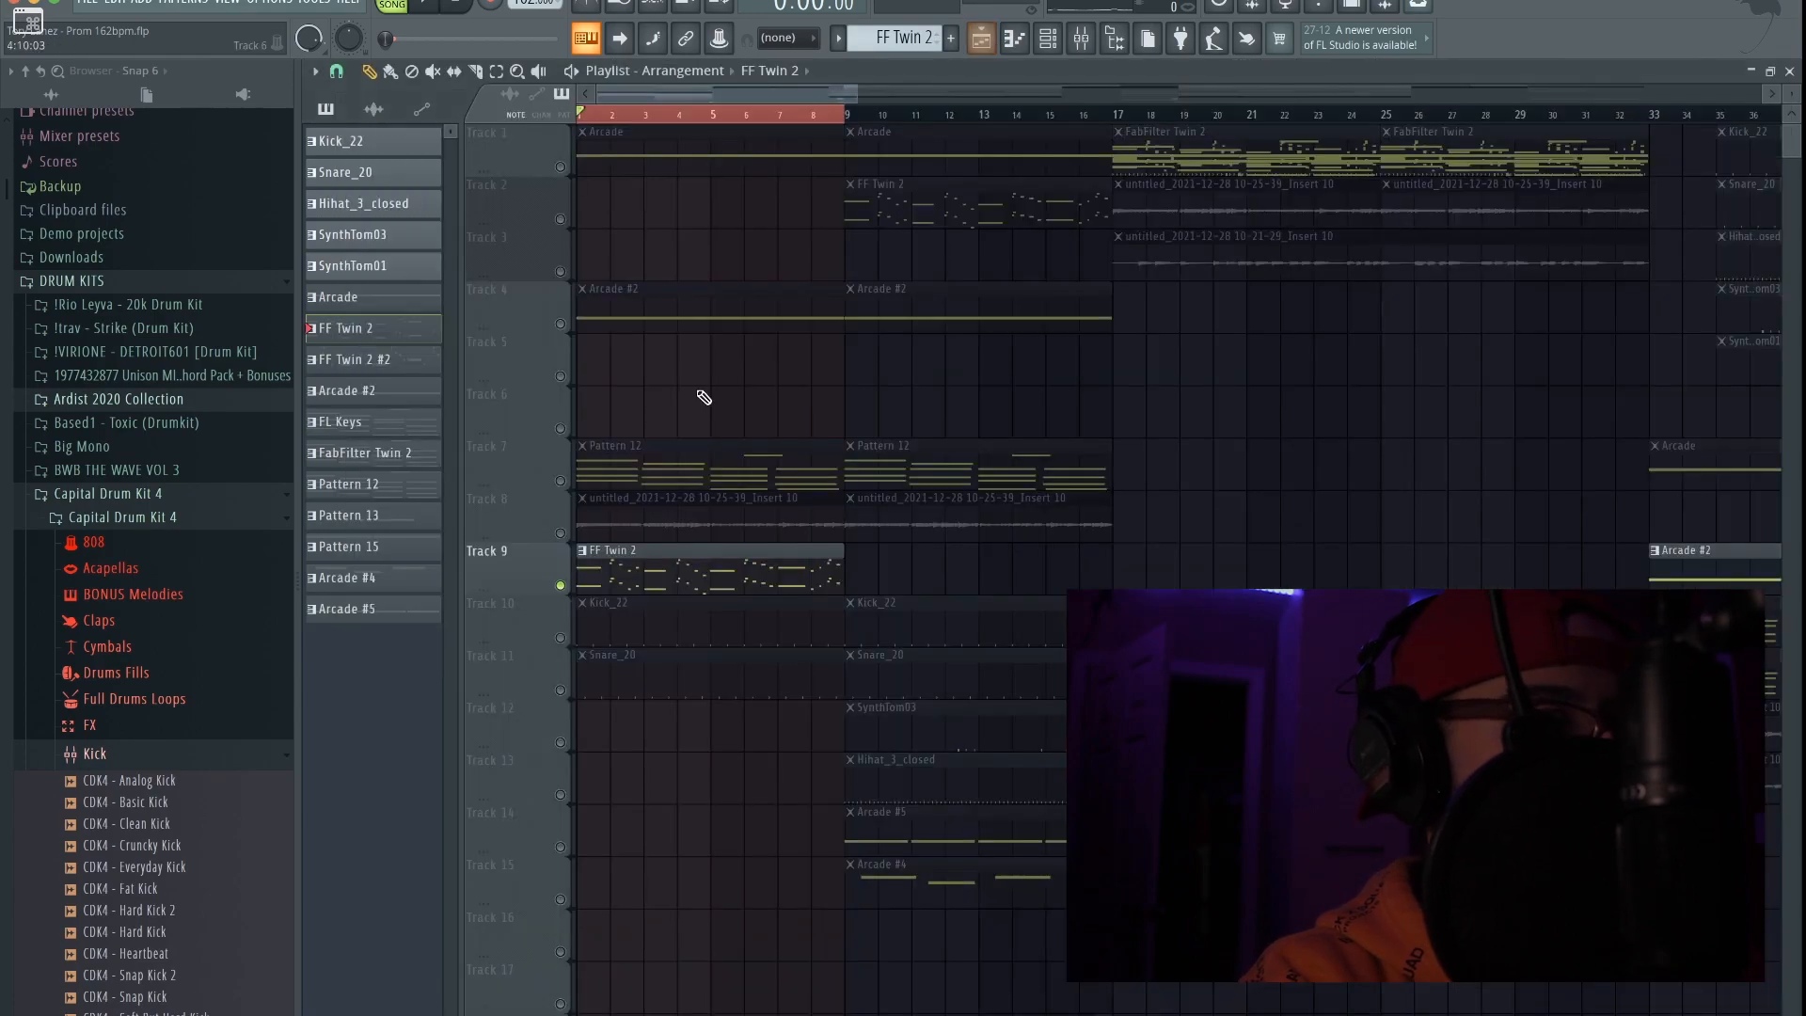
Step: Open the FF Twin 2 clip on track 9 and check which preset its FabFilter Twin 2 synth uses
double_click(676, 583)
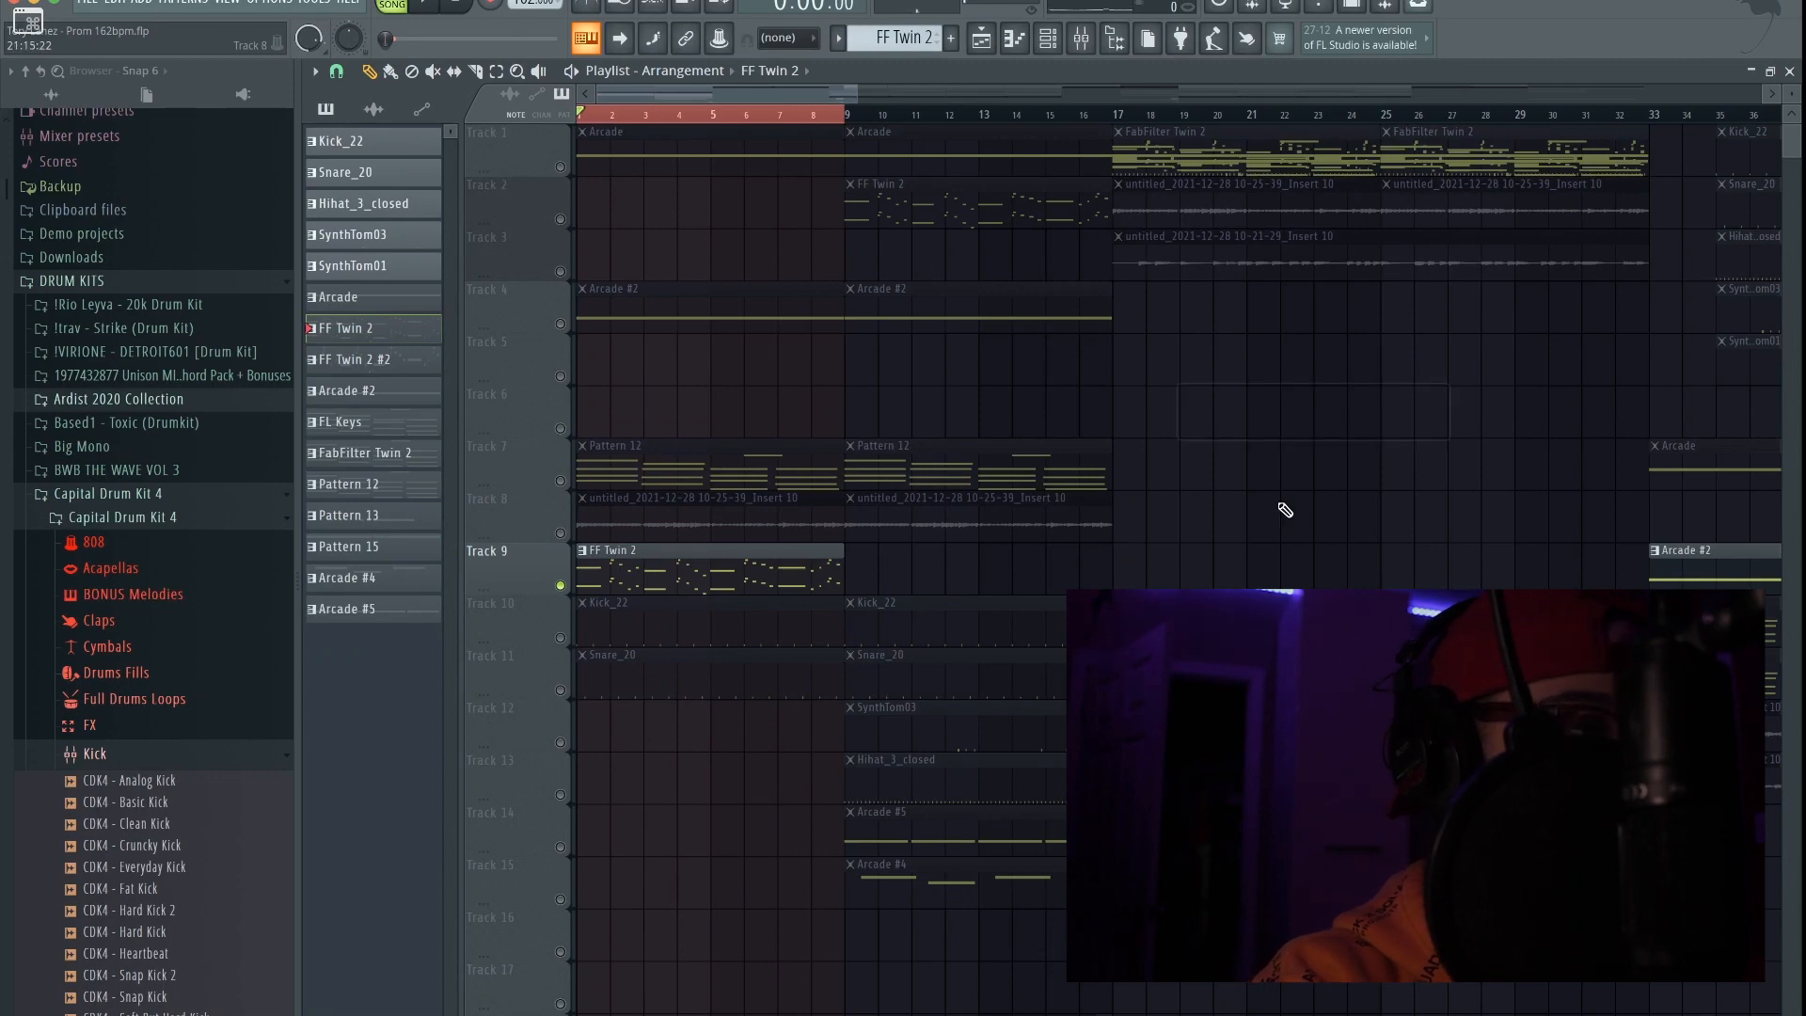
ctrl+scroll(1284, 510, down, 2)
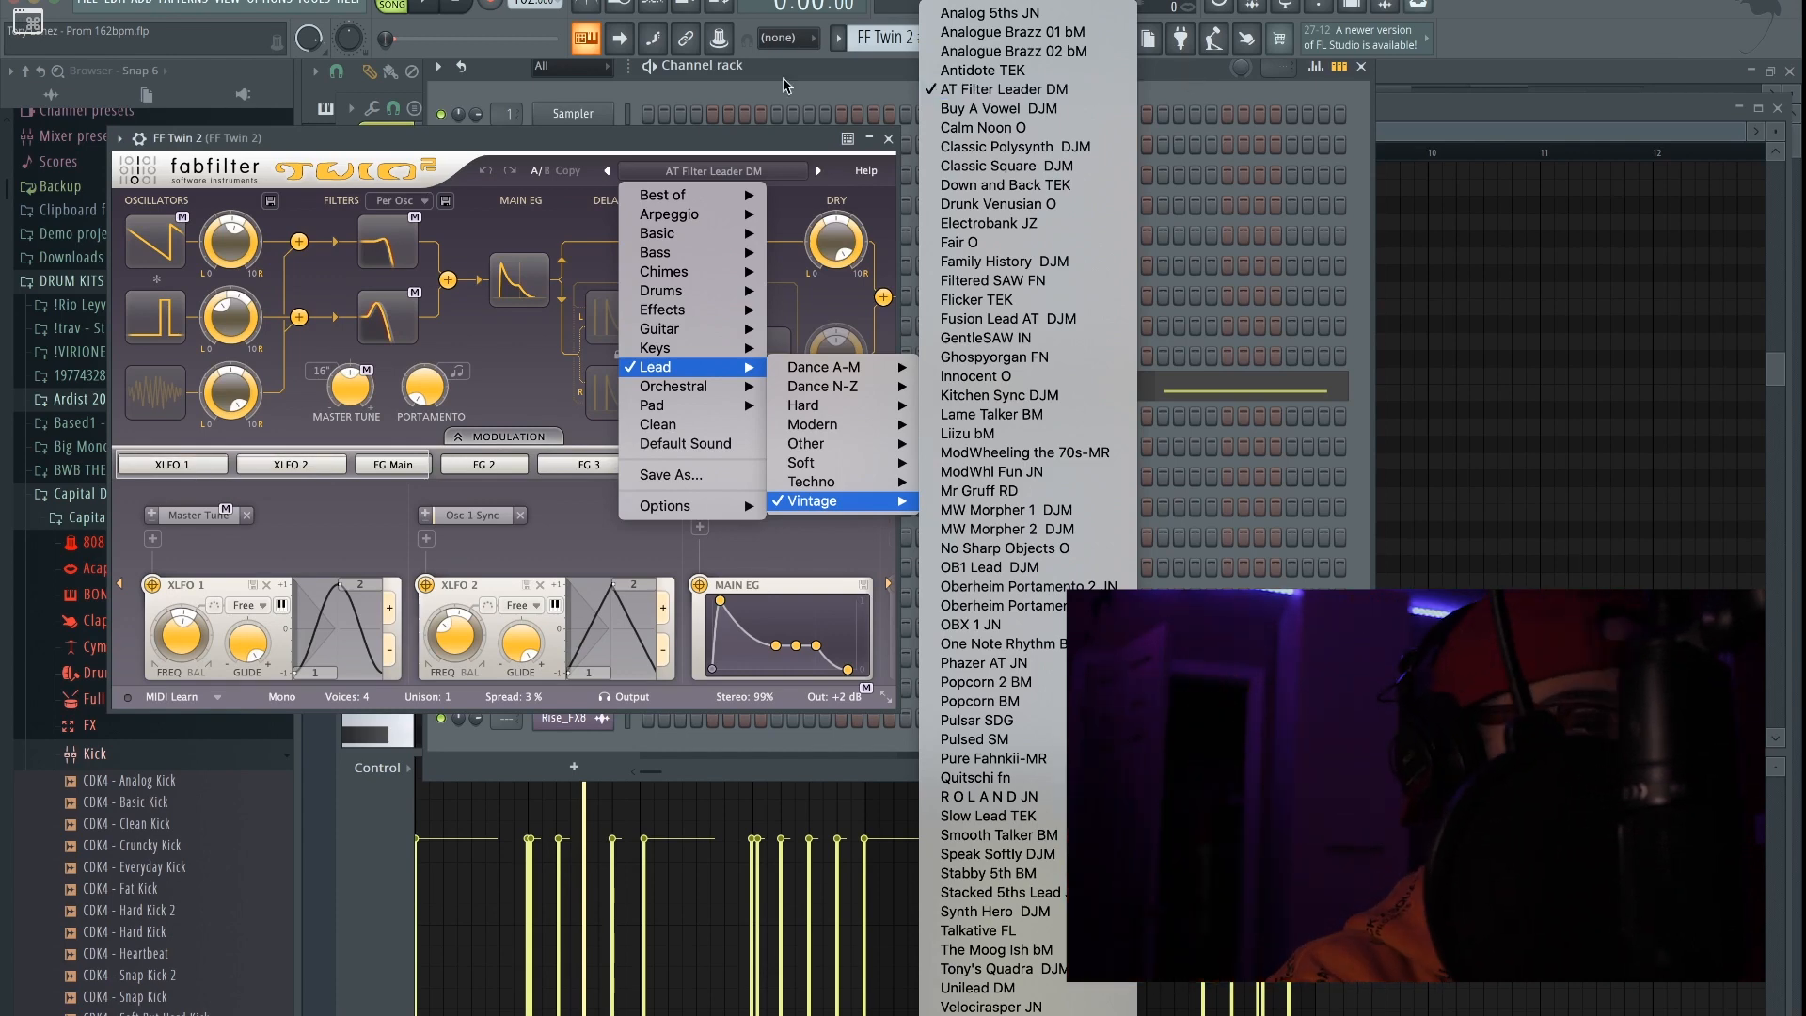
click(773, 142)
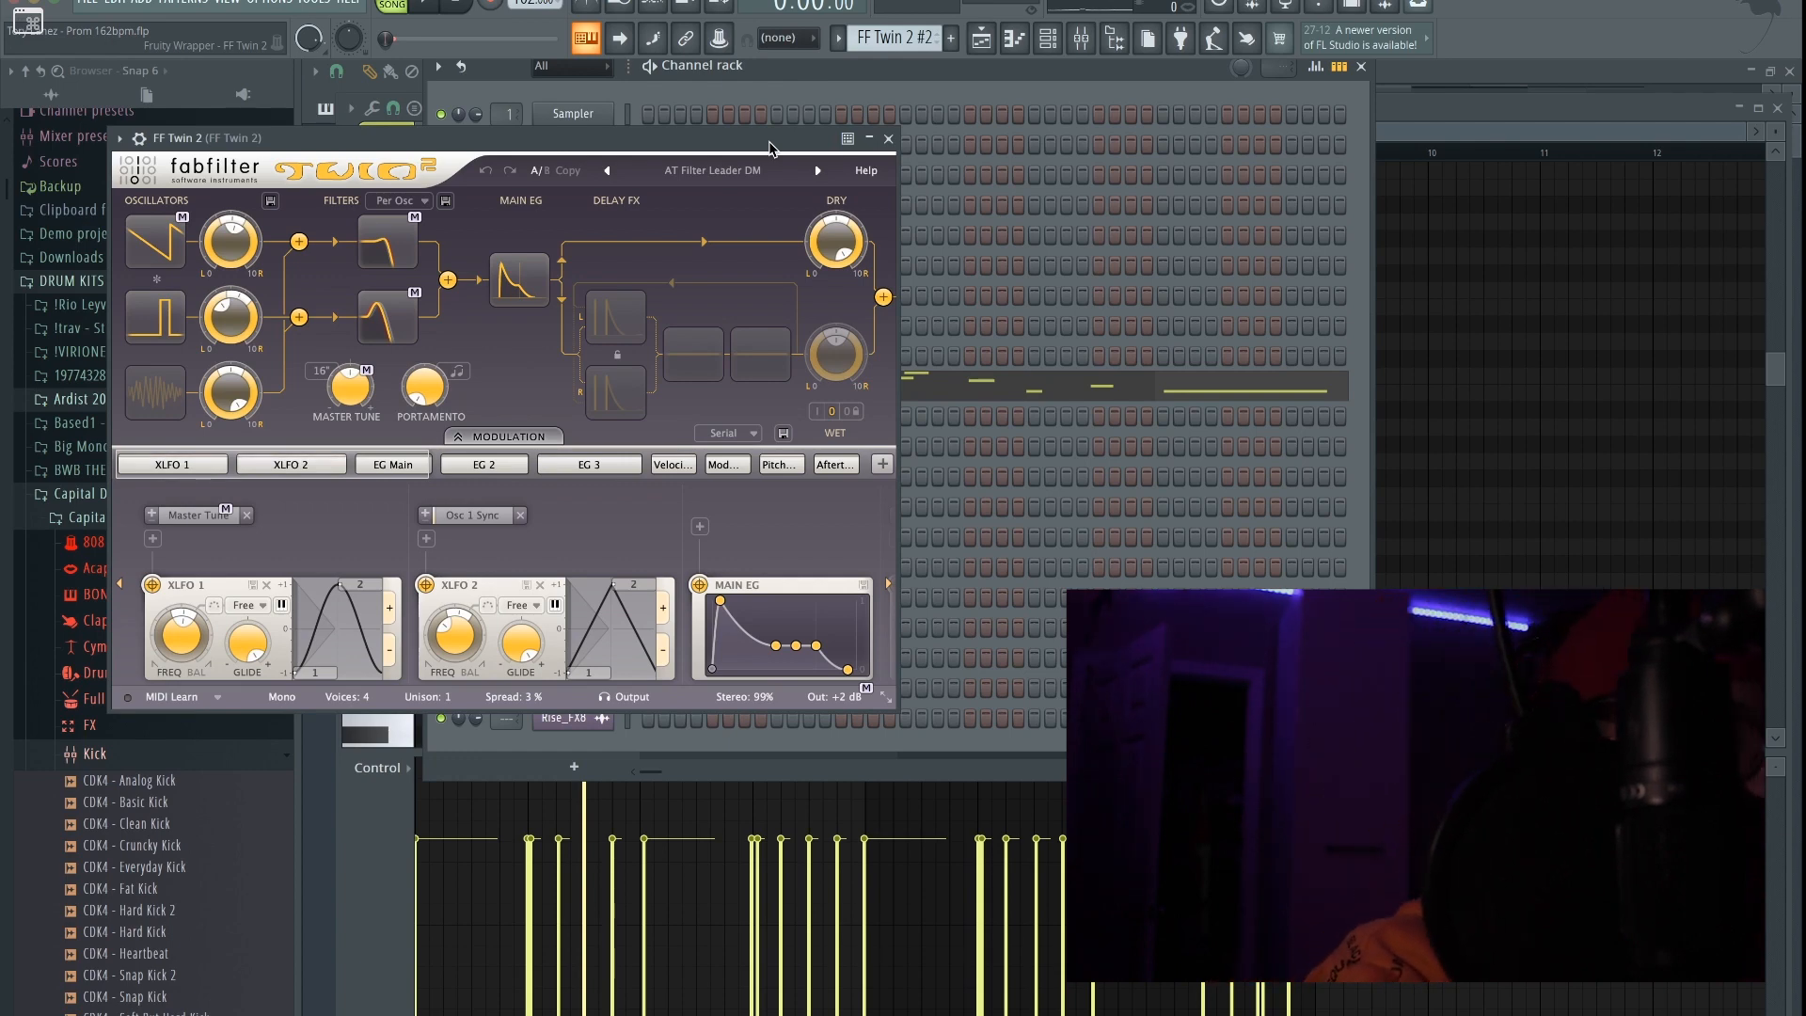
click(888, 139)
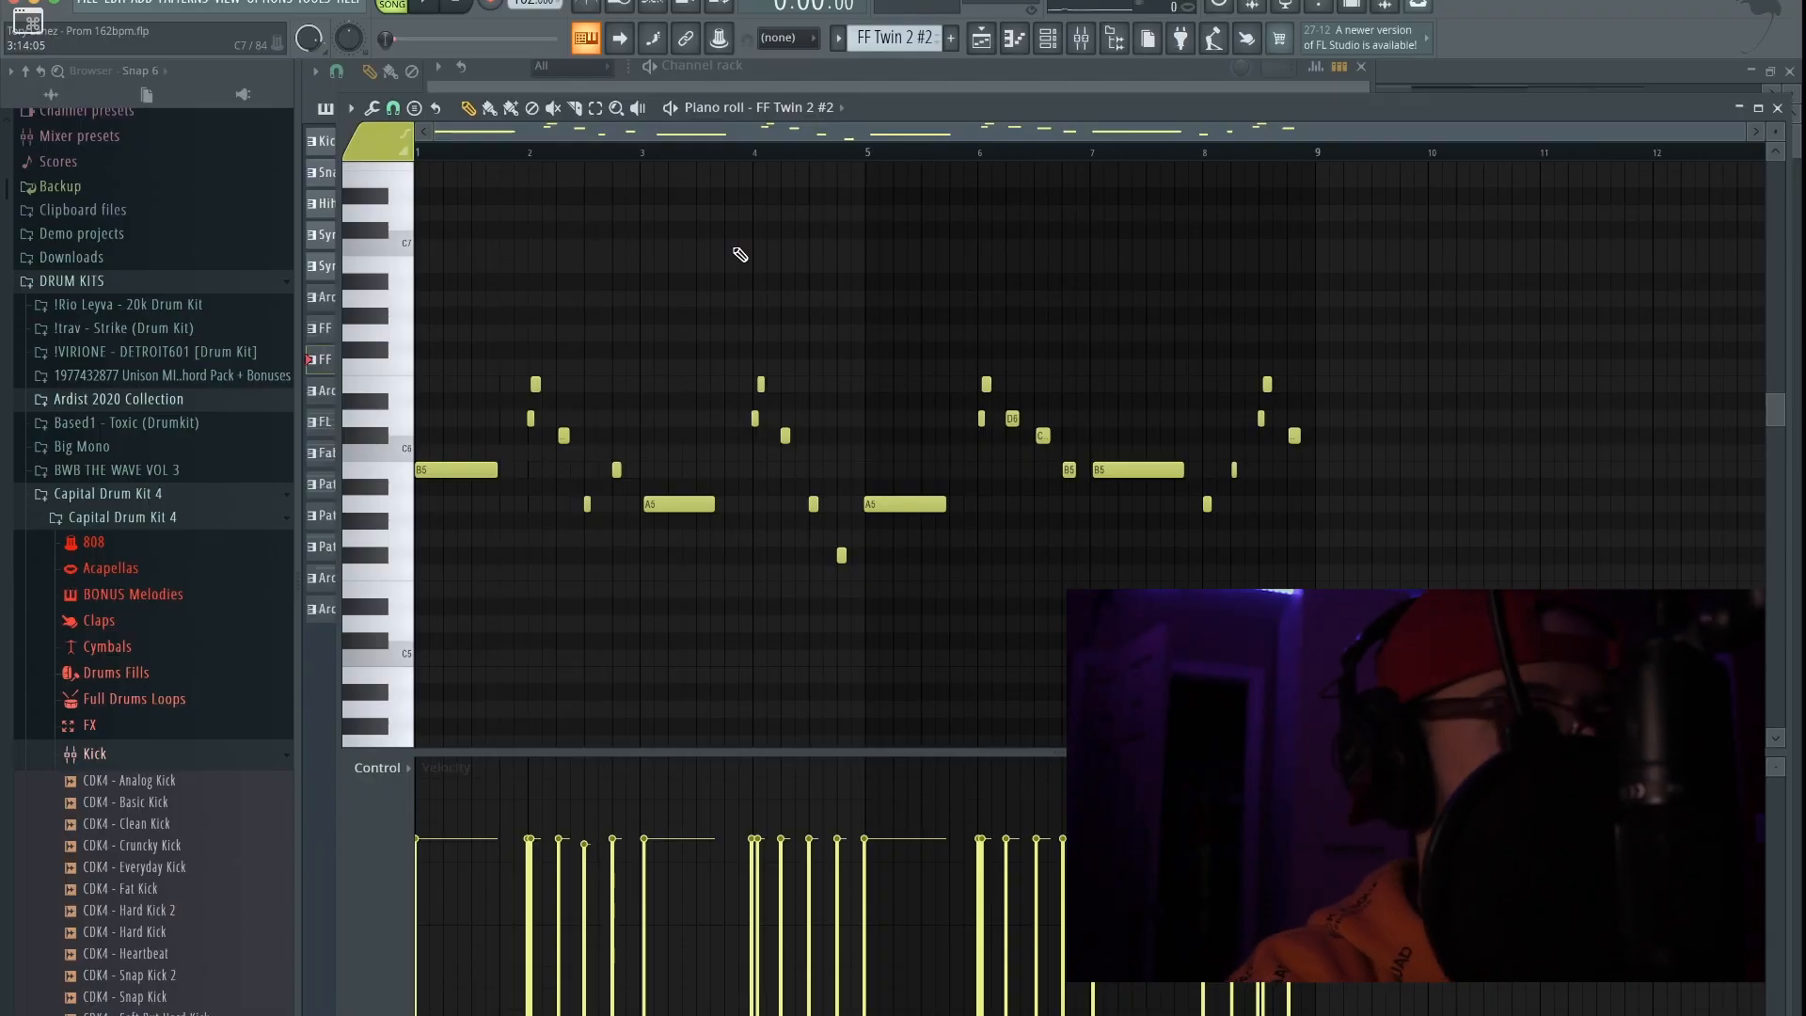
Step: Open the FF Twin 2 #2 instrument and look up its preset in the Vintage group of Lead presets
click(1069, 62)
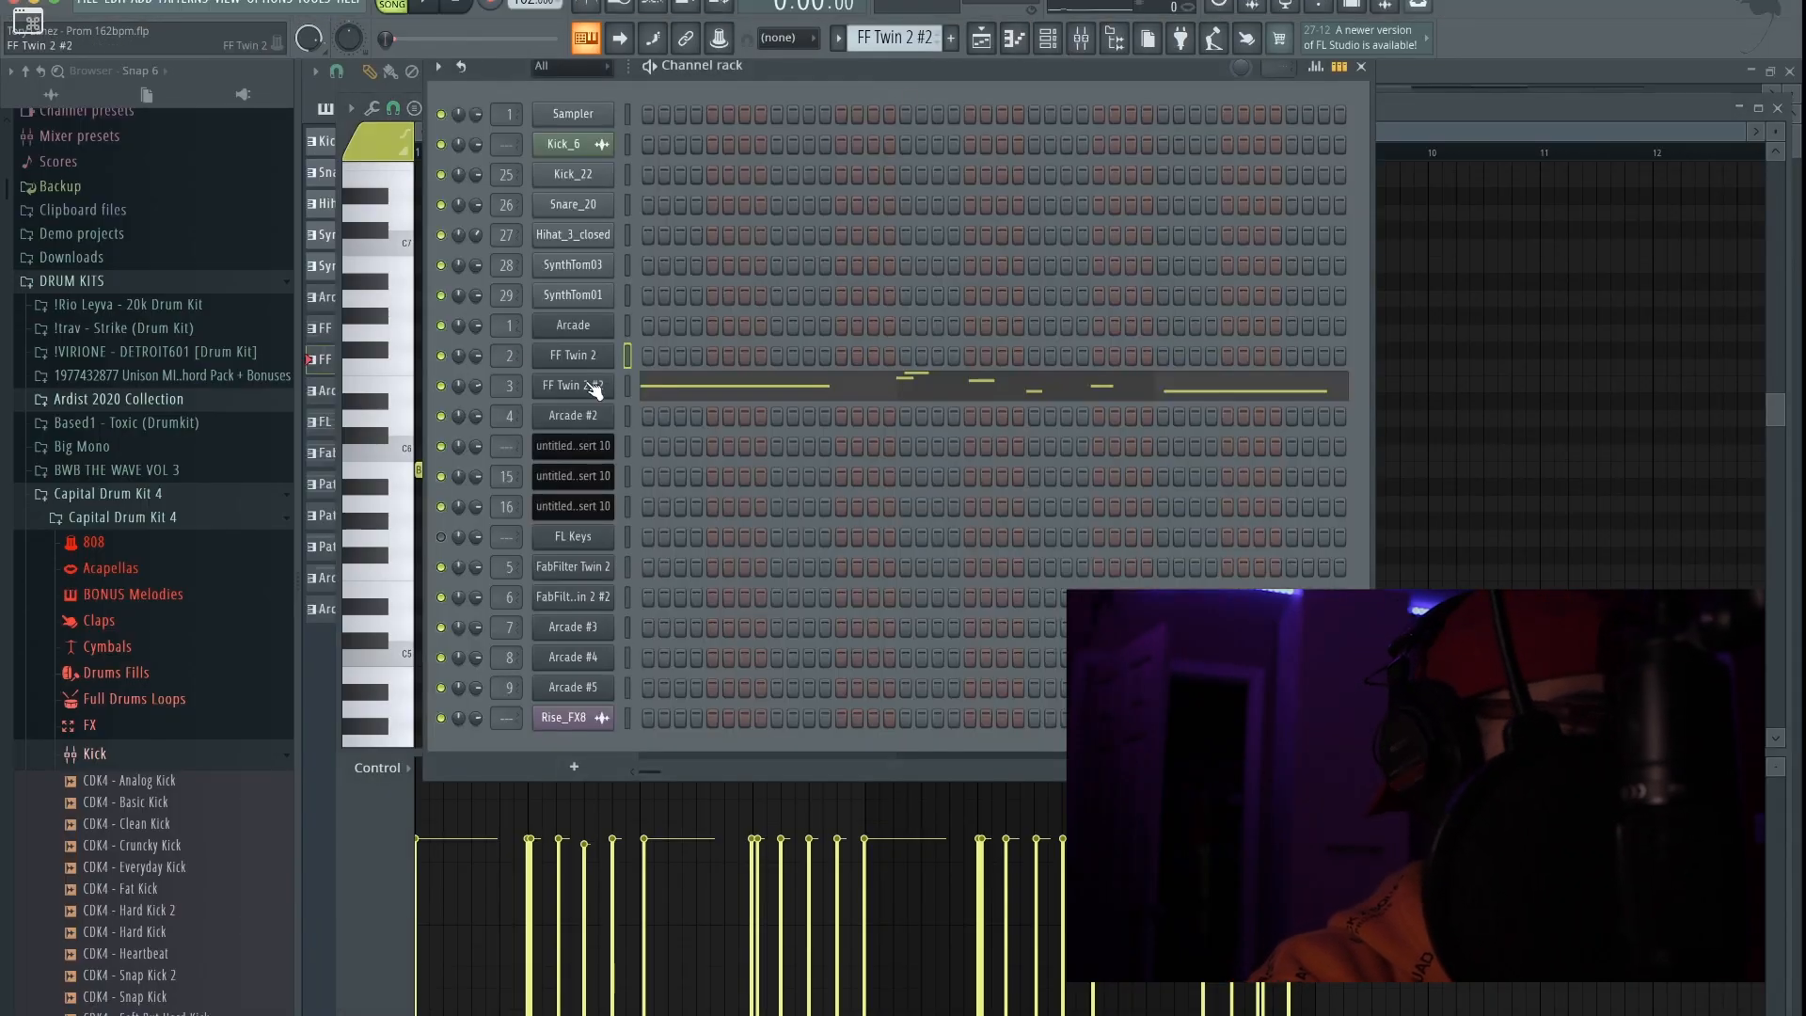
click(585, 388)
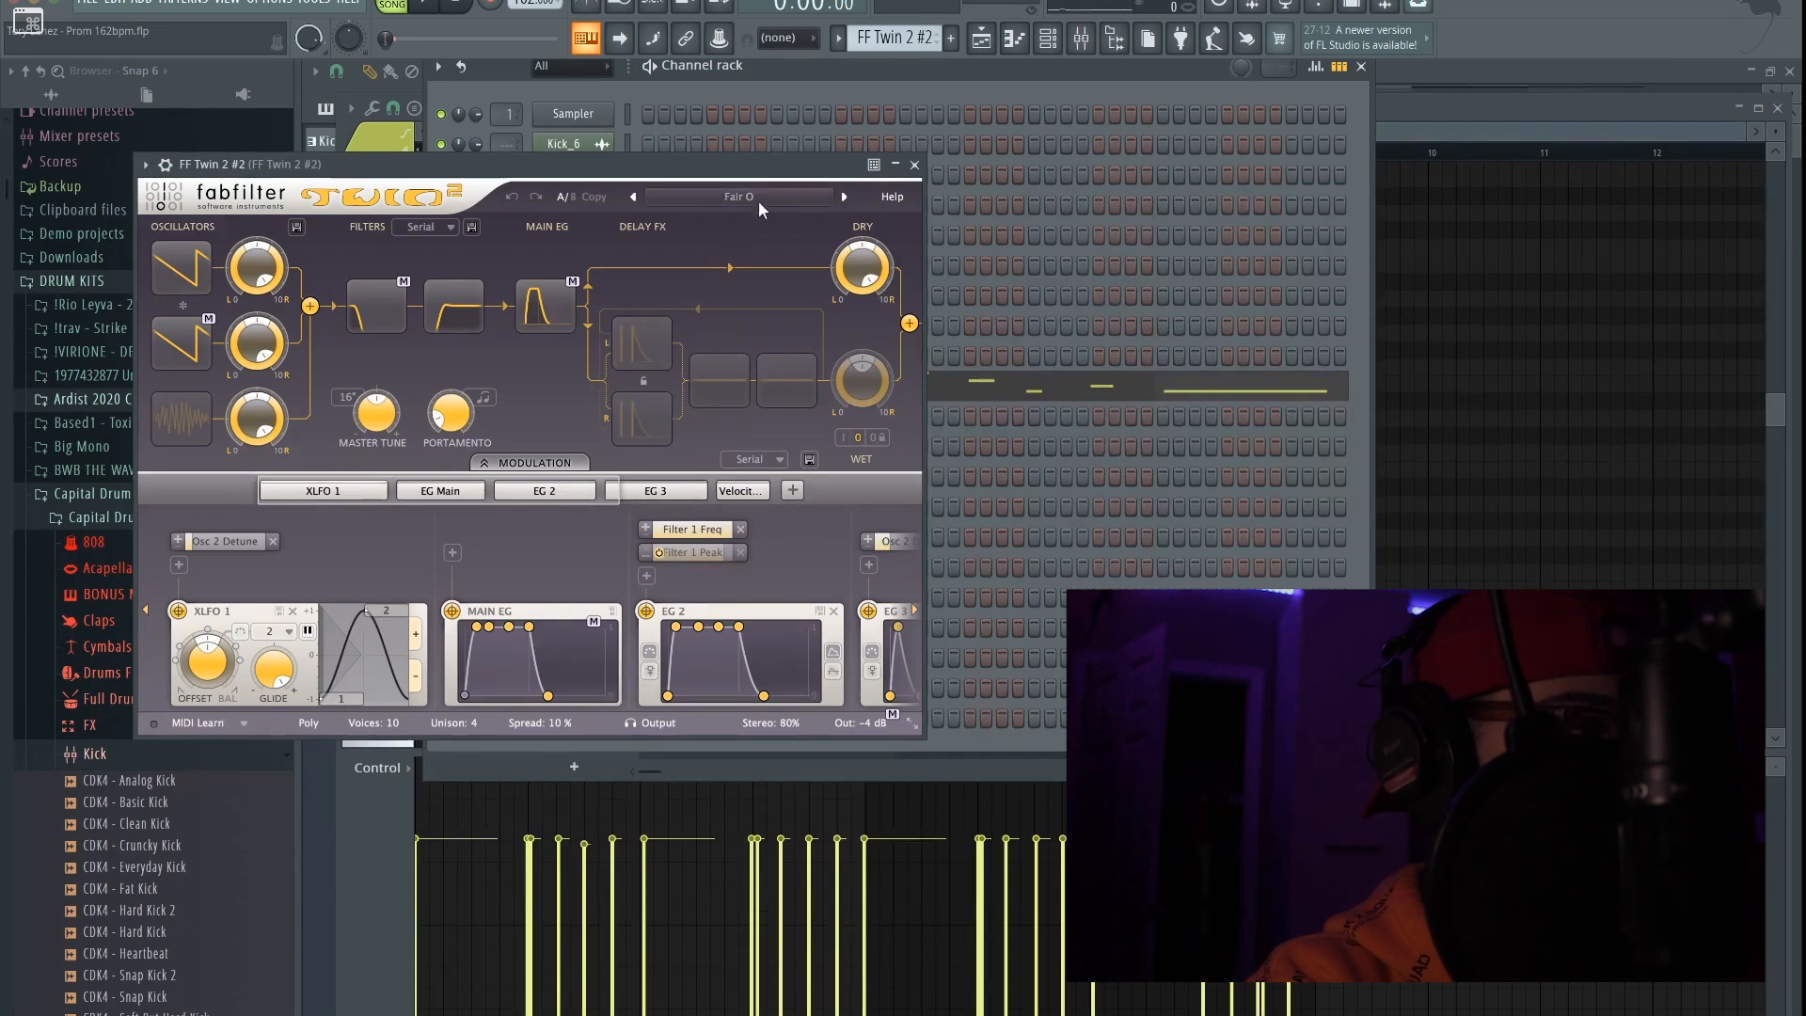
click(760, 199)
mouse_move(715, 393)
mouse_move(846, 527)
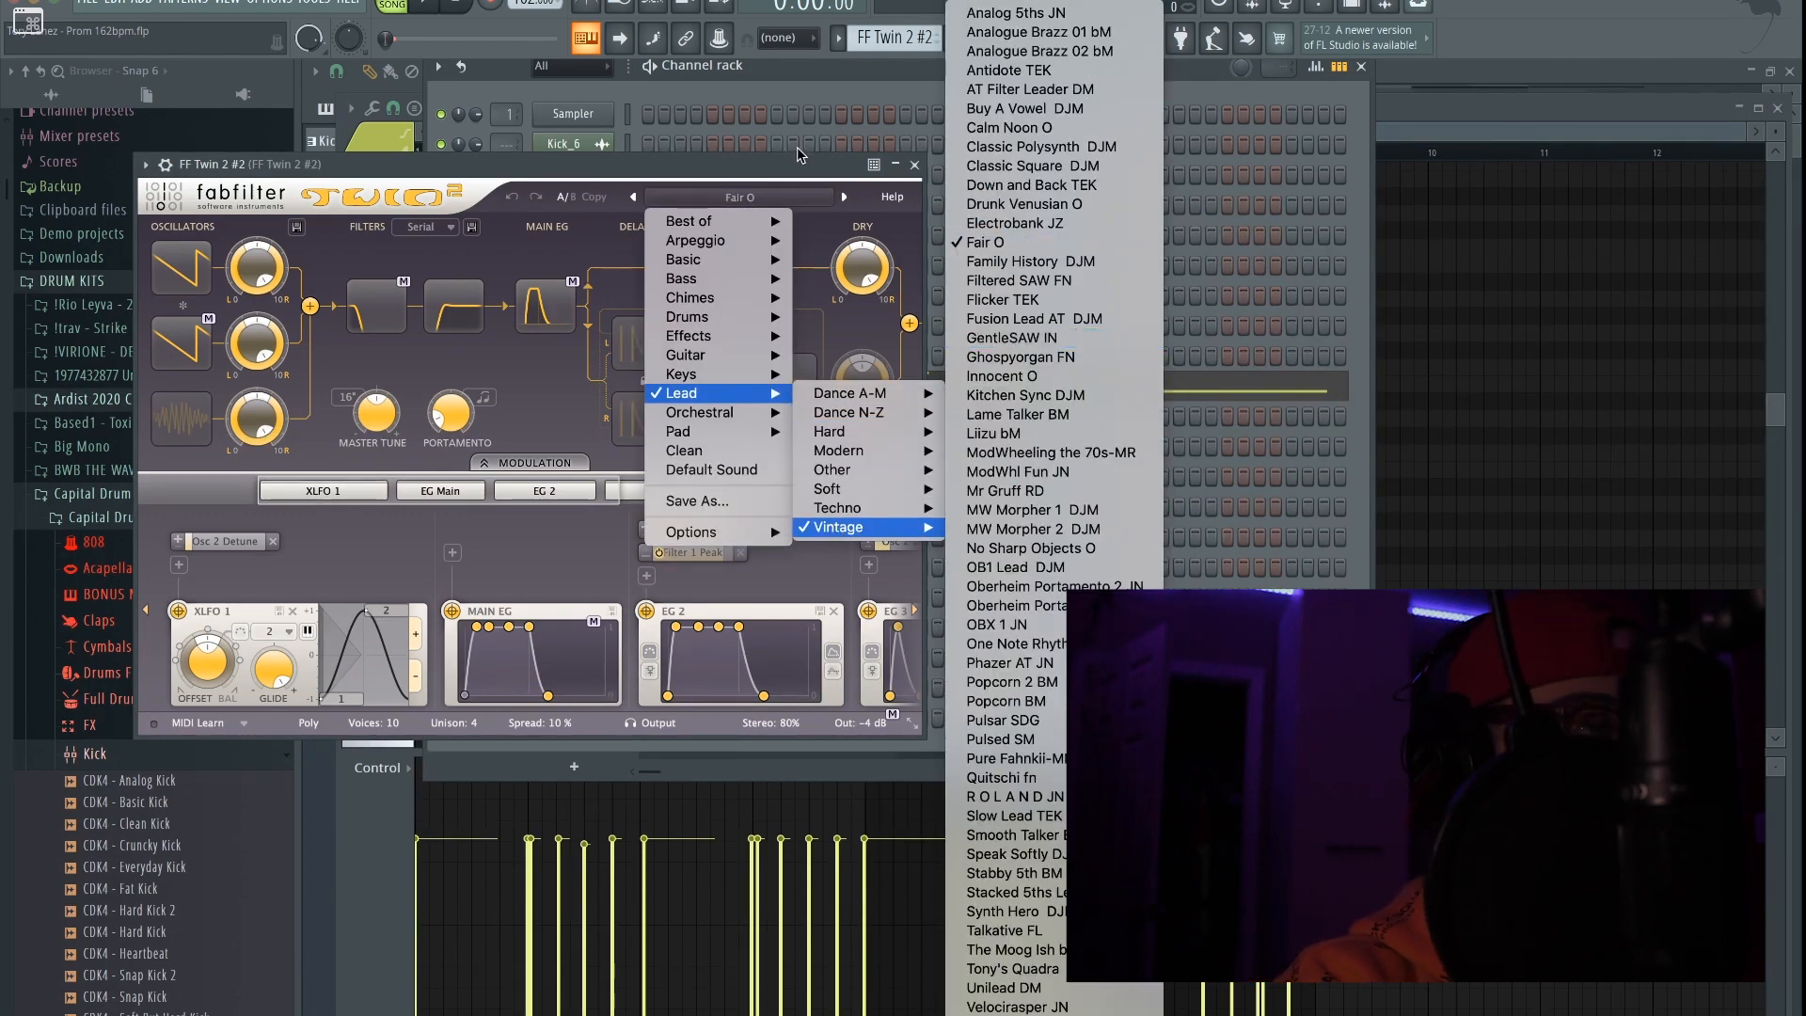
click(914, 169)
click(914, 168)
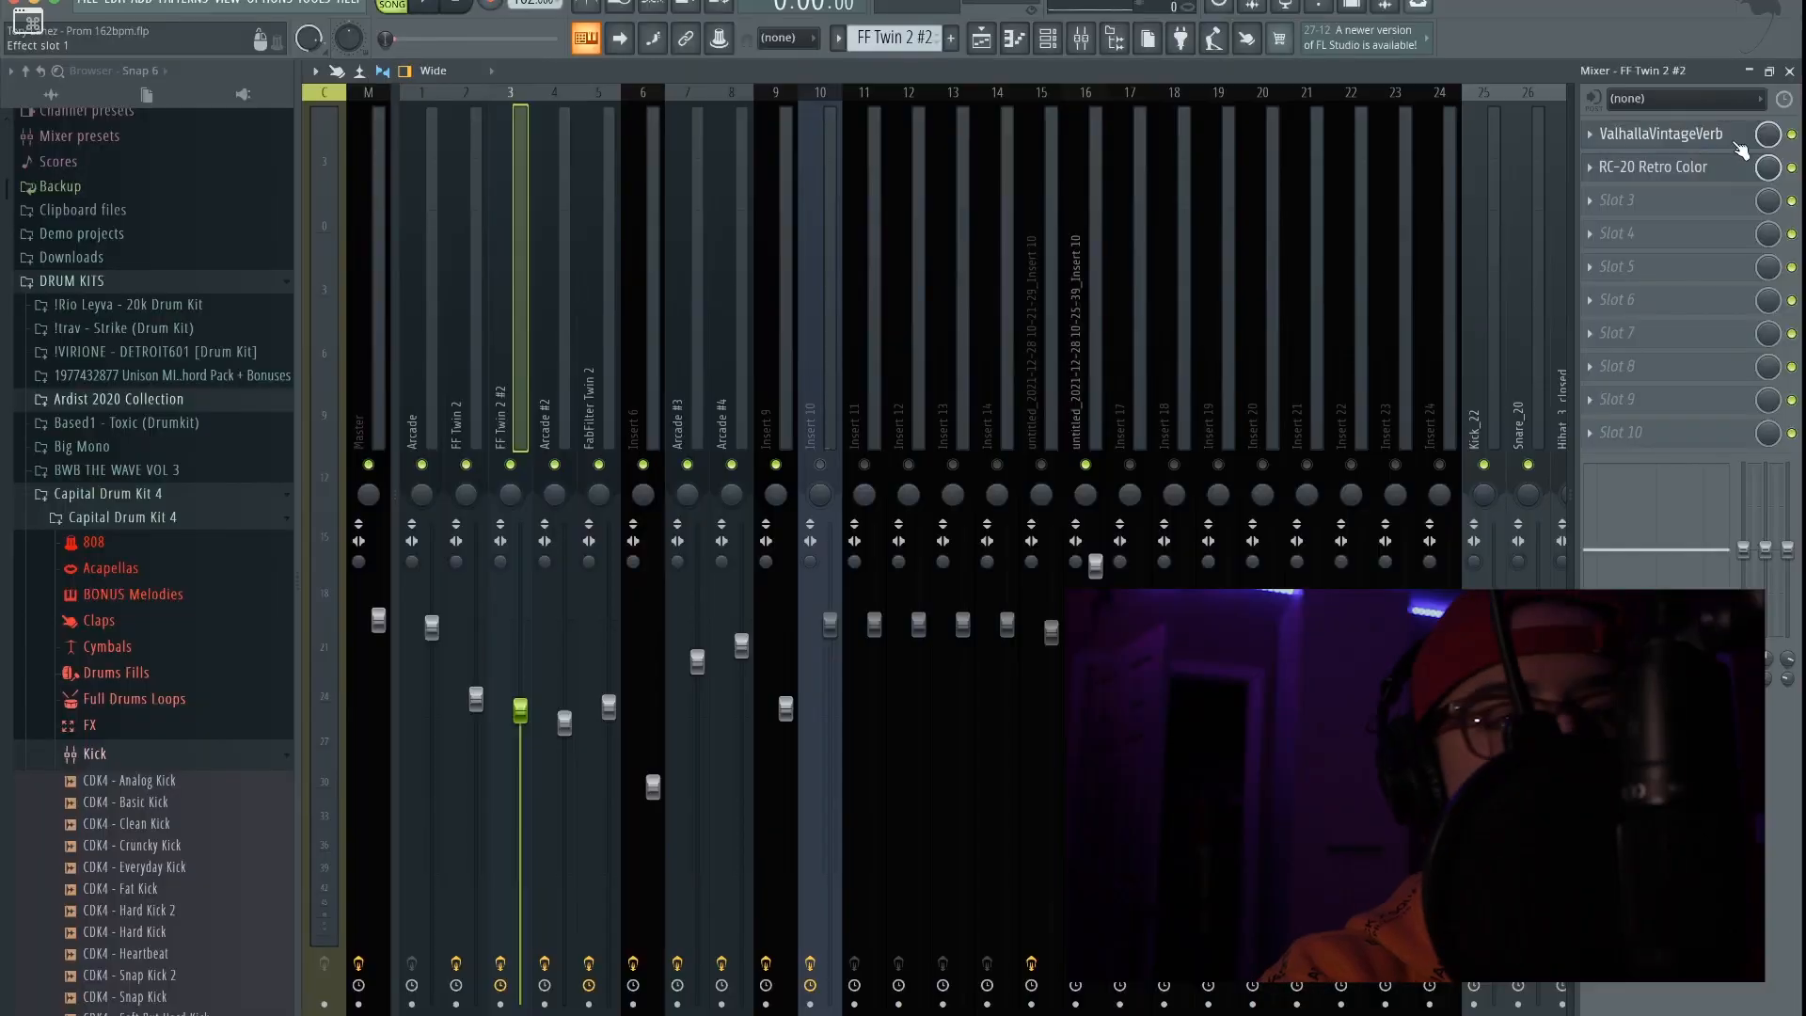
Step: Inspect the ValhallaVintageVerb and RC-20 Retro Color settings on the FF Twin 2 #2, FF Twin 2 and FabFilter Twin 2 mixer tracks
click(1738, 146)
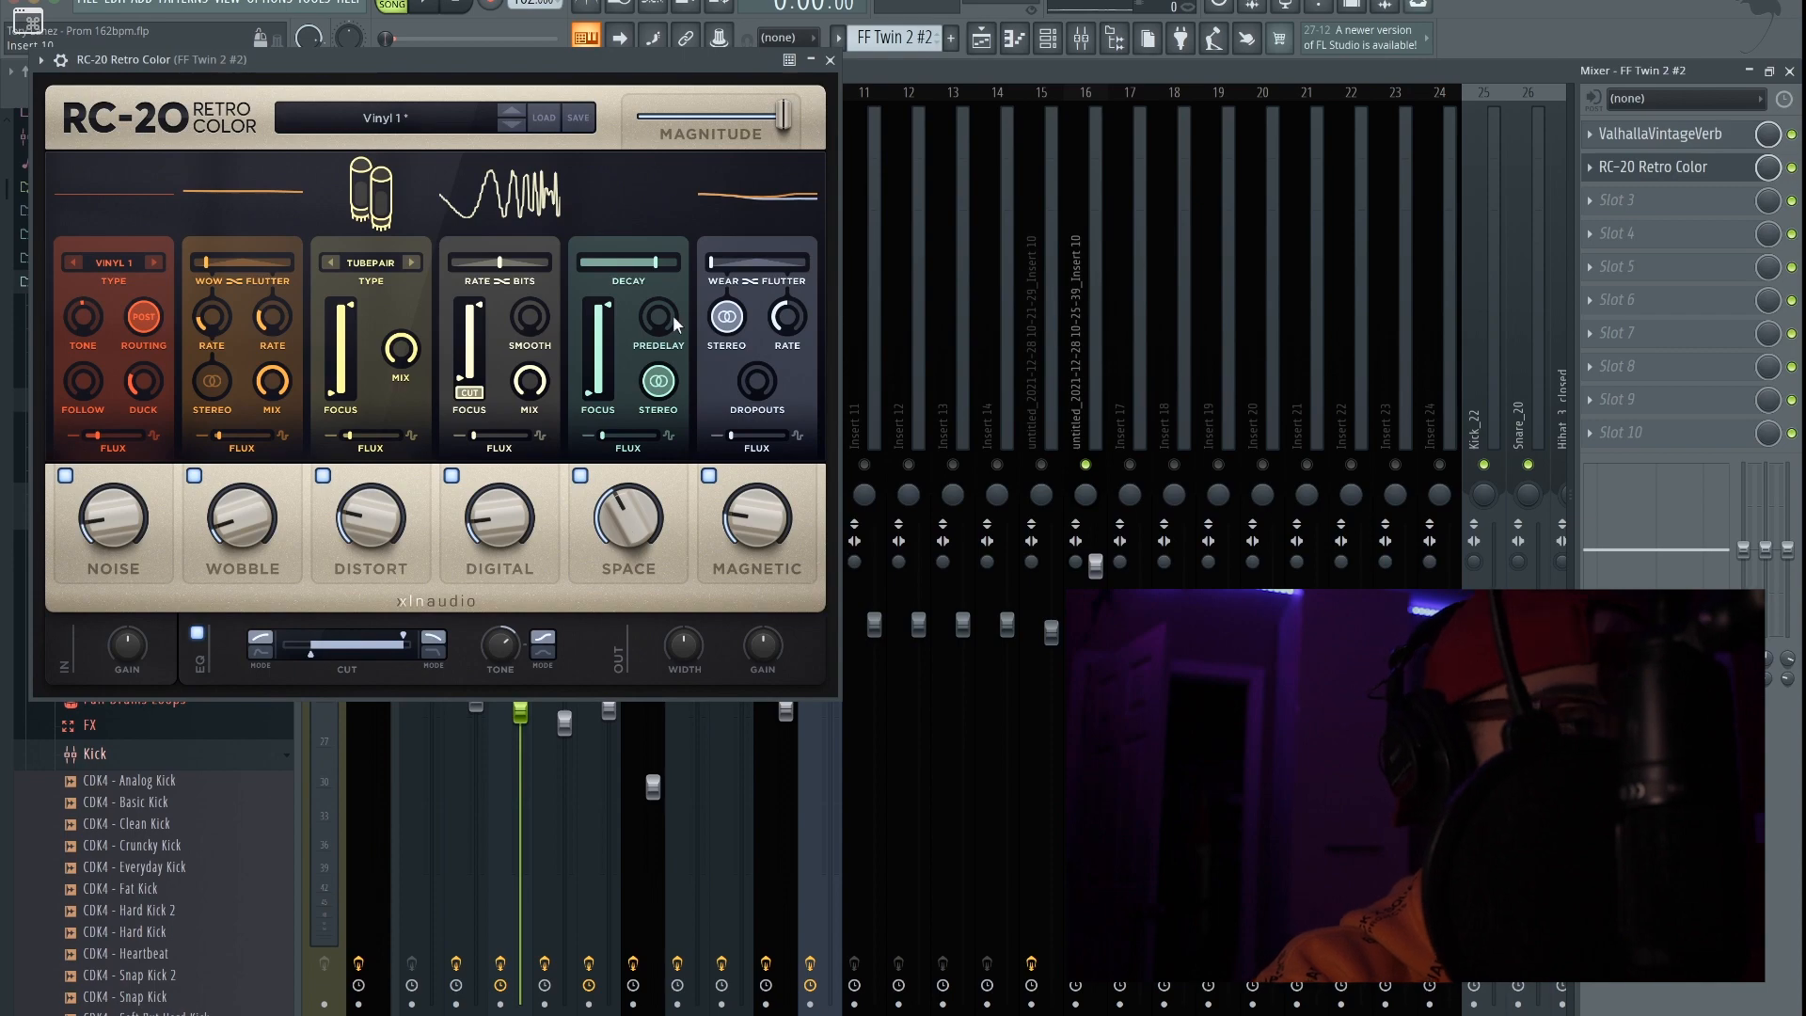
click(829, 60)
click(453, 389)
click(1719, 141)
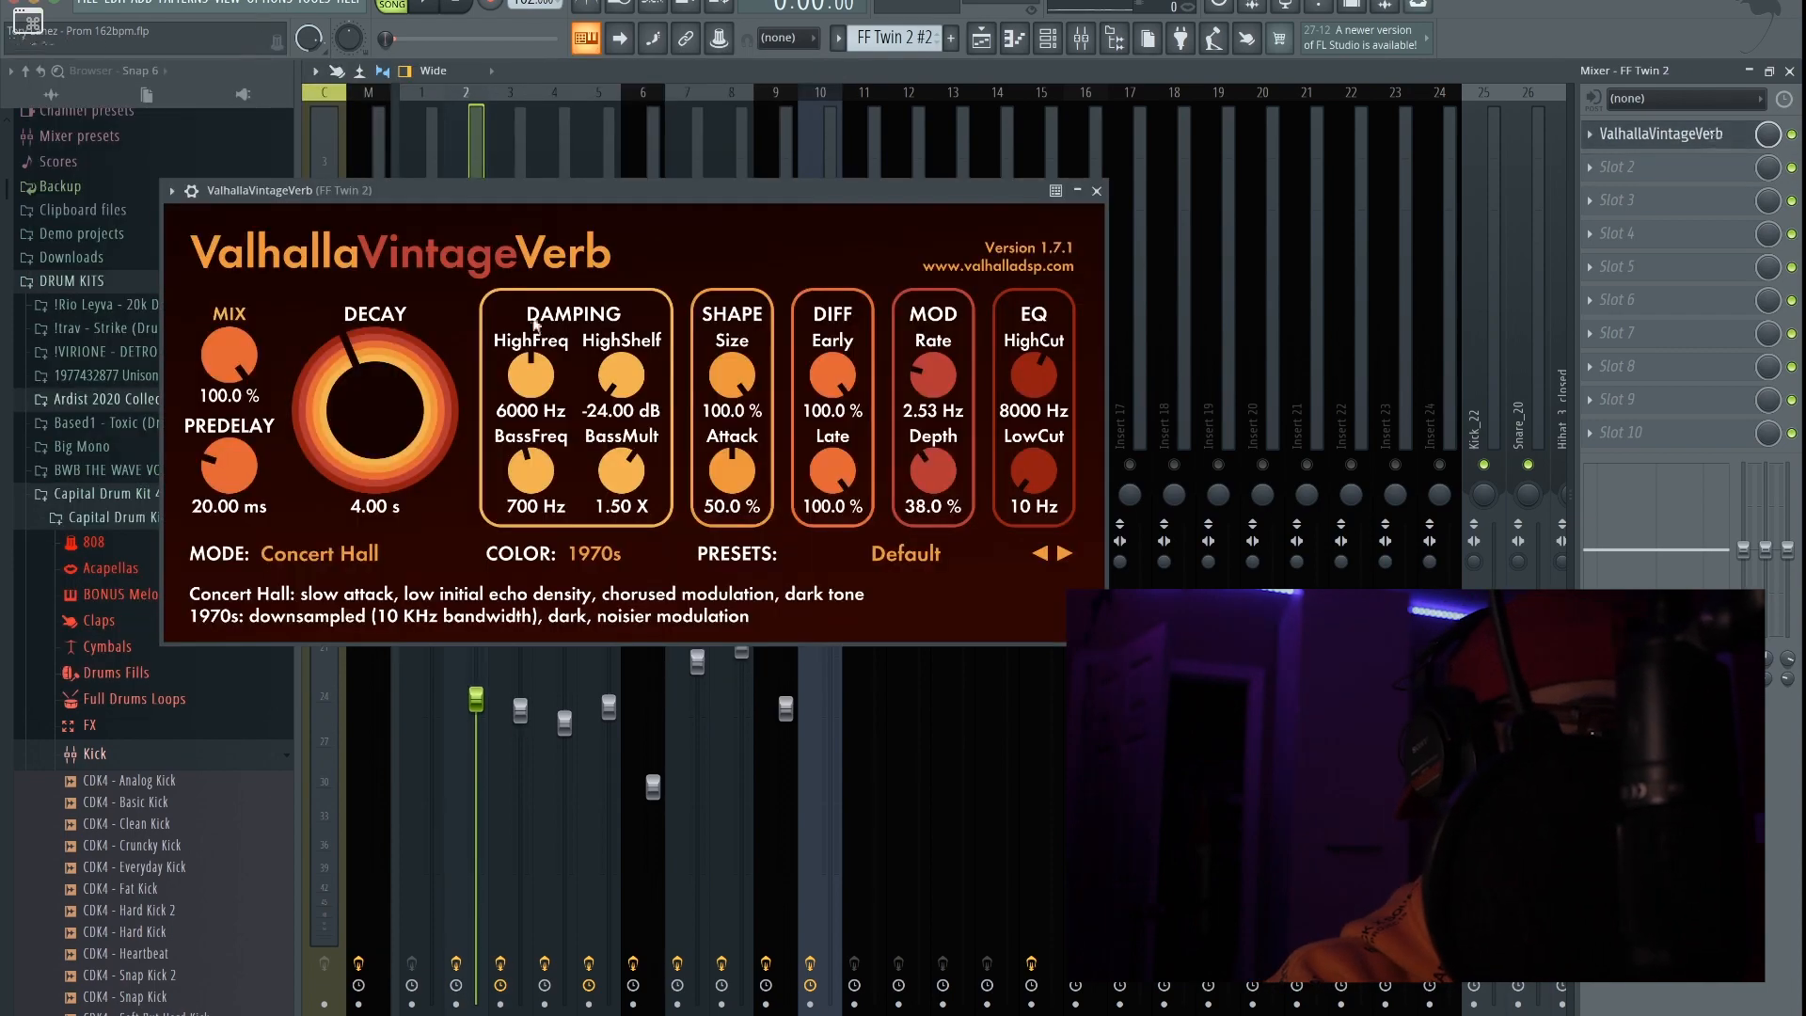
key(Escape)
click(580, 364)
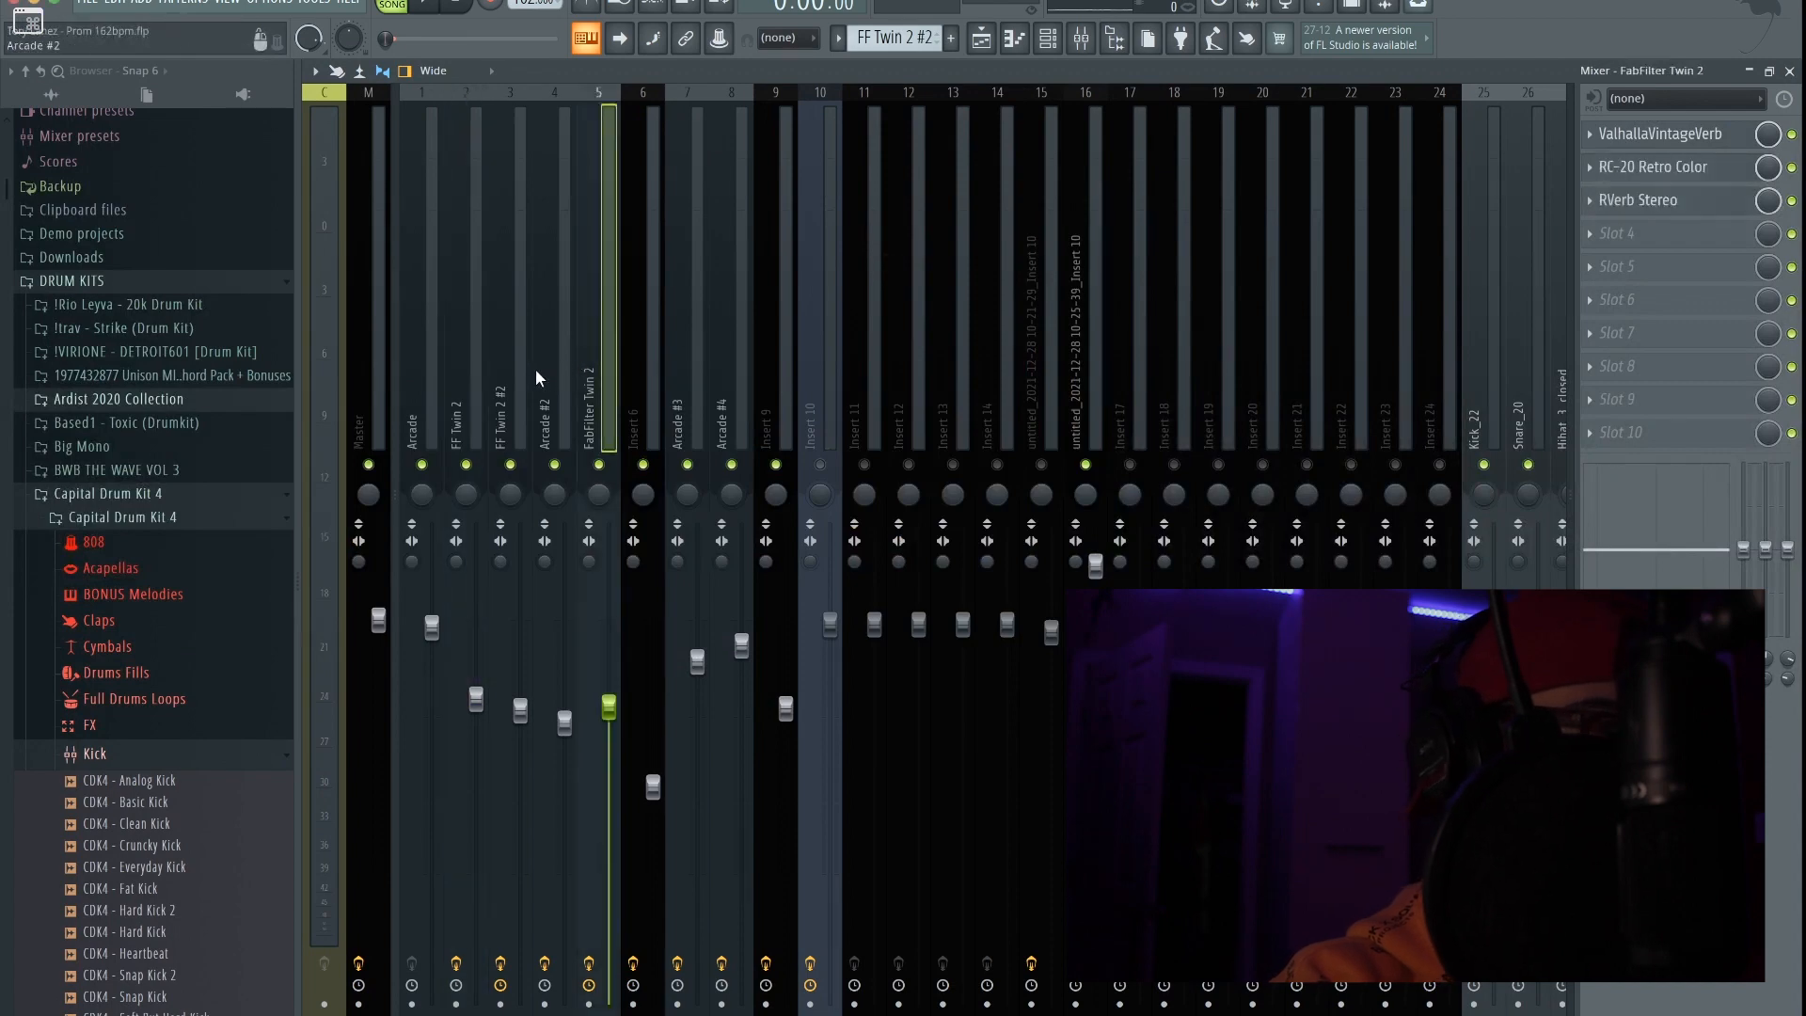
click(1698, 132)
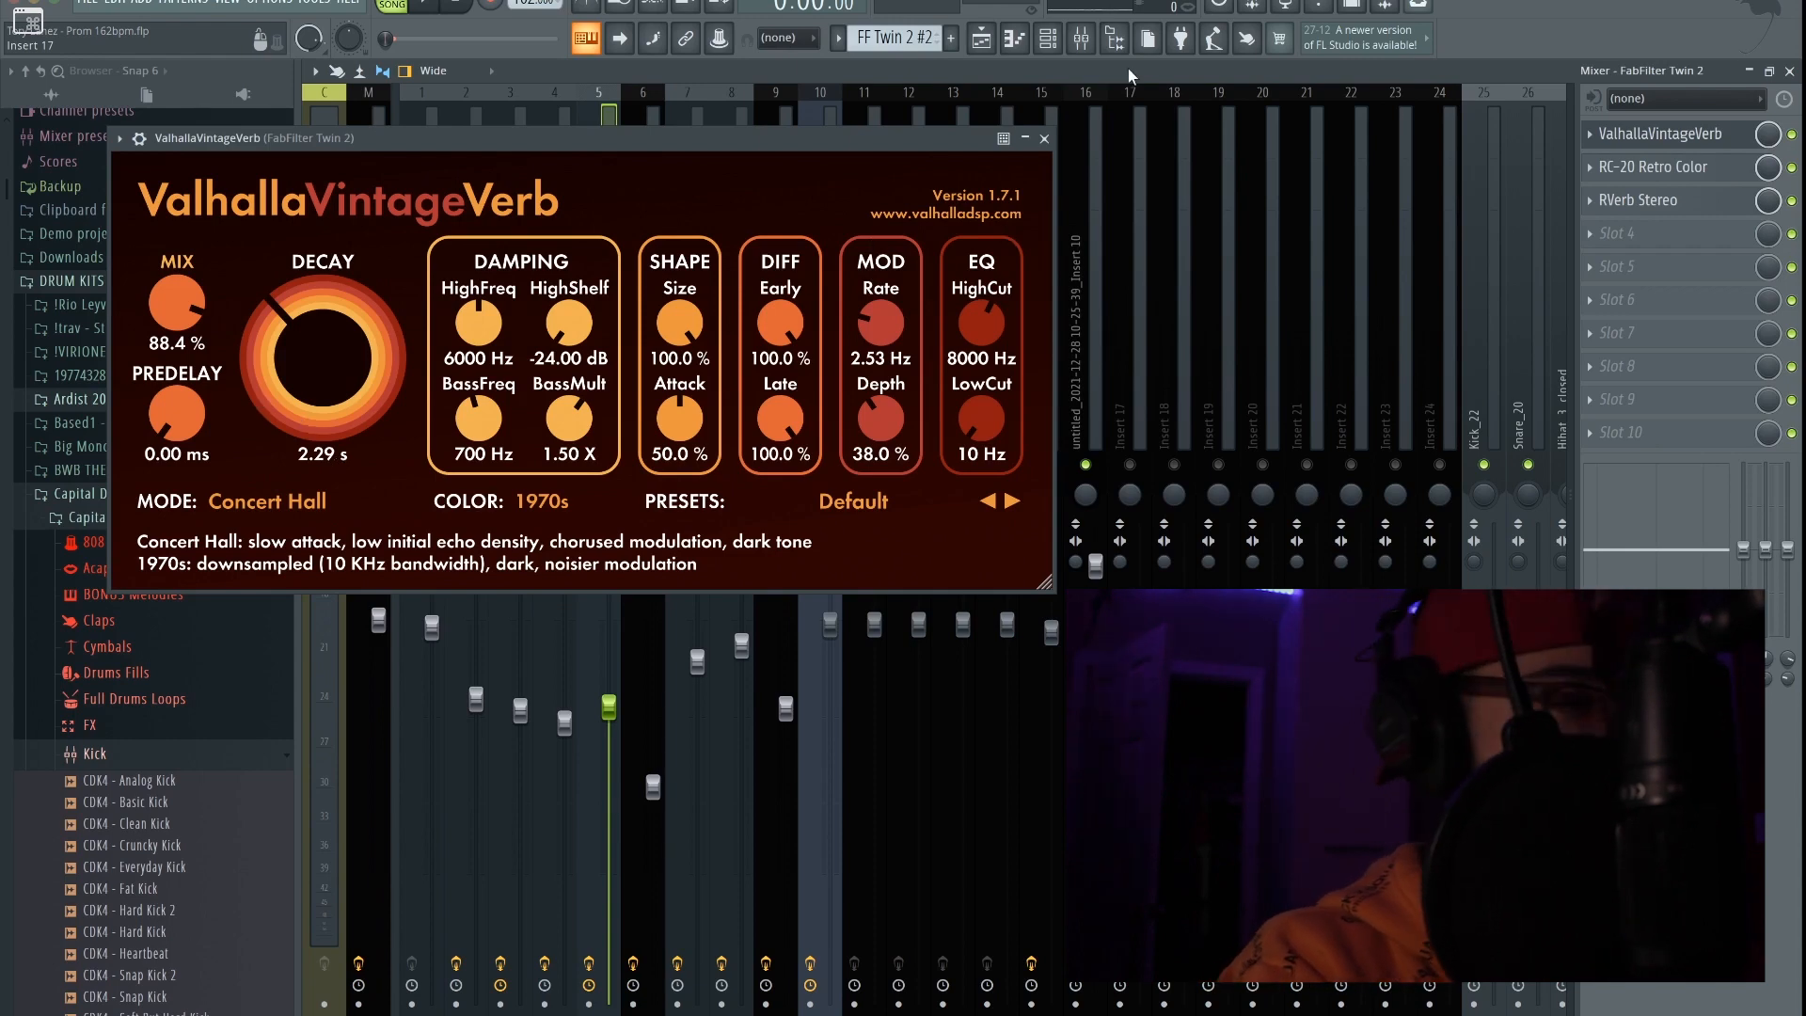
Step: Review the RC-20 Retro Color effect on the FabFilter Twin 2 mixer track, and return to the playlist
click(1660, 134)
click(1655, 168)
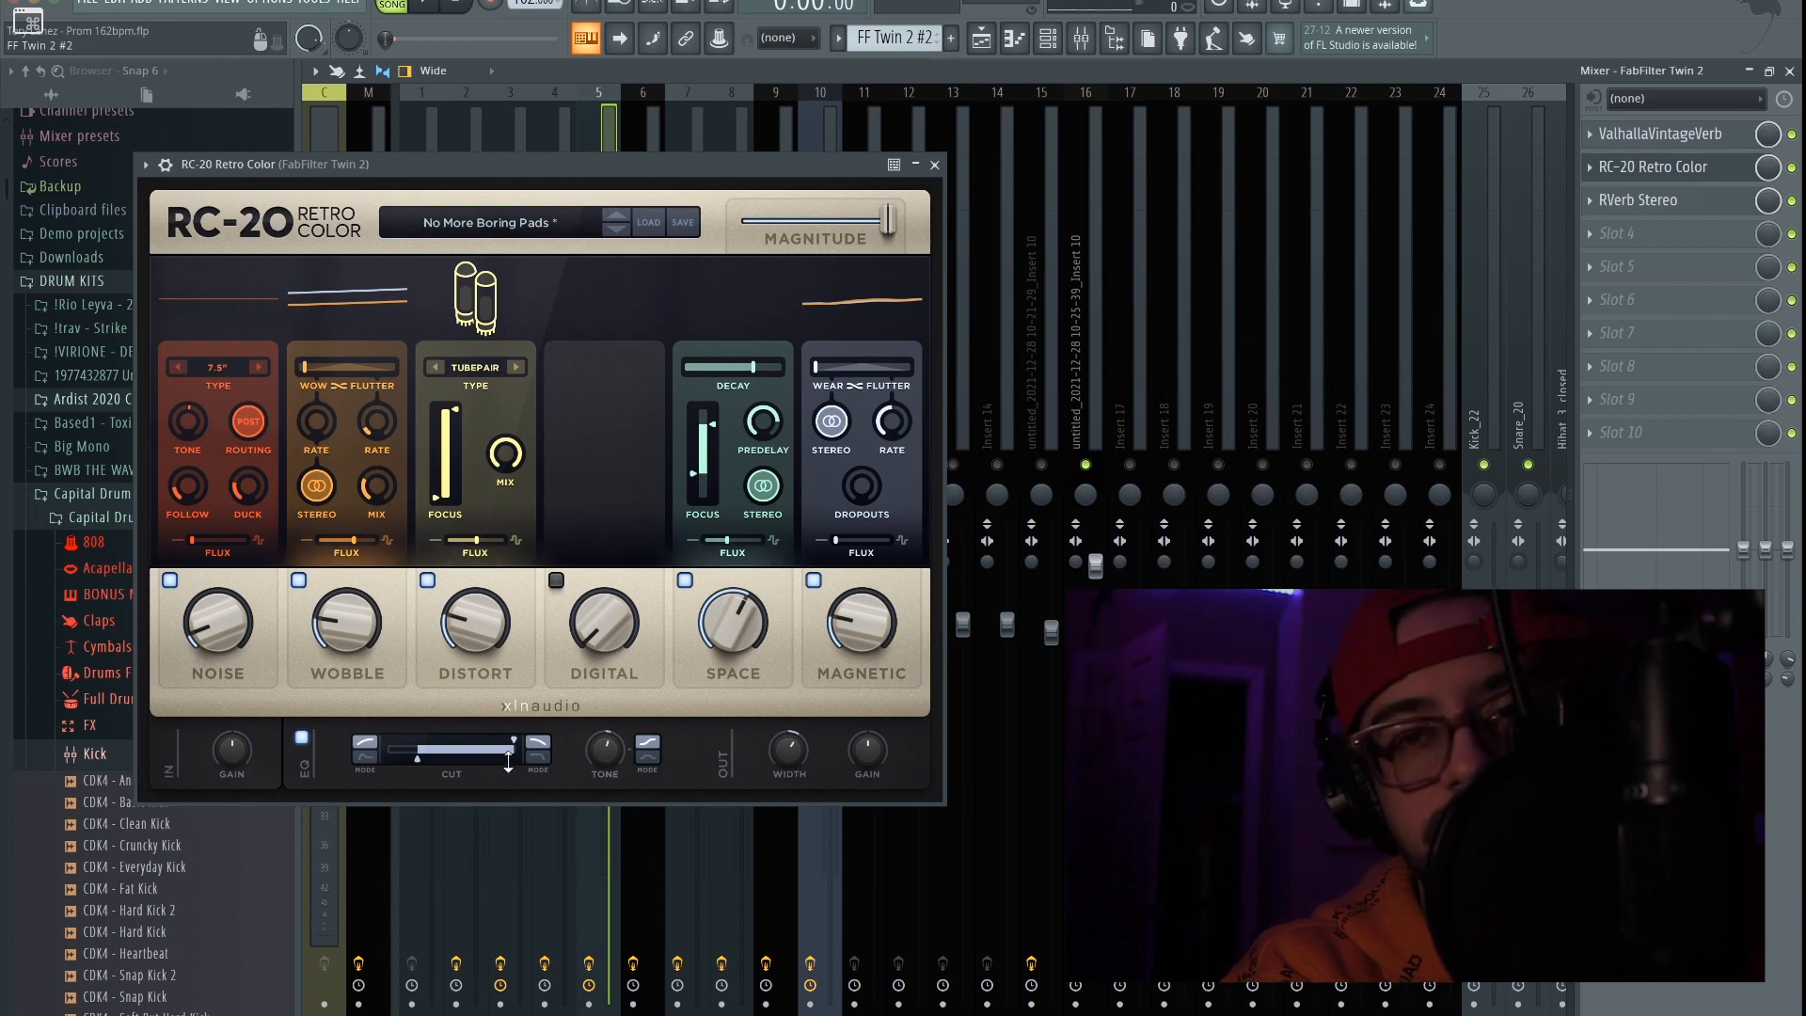
key(F5)
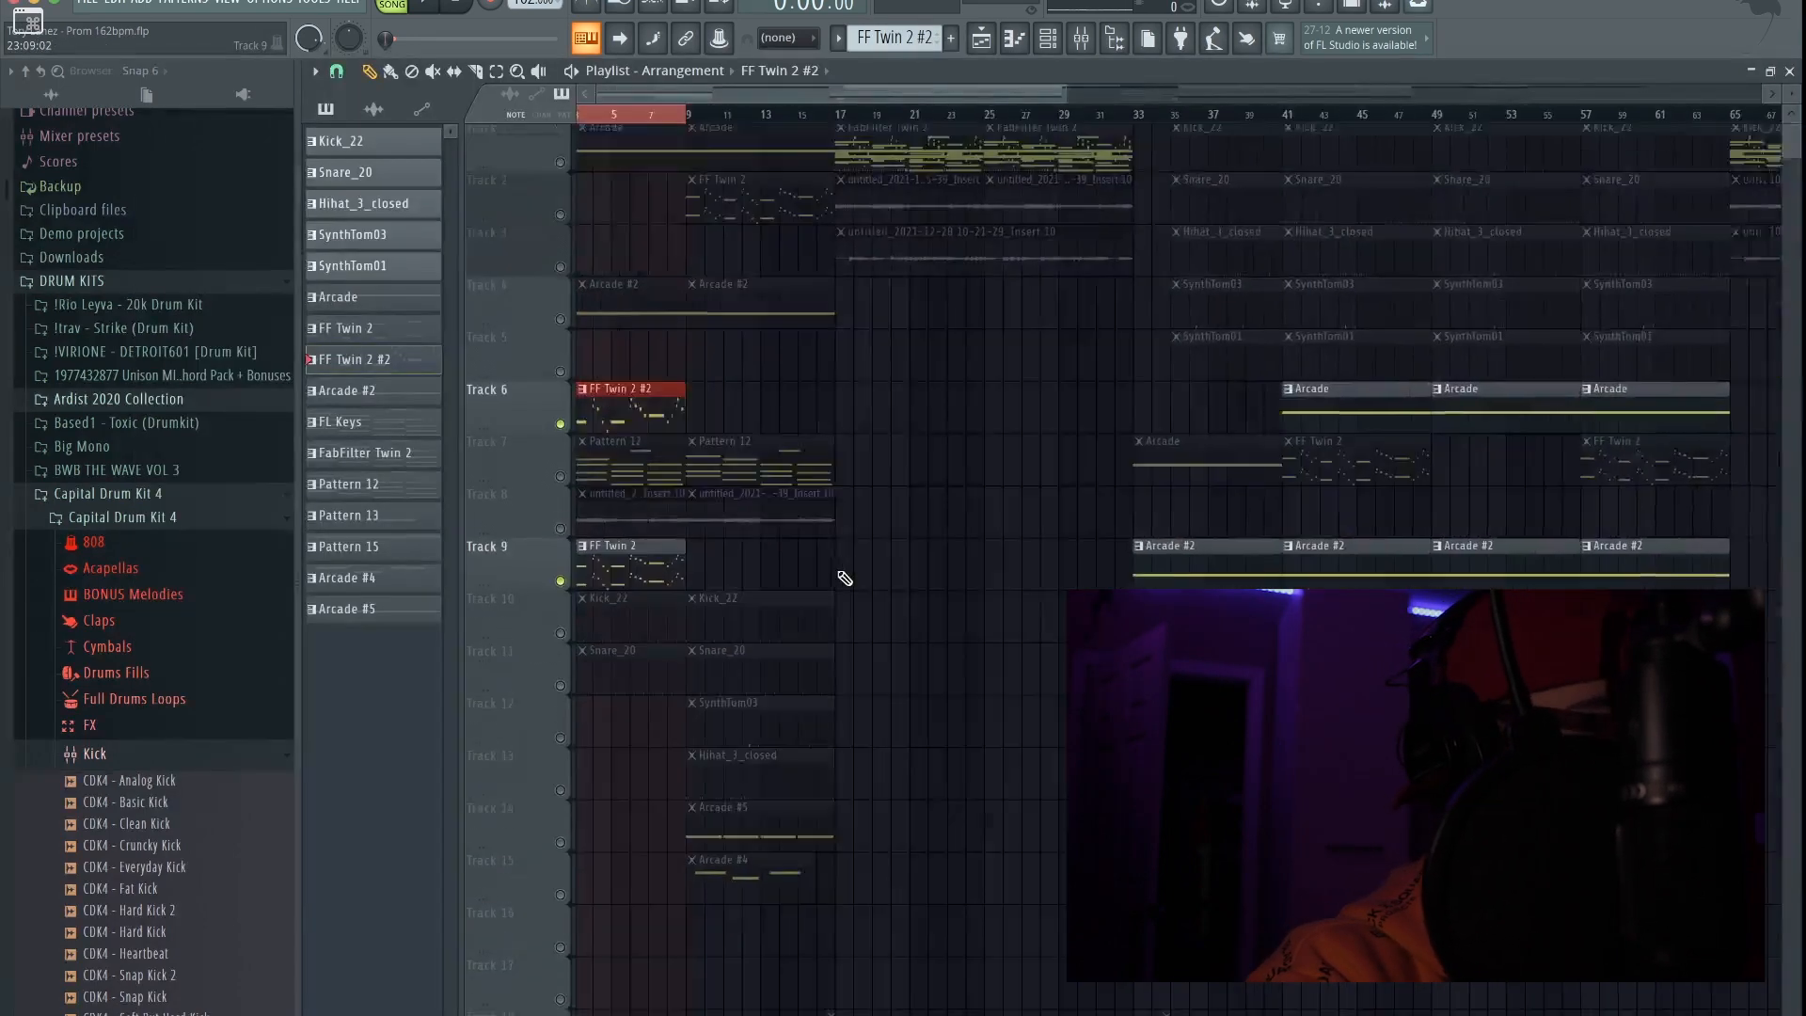
Step: Solo track 15 during playback and inspect the ValhallaVintageVerb settings on the Arcade #4 mixer track
scroll(656, 449, down, 1)
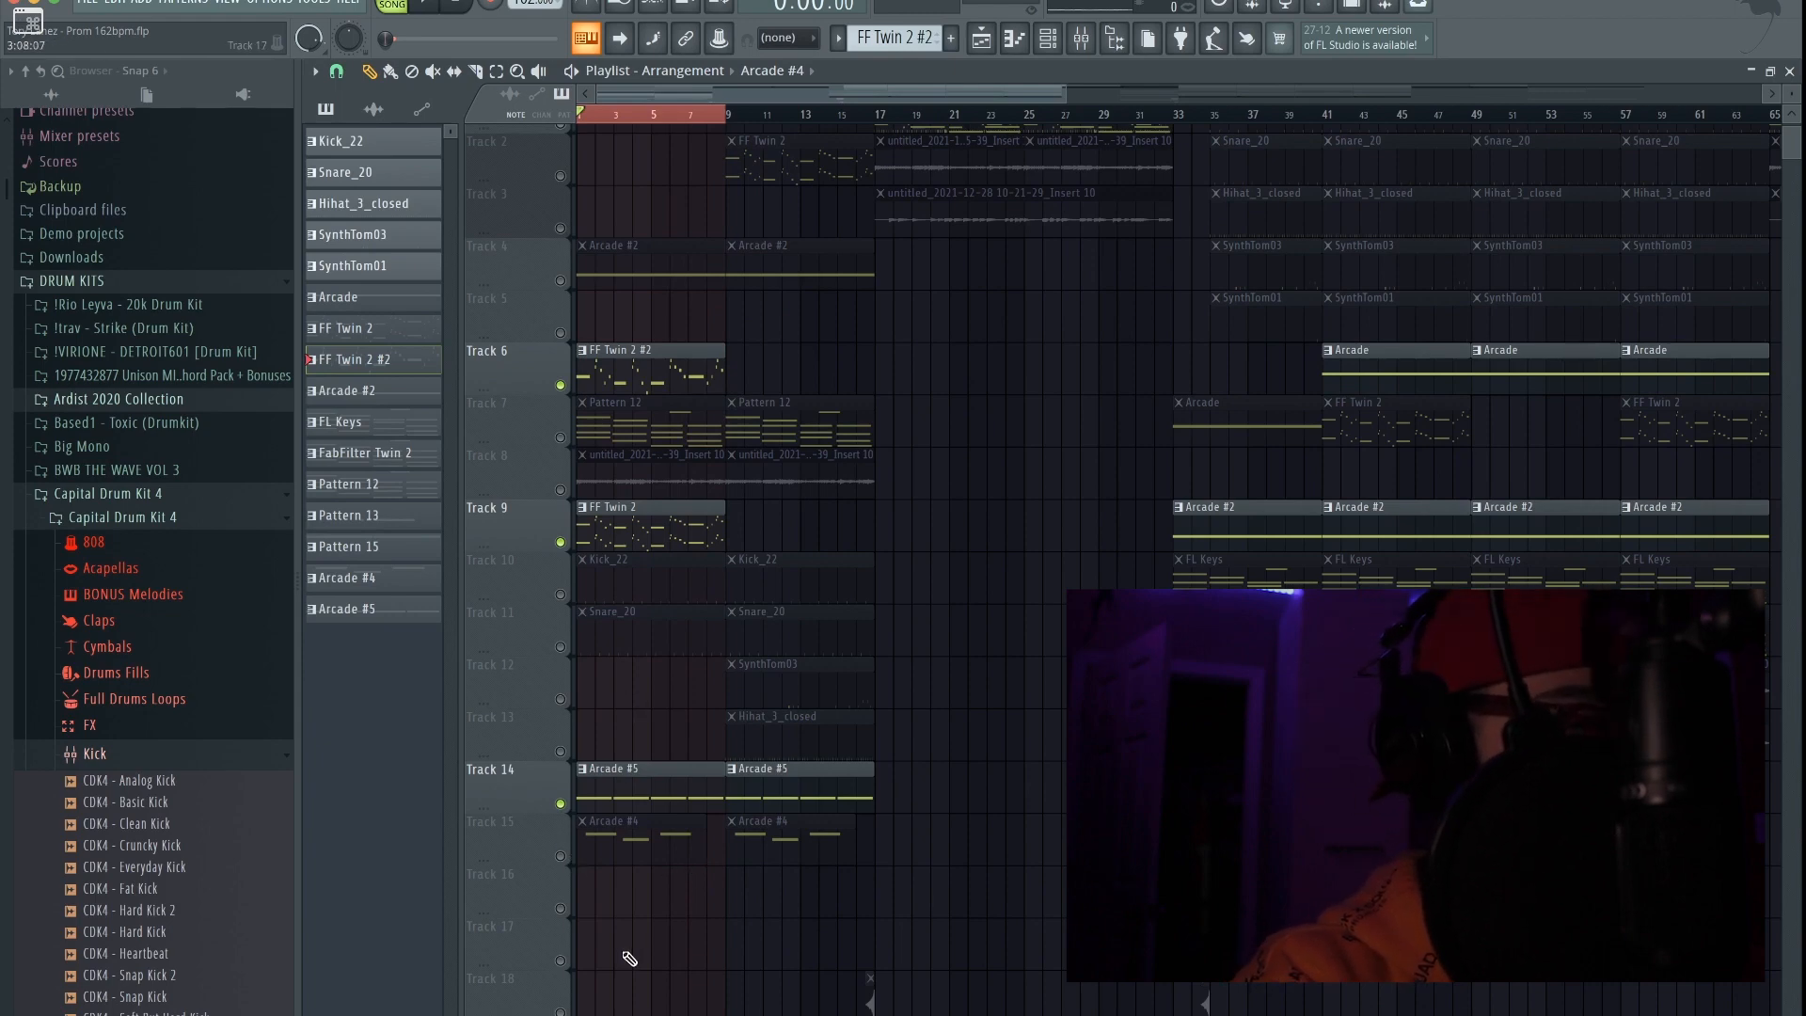
right_click(561, 856)
key(space)
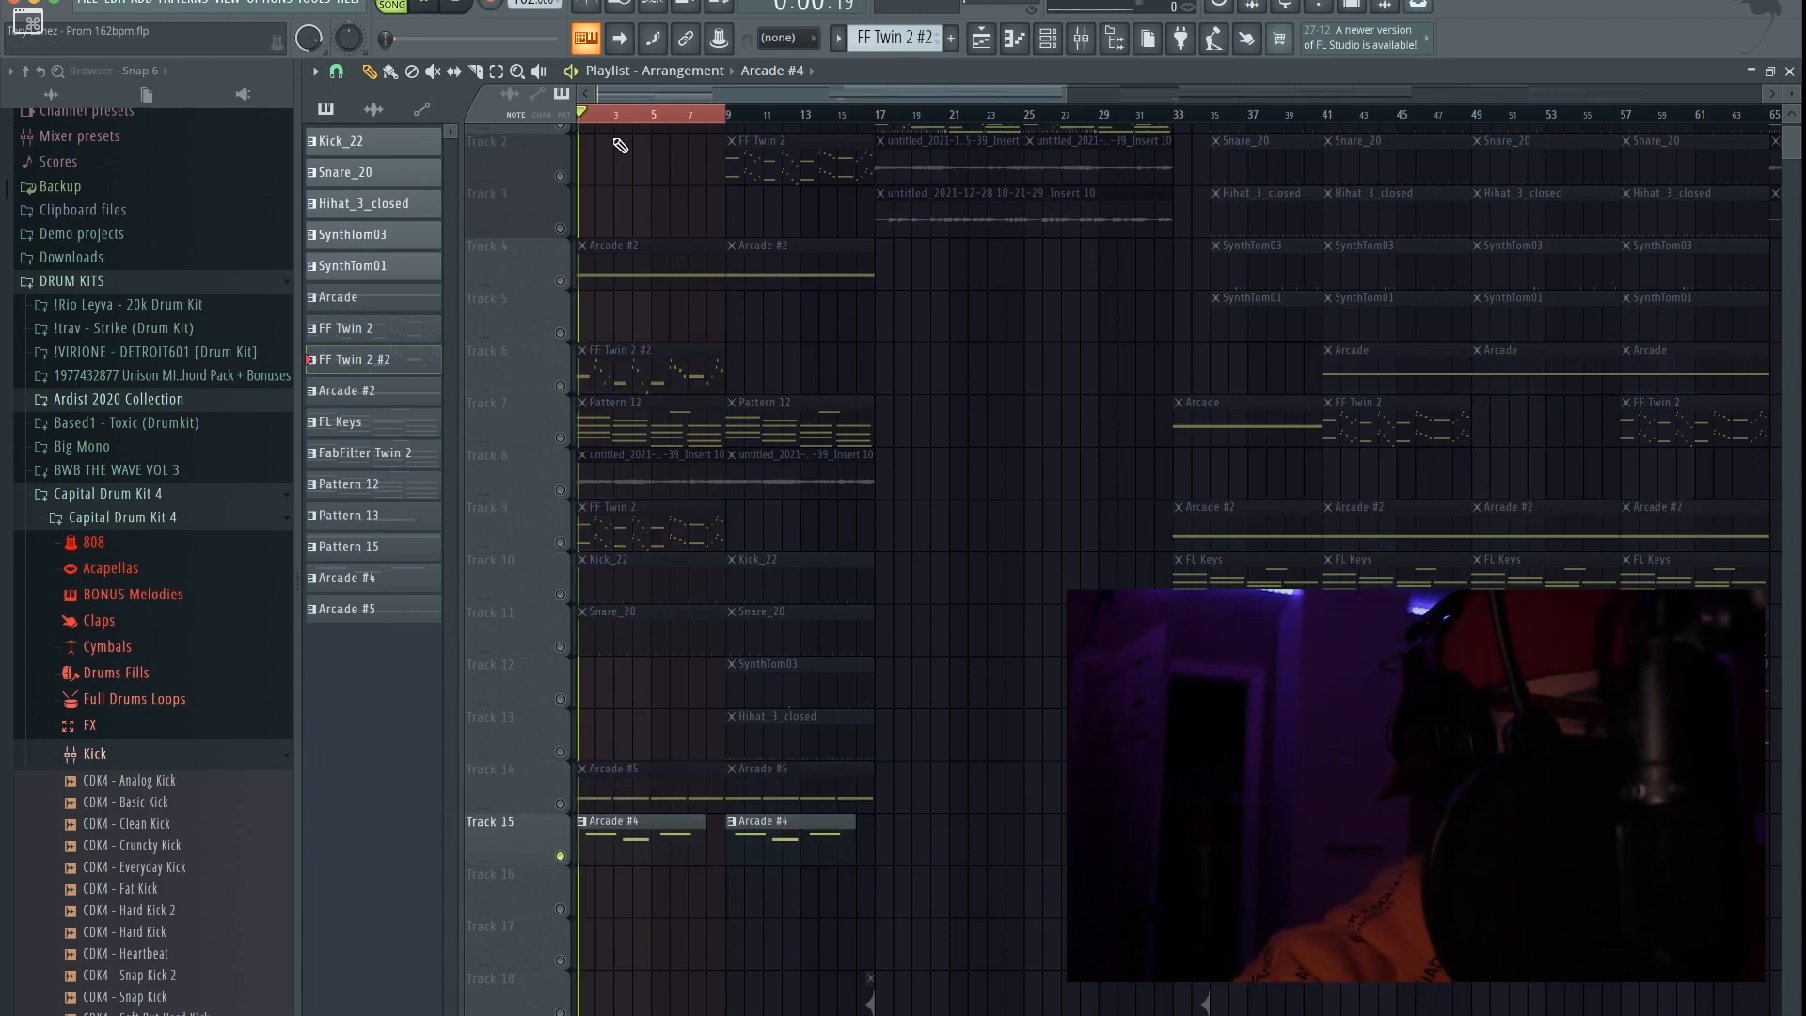
click(1081, 38)
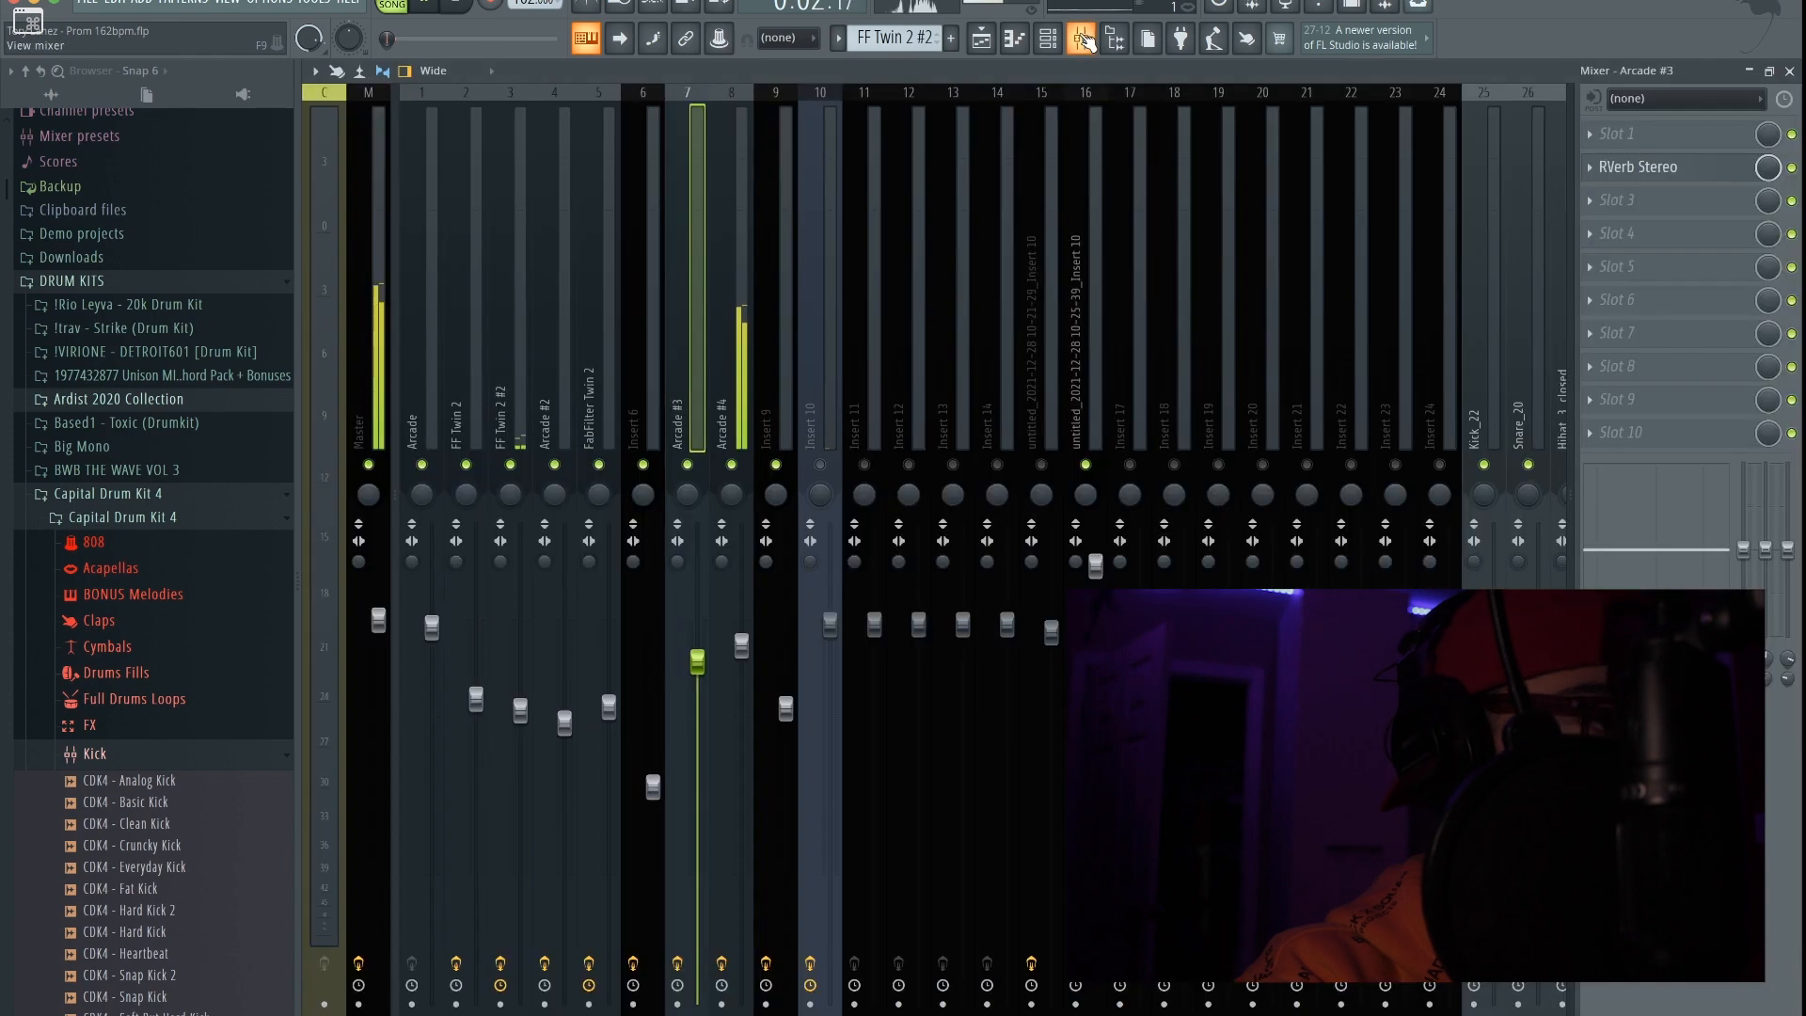
click(1683, 134)
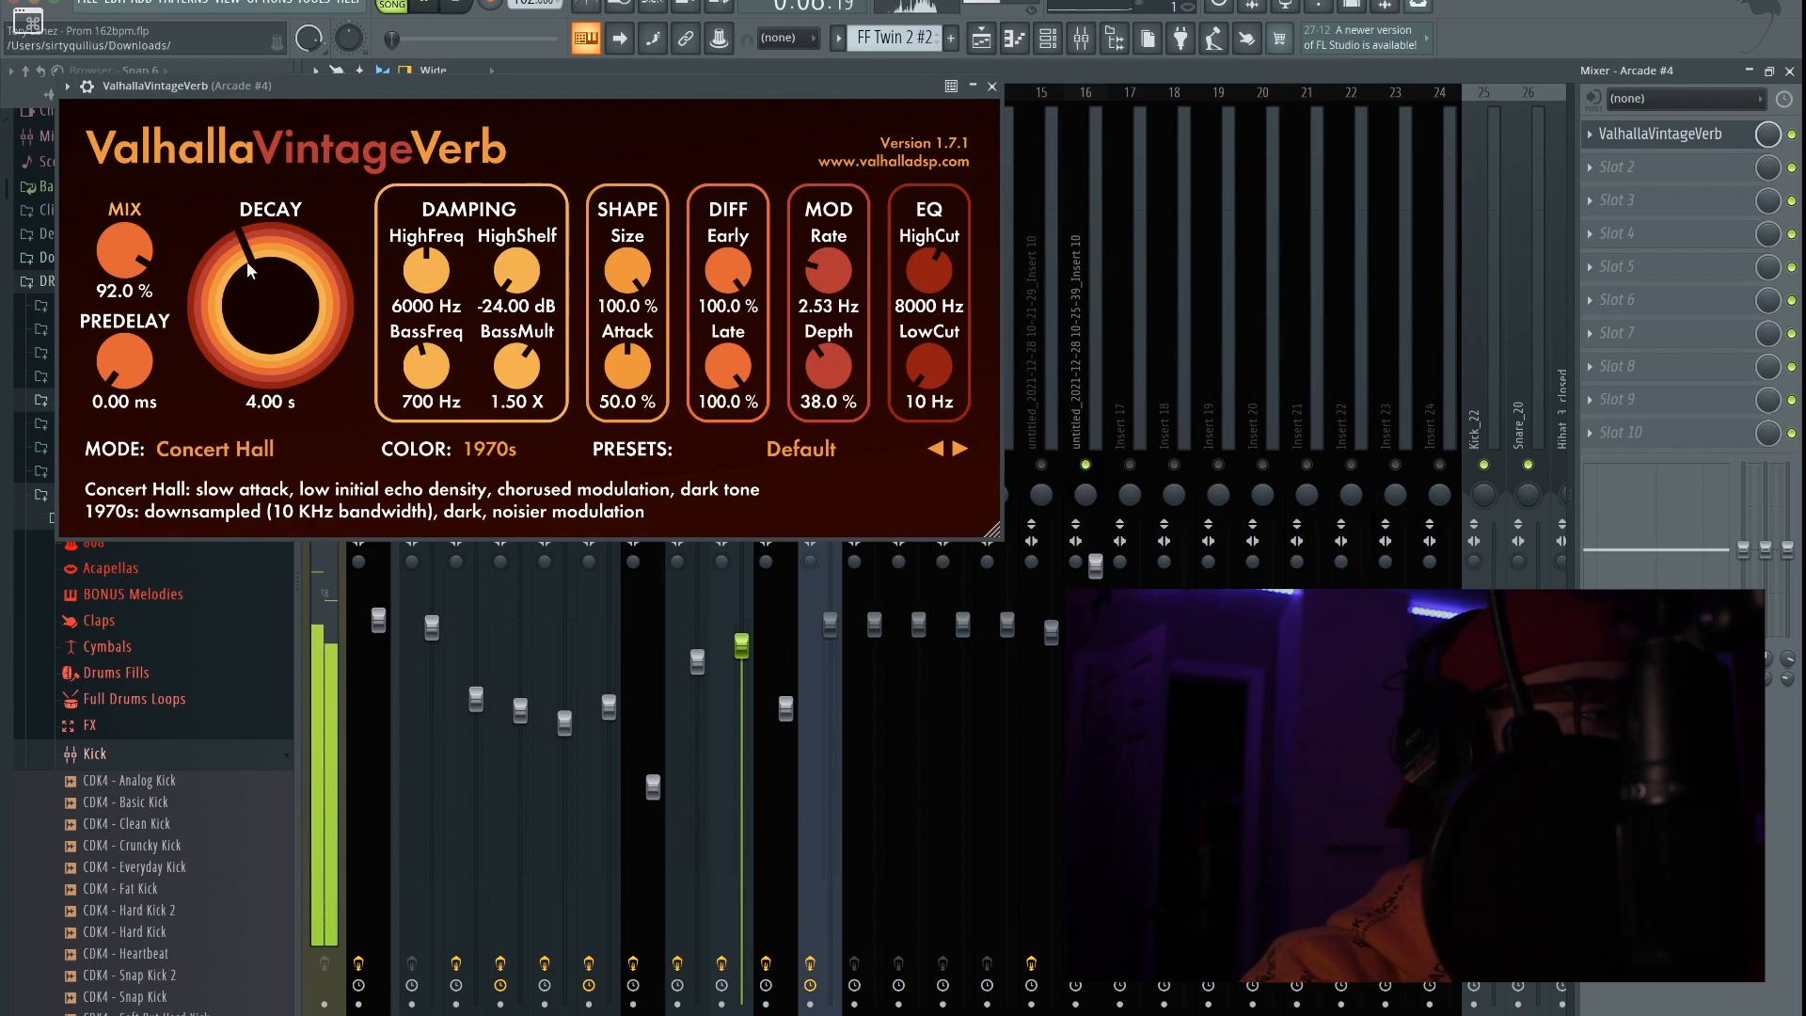
click(991, 85)
Step: Stop playback and check which preset the Arcade #4 instrument uses
key(space)
key(F6)
click(587, 653)
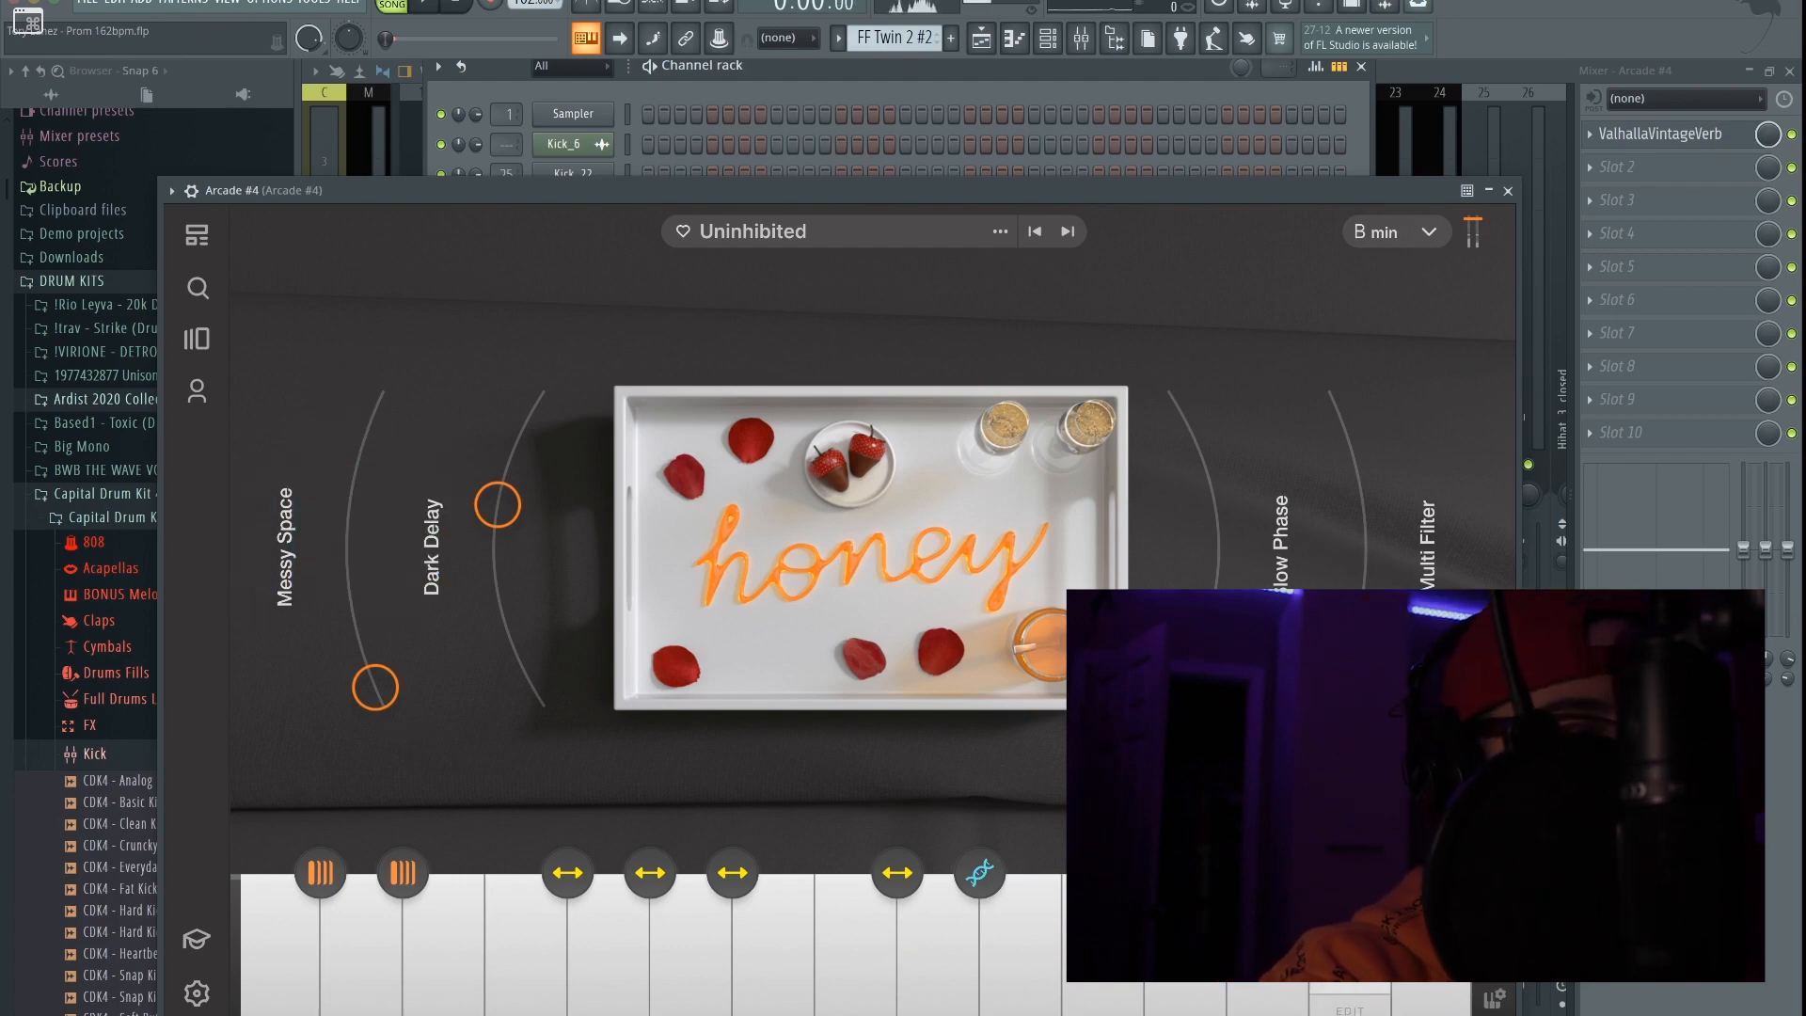
click(1508, 190)
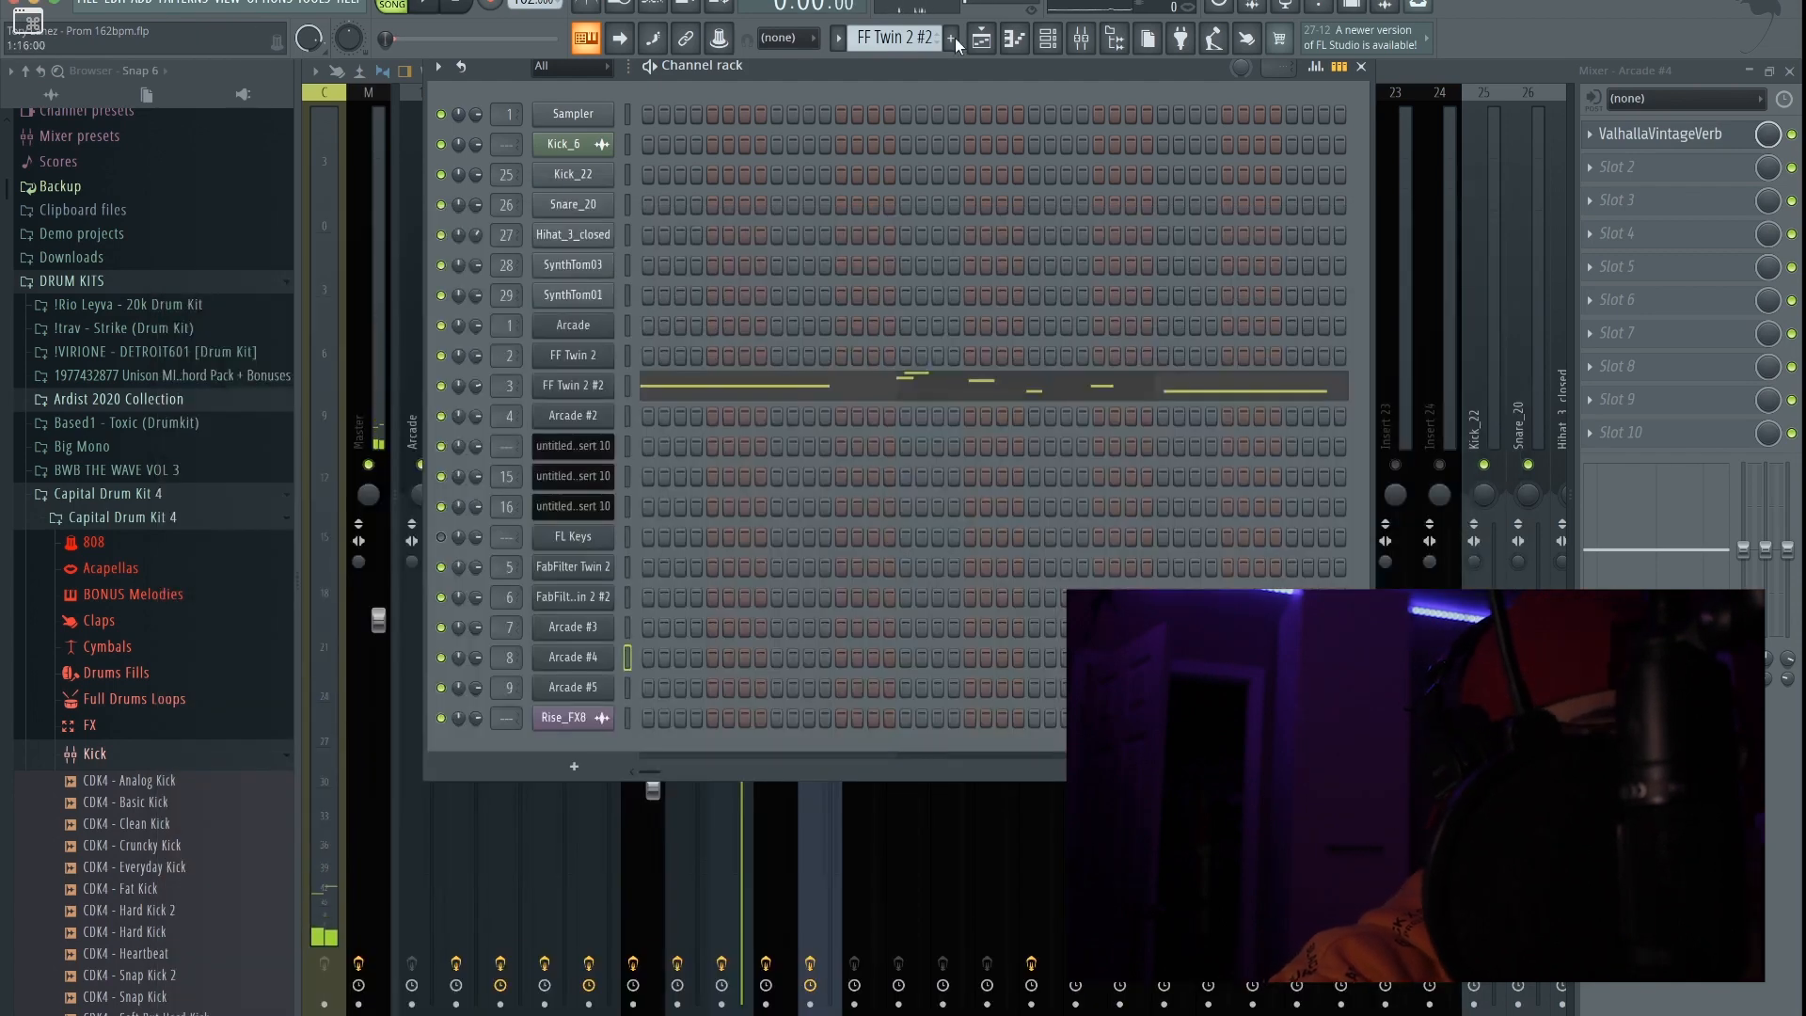
Step: Solo track 14 to hear Arcade #5 and inspect the ValhallaVintageVerb settings on the Insert 9 mixer track
key(F5)
key(space)
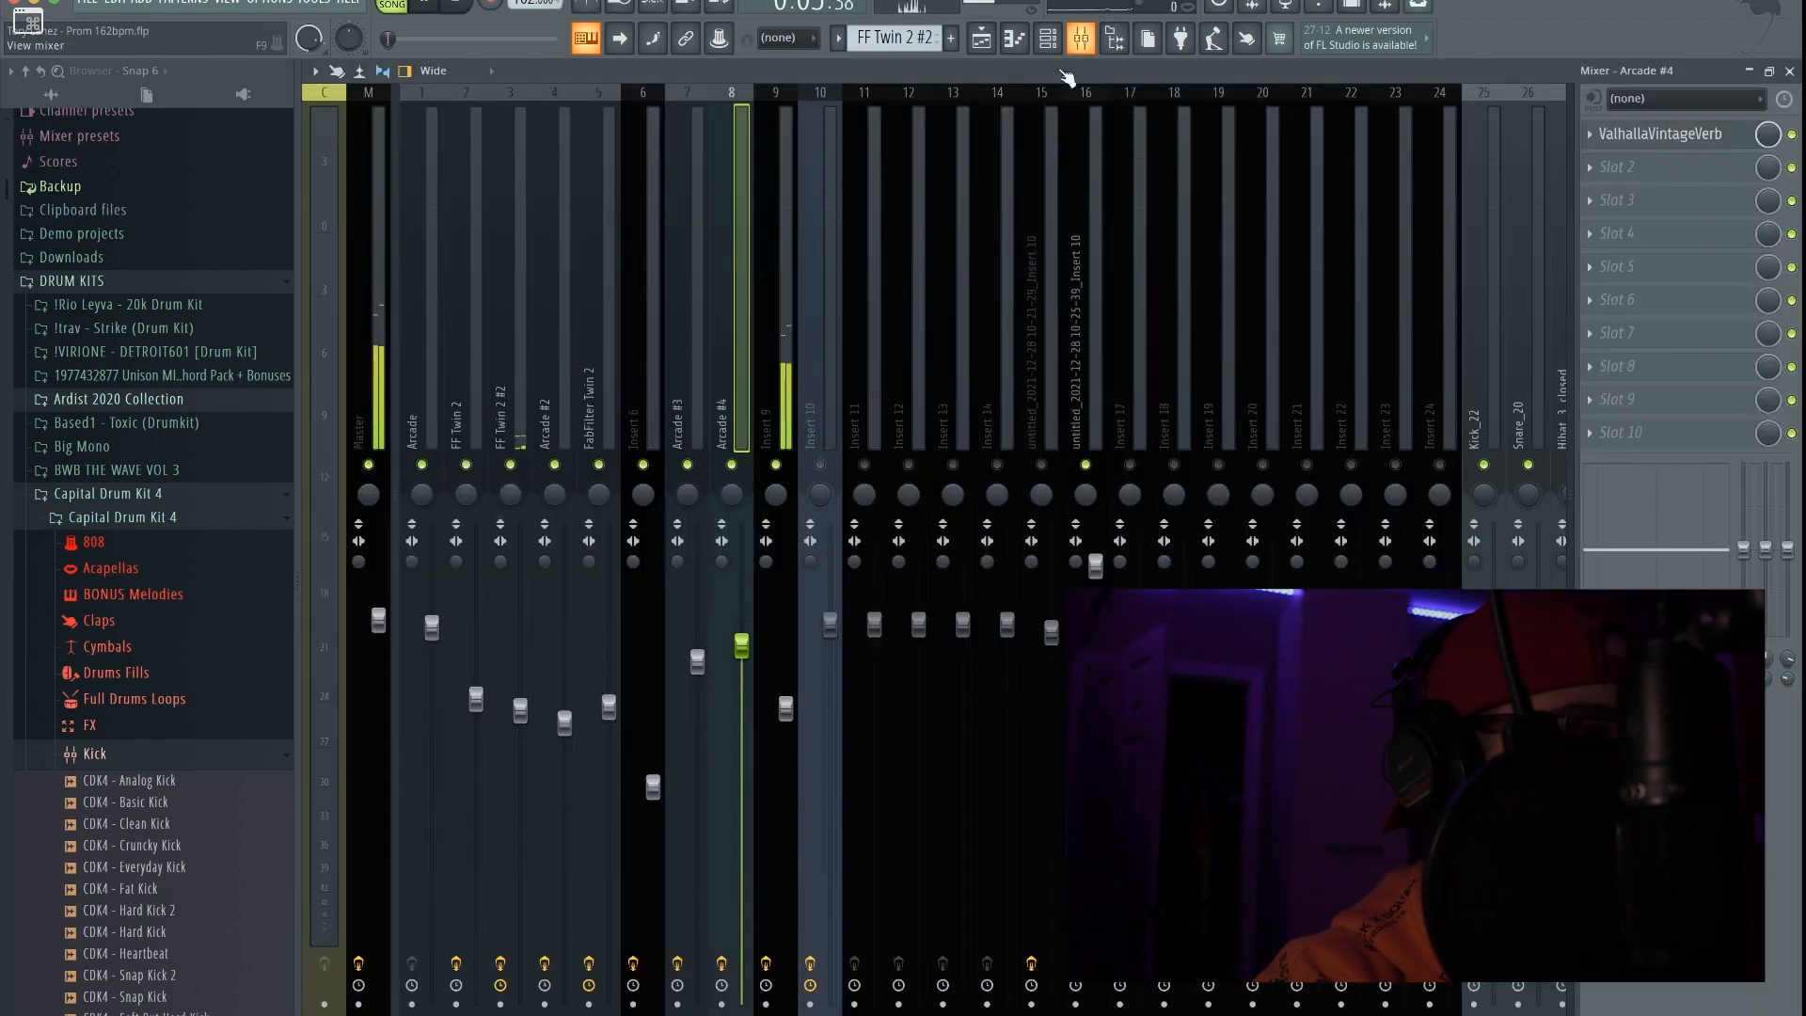
click(1084, 46)
click(779, 377)
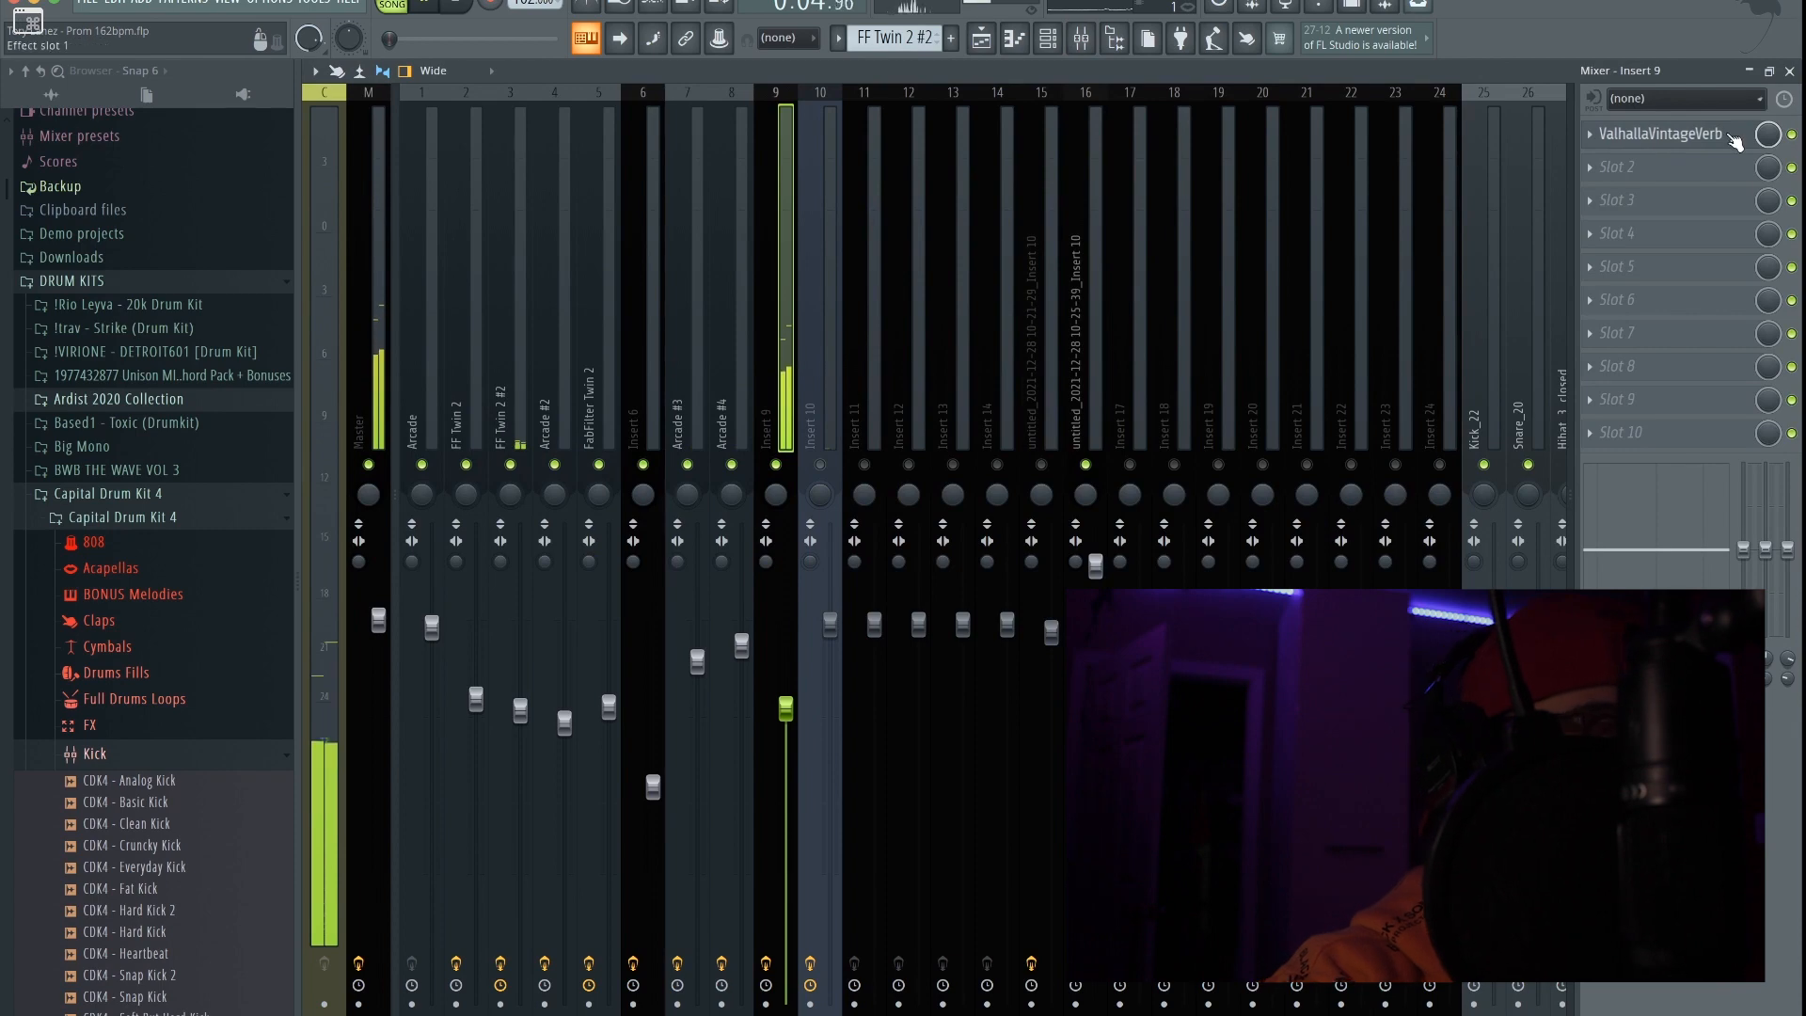
click(1661, 134)
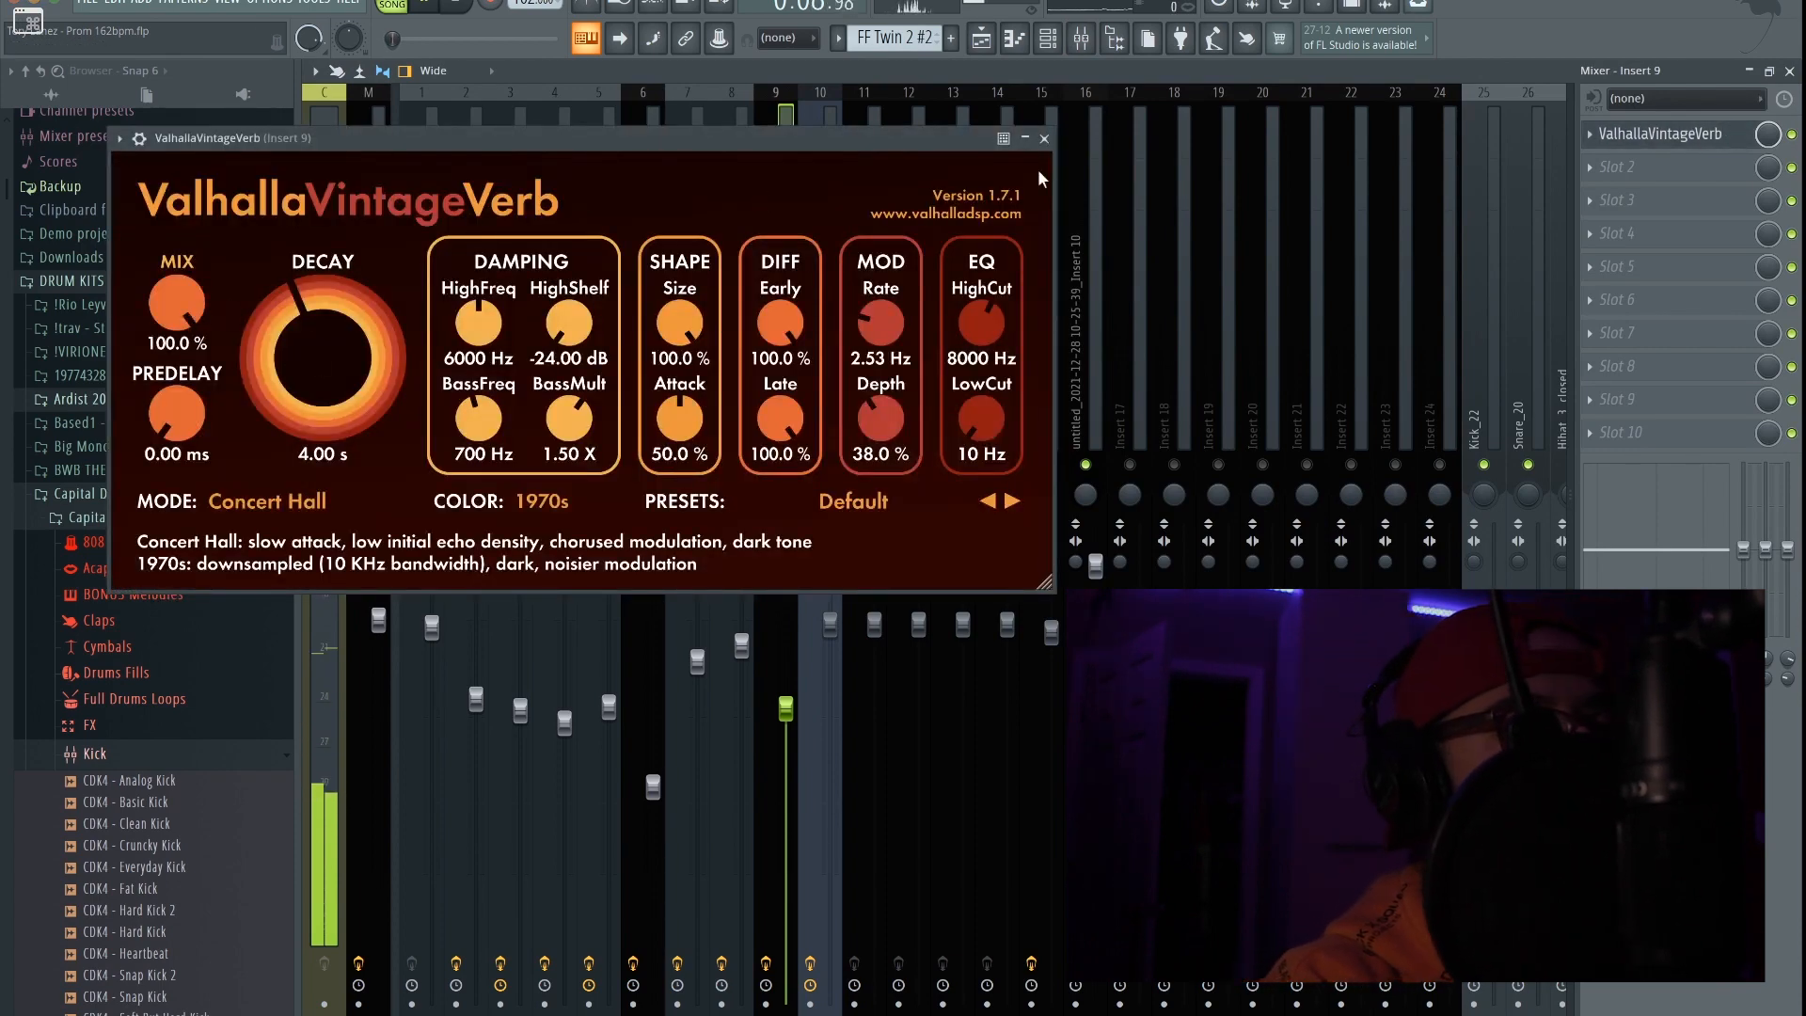
click(1044, 139)
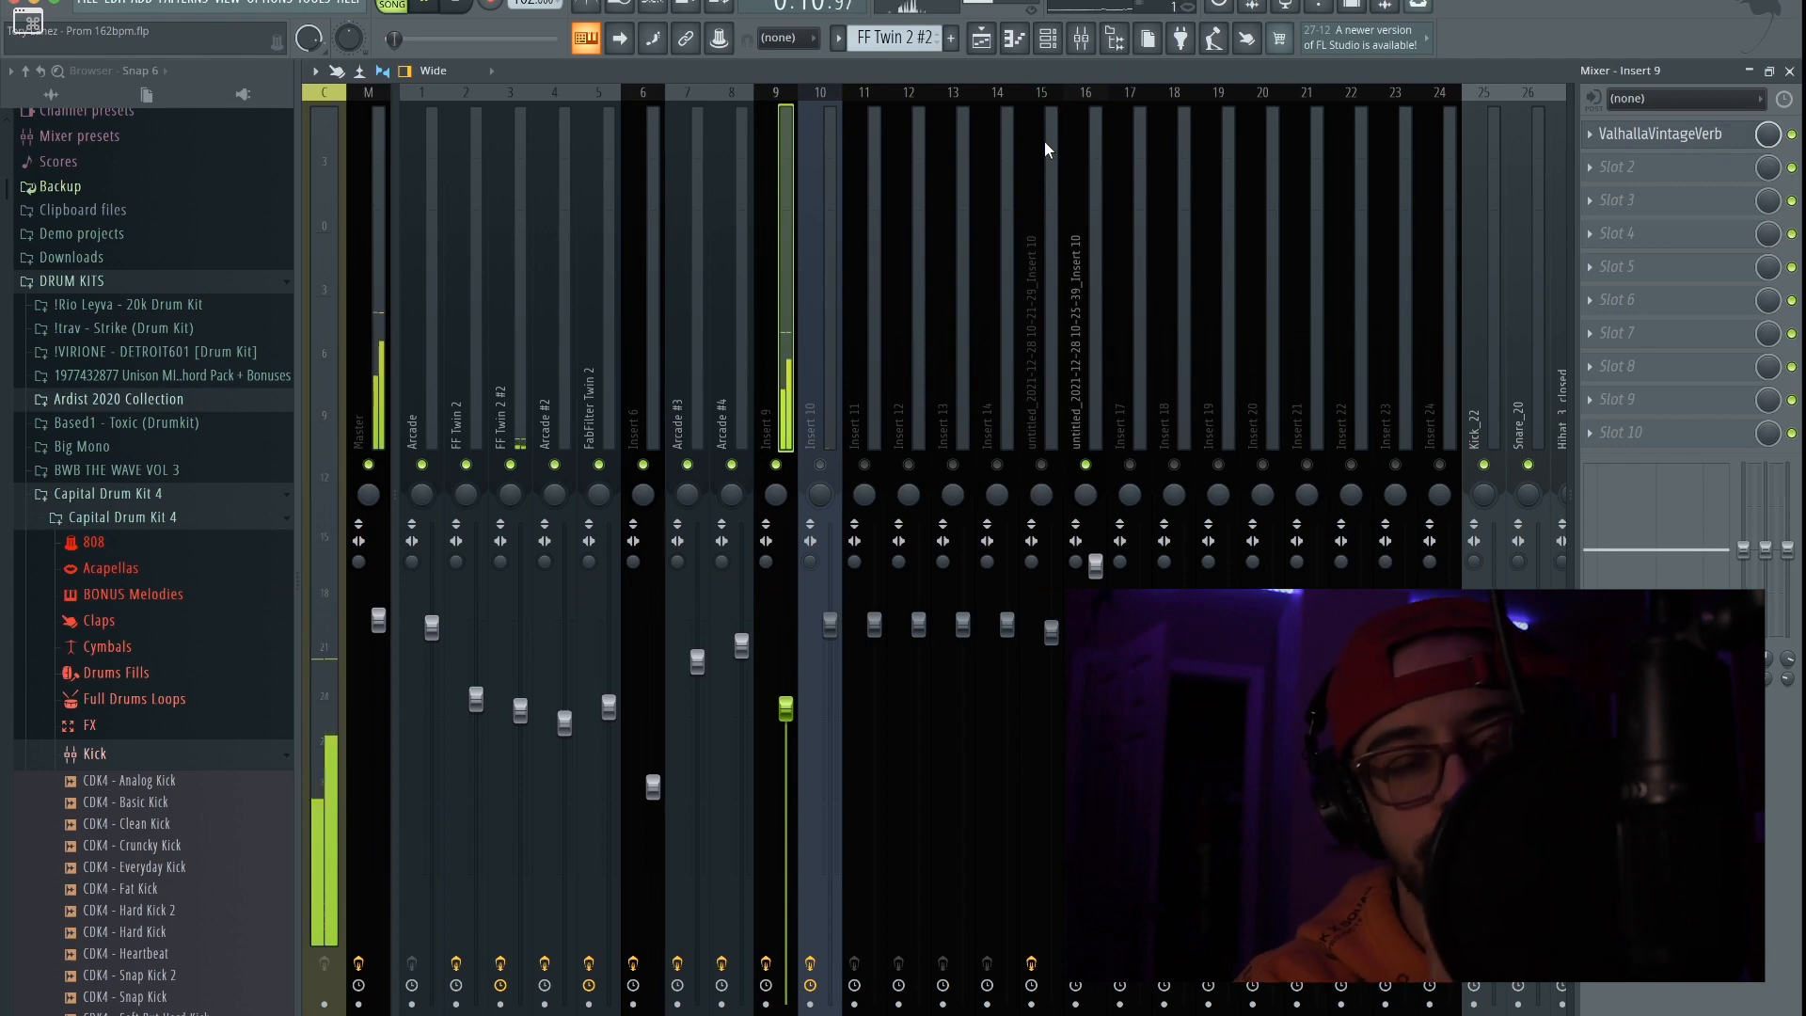
key(F5)
key(space)
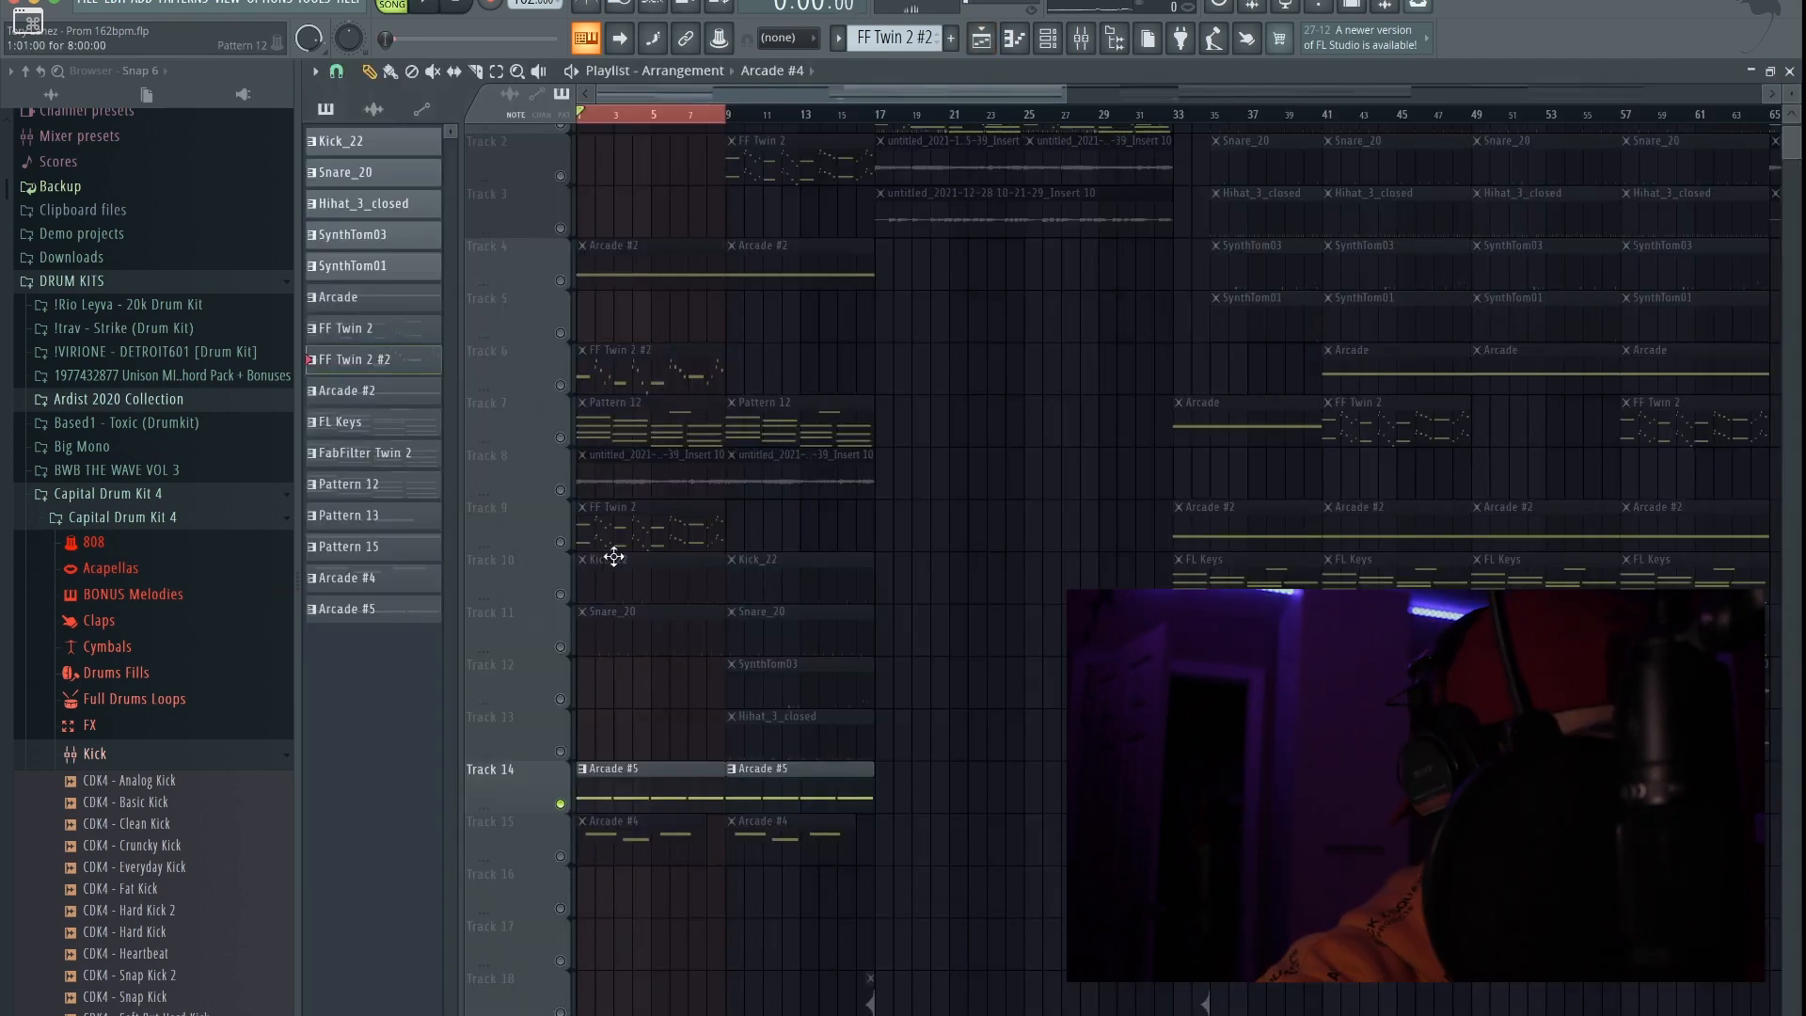
Step: Place the FabFilter Twin 2 pattern at bar 1 of track 5 and play that track soloed
click(562, 544)
click(561, 856)
scroll(579, 611, up, 1)
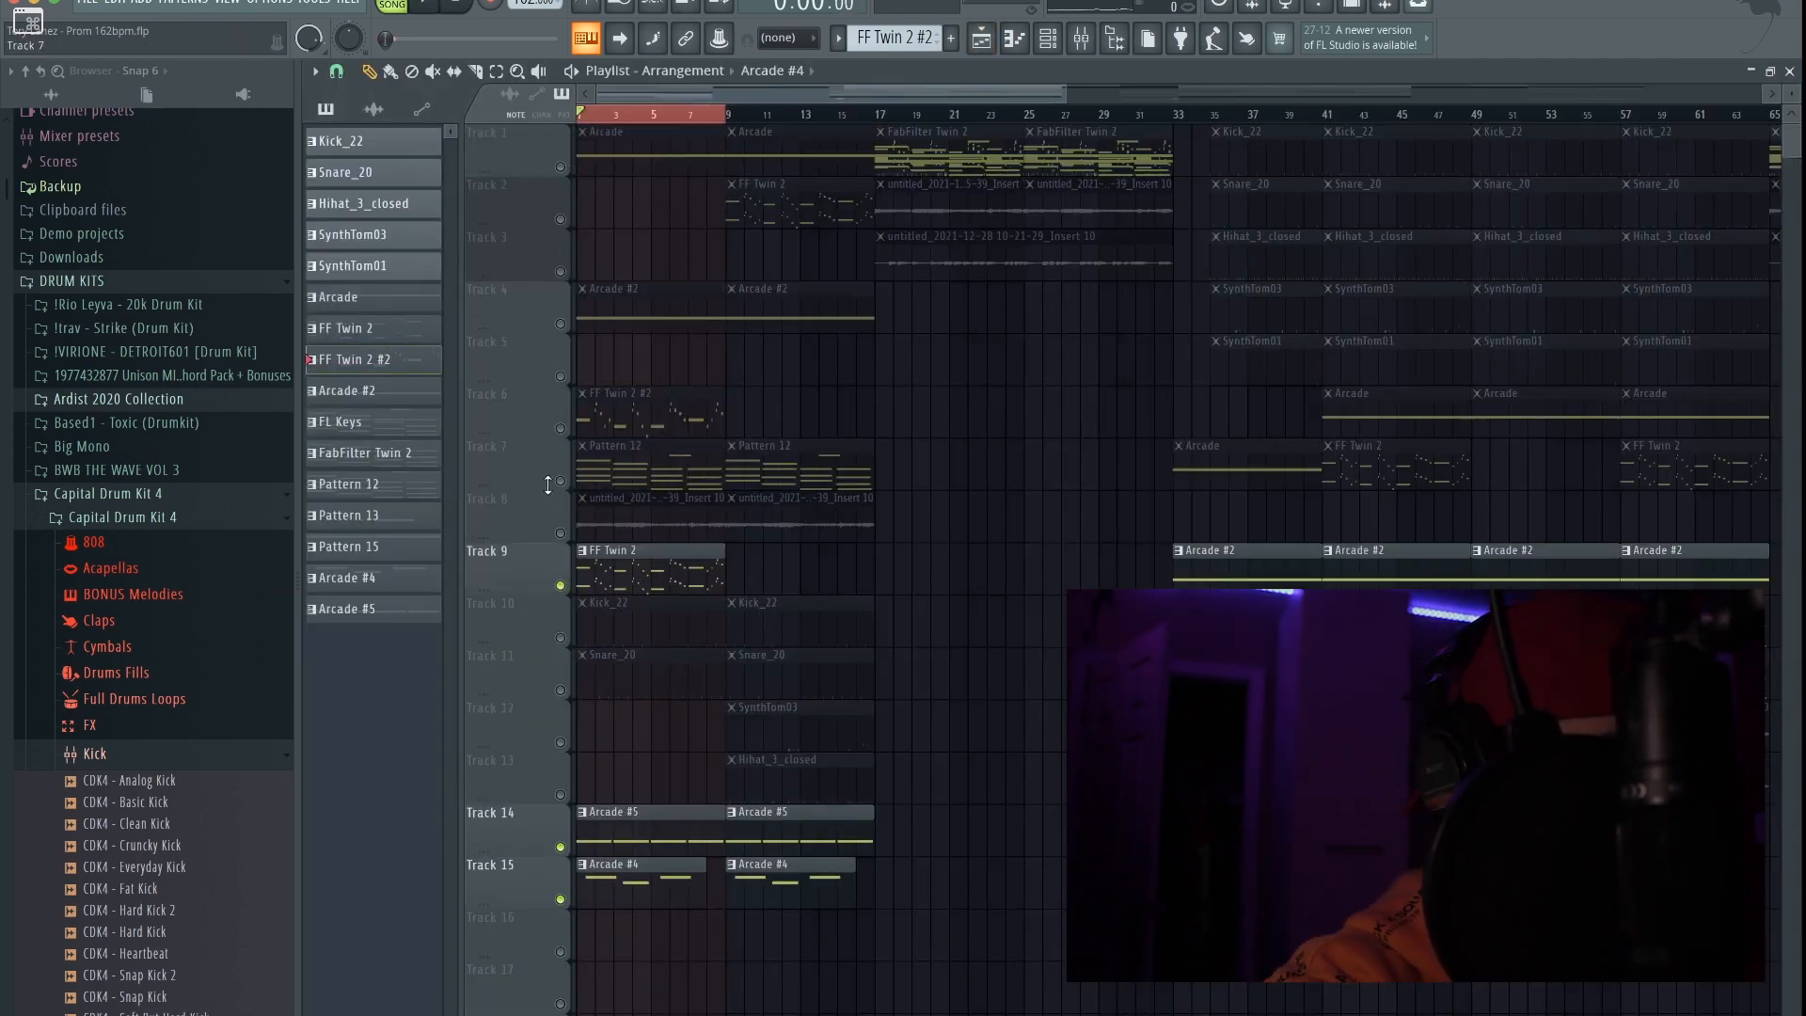
click(1246, 673)
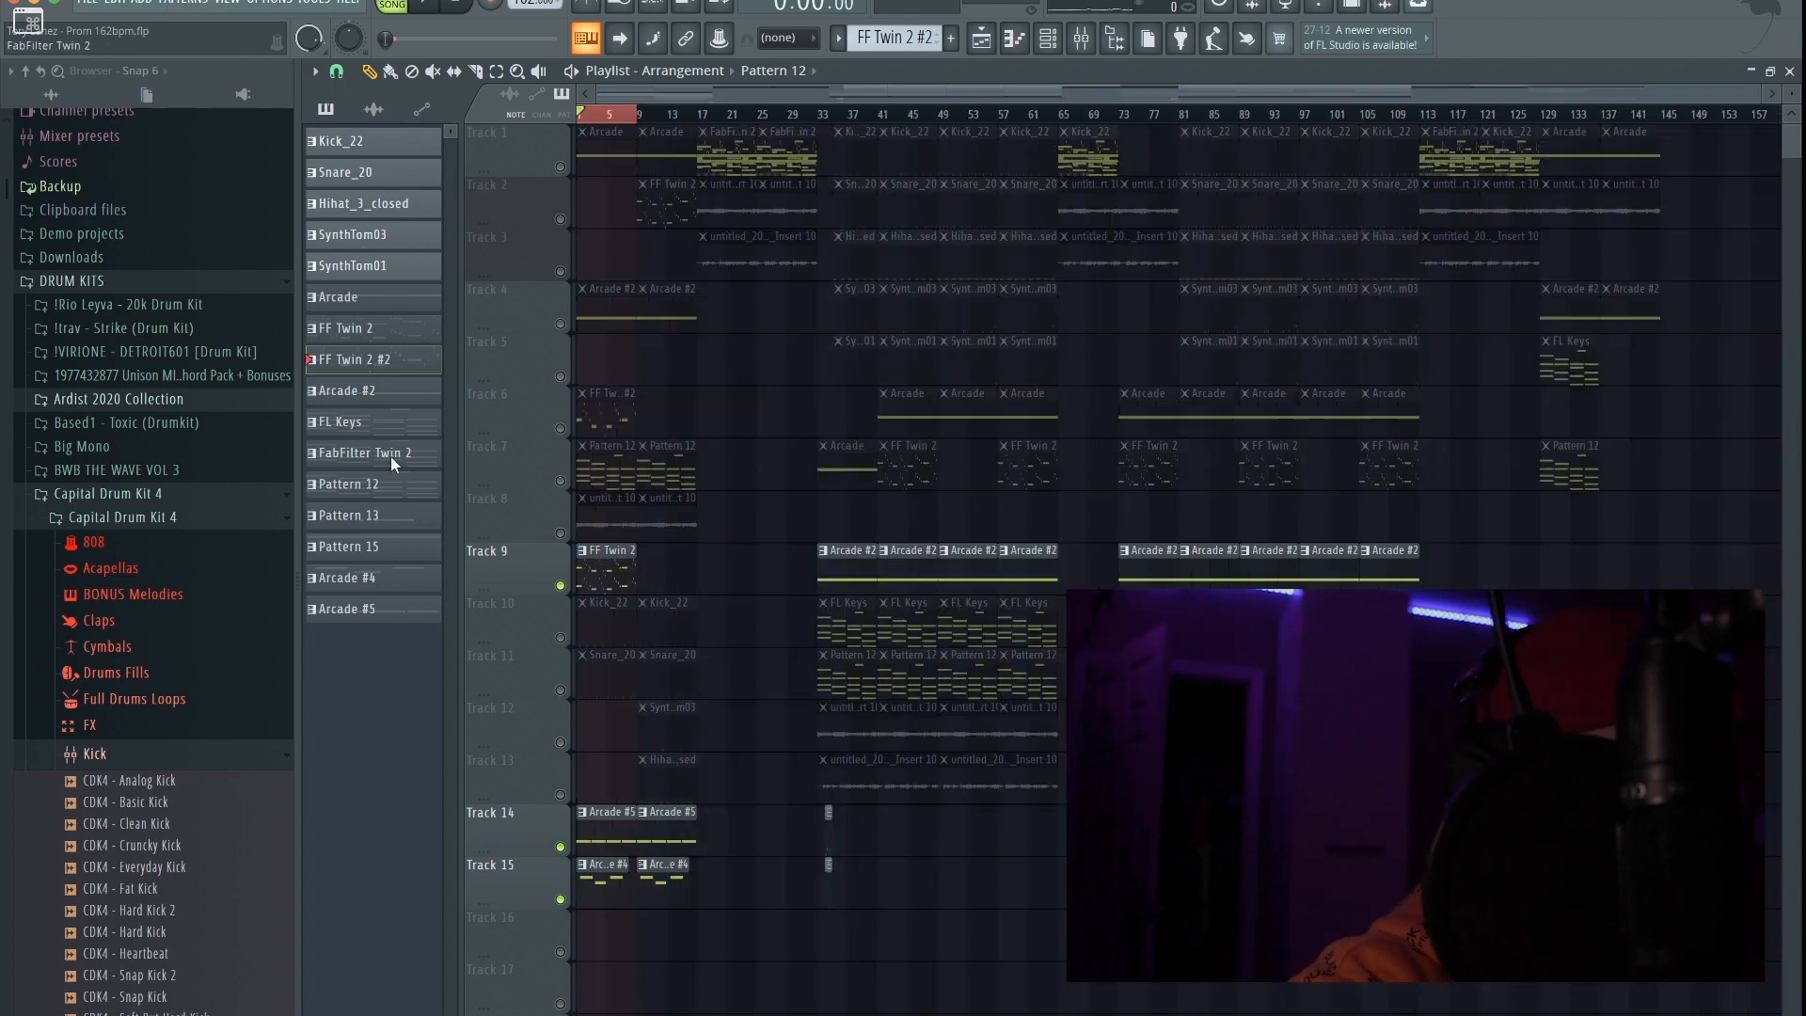
drag(402, 457, 544, 358)
ctrl+scroll(544, 358, up, 4)
key(space)
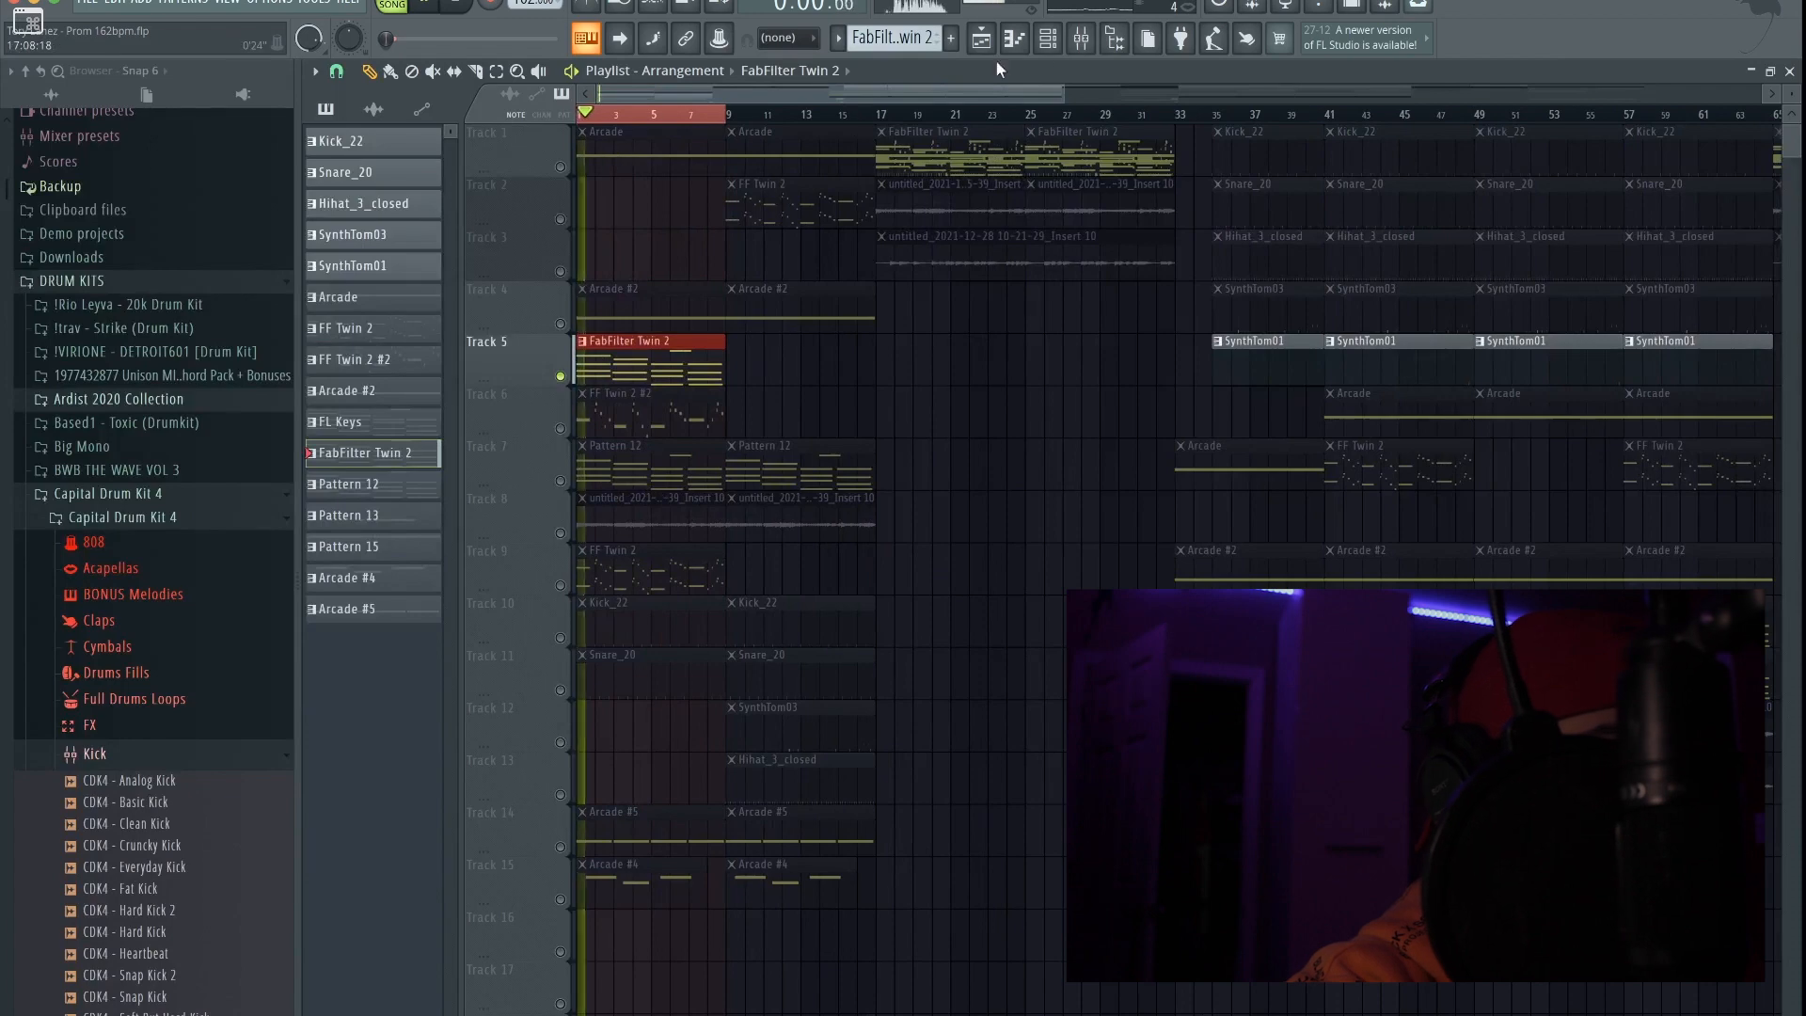
Step: Stop playback and look up the FabFilter Twin 2 channel in the channel rack
key(space)
click(1046, 39)
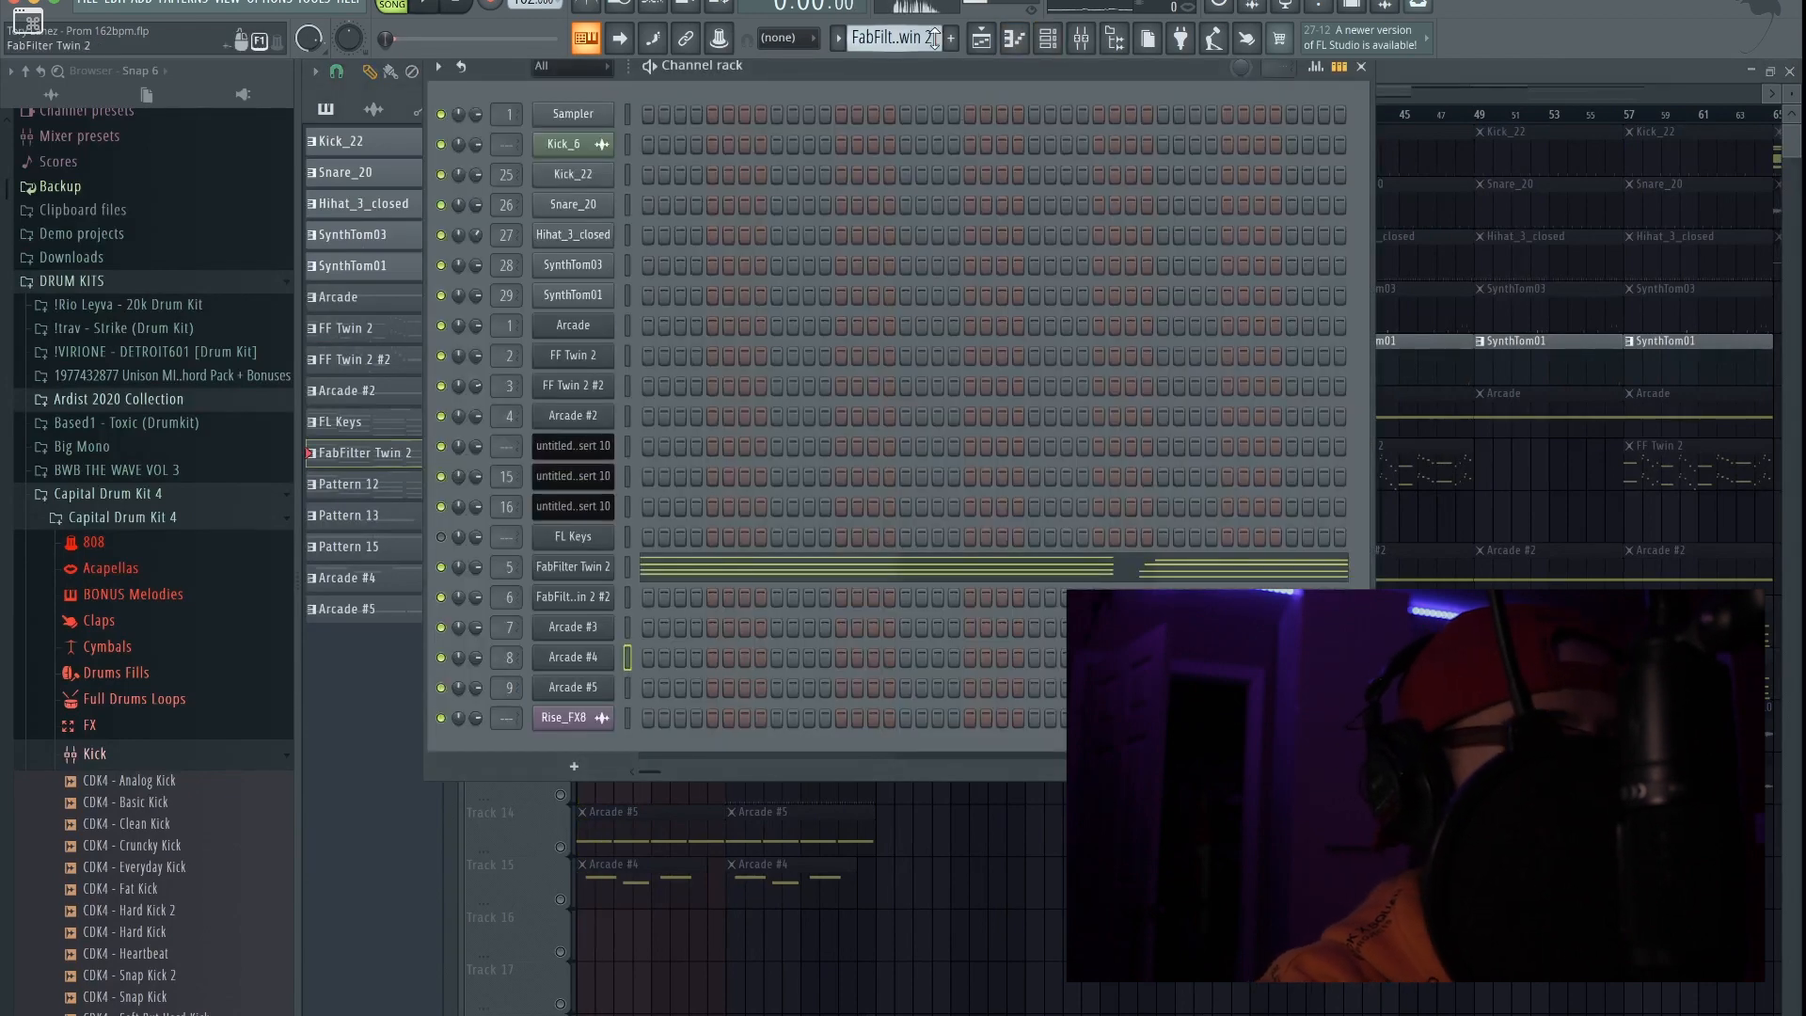
scroll(918, 38, up, 2)
scroll(917, 39, down, 2)
click(981, 38)
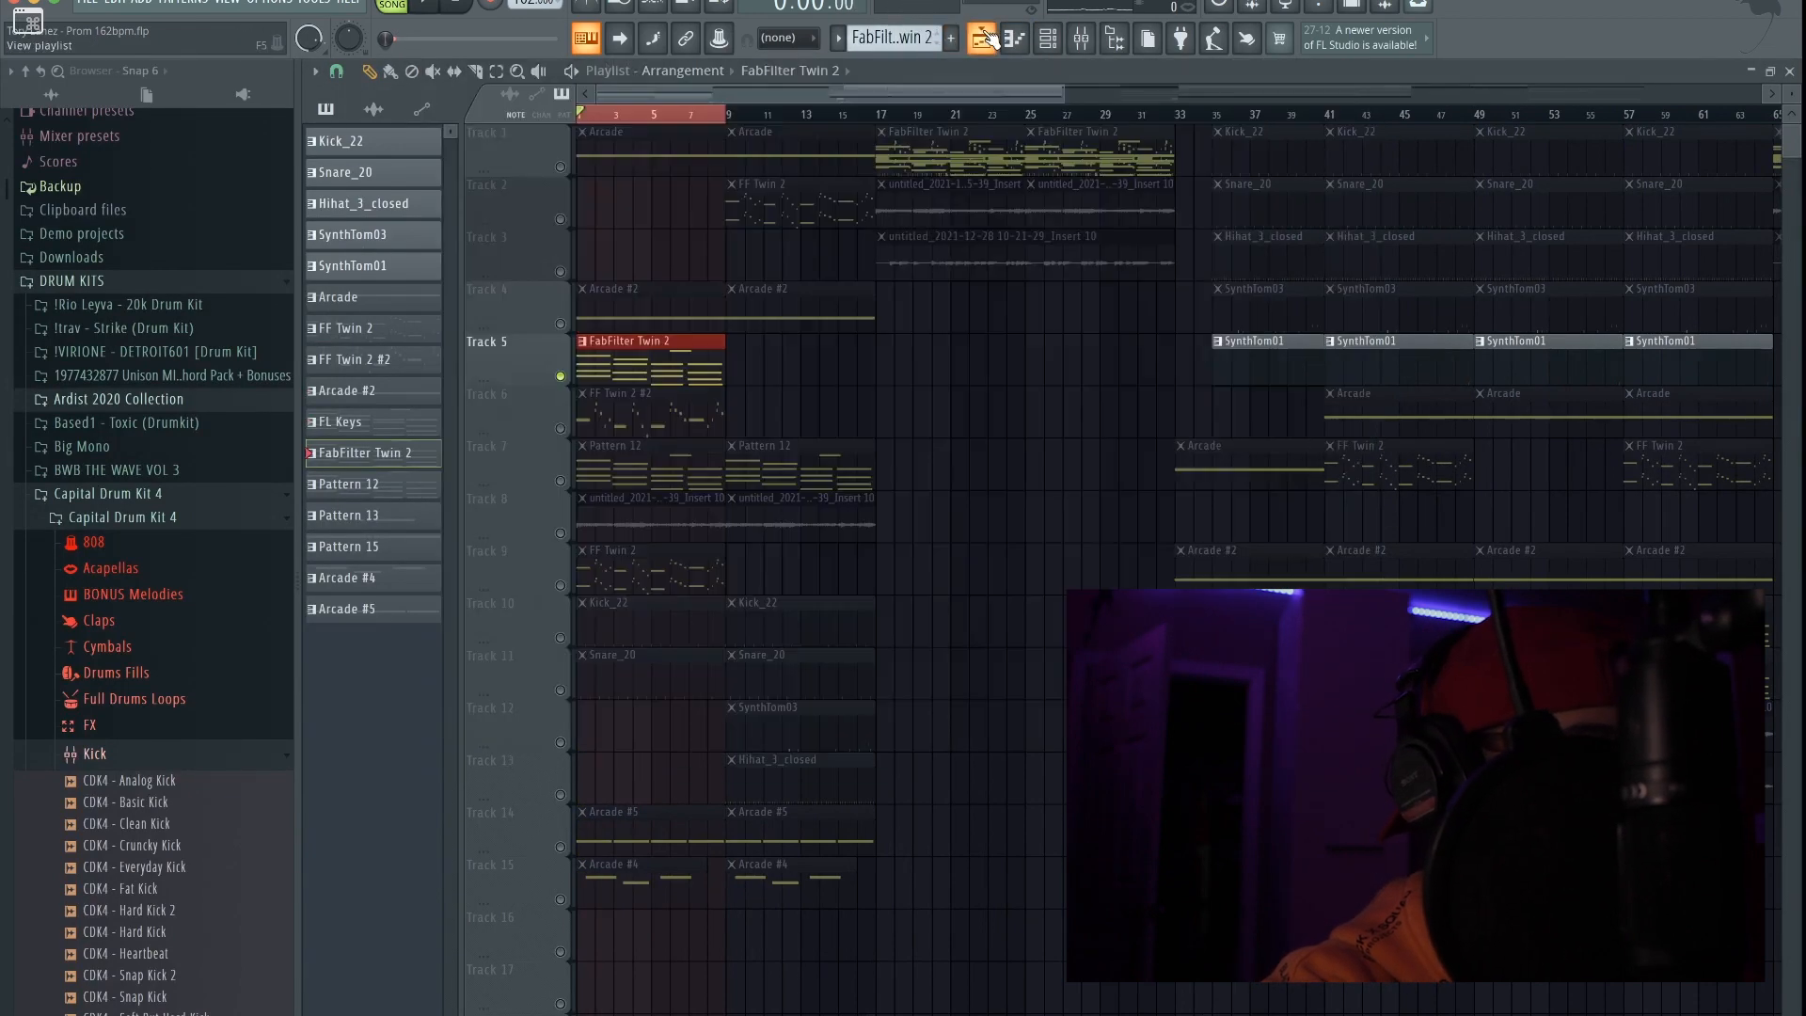
Step: Solo track 5 and listen to the FabFilter Twin 2 chord notes in the piano roll
right_click(560, 481)
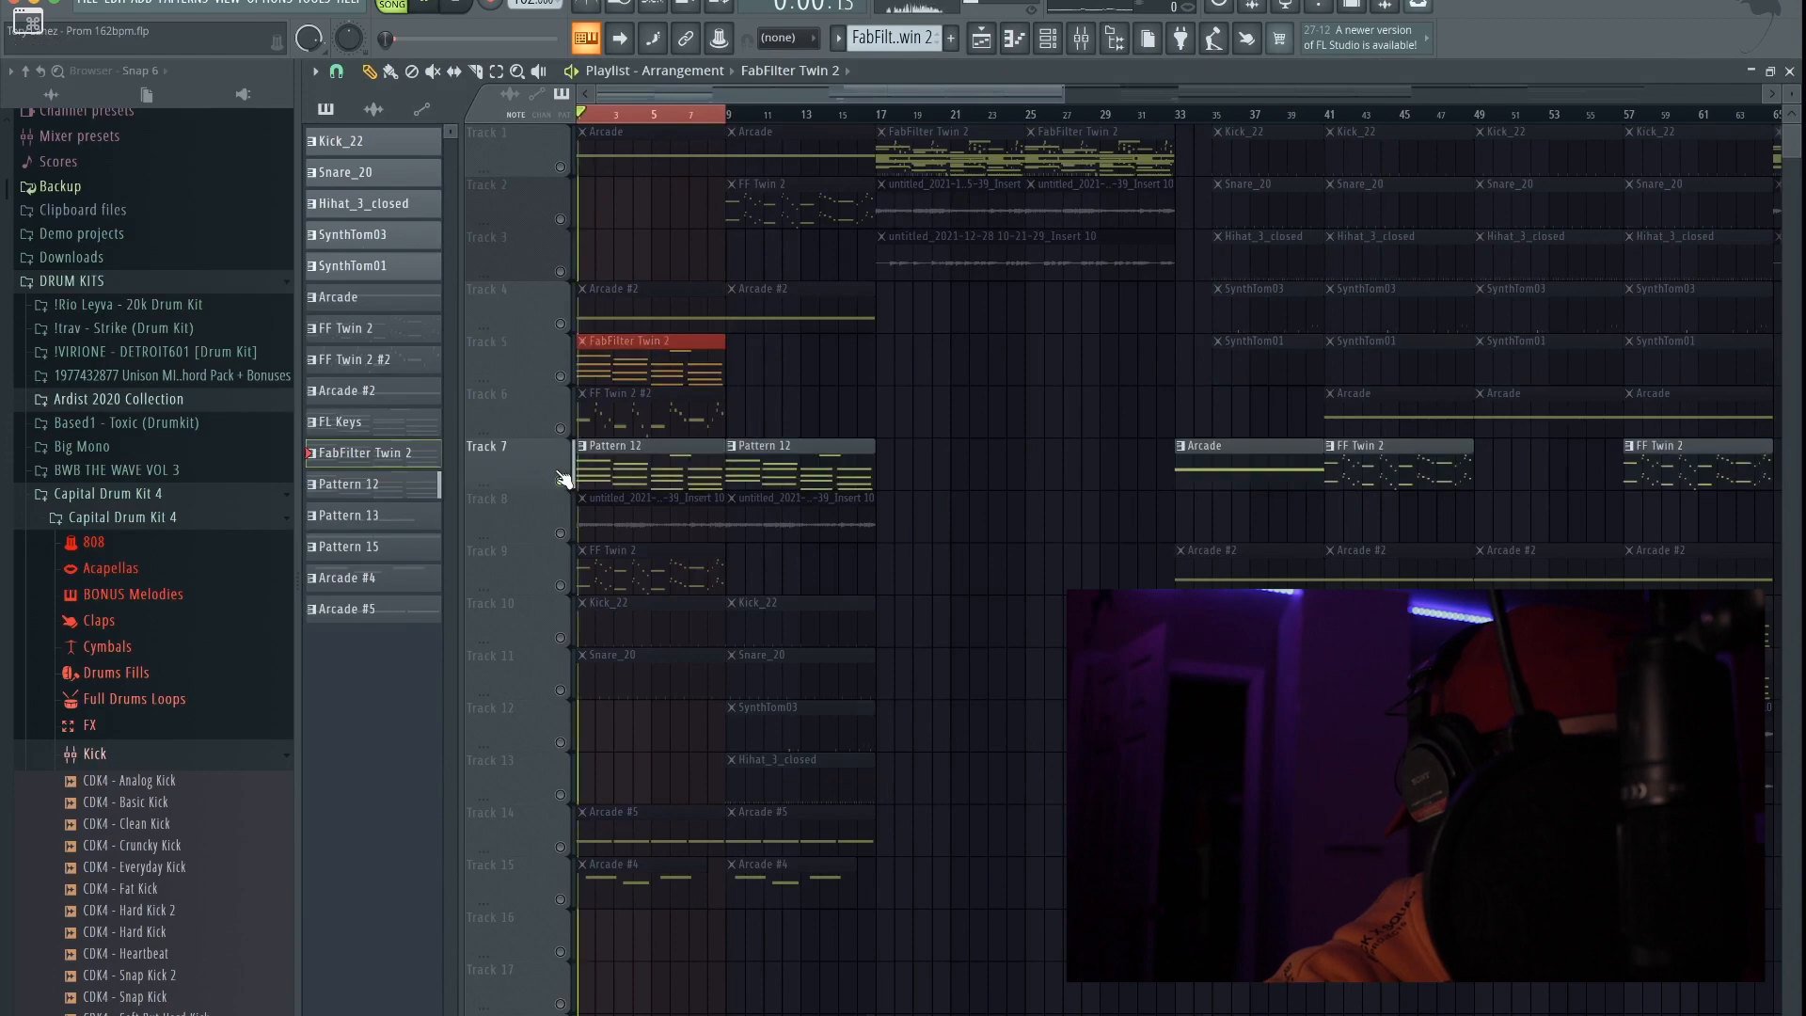
right_click(560, 376)
double_click(649, 346)
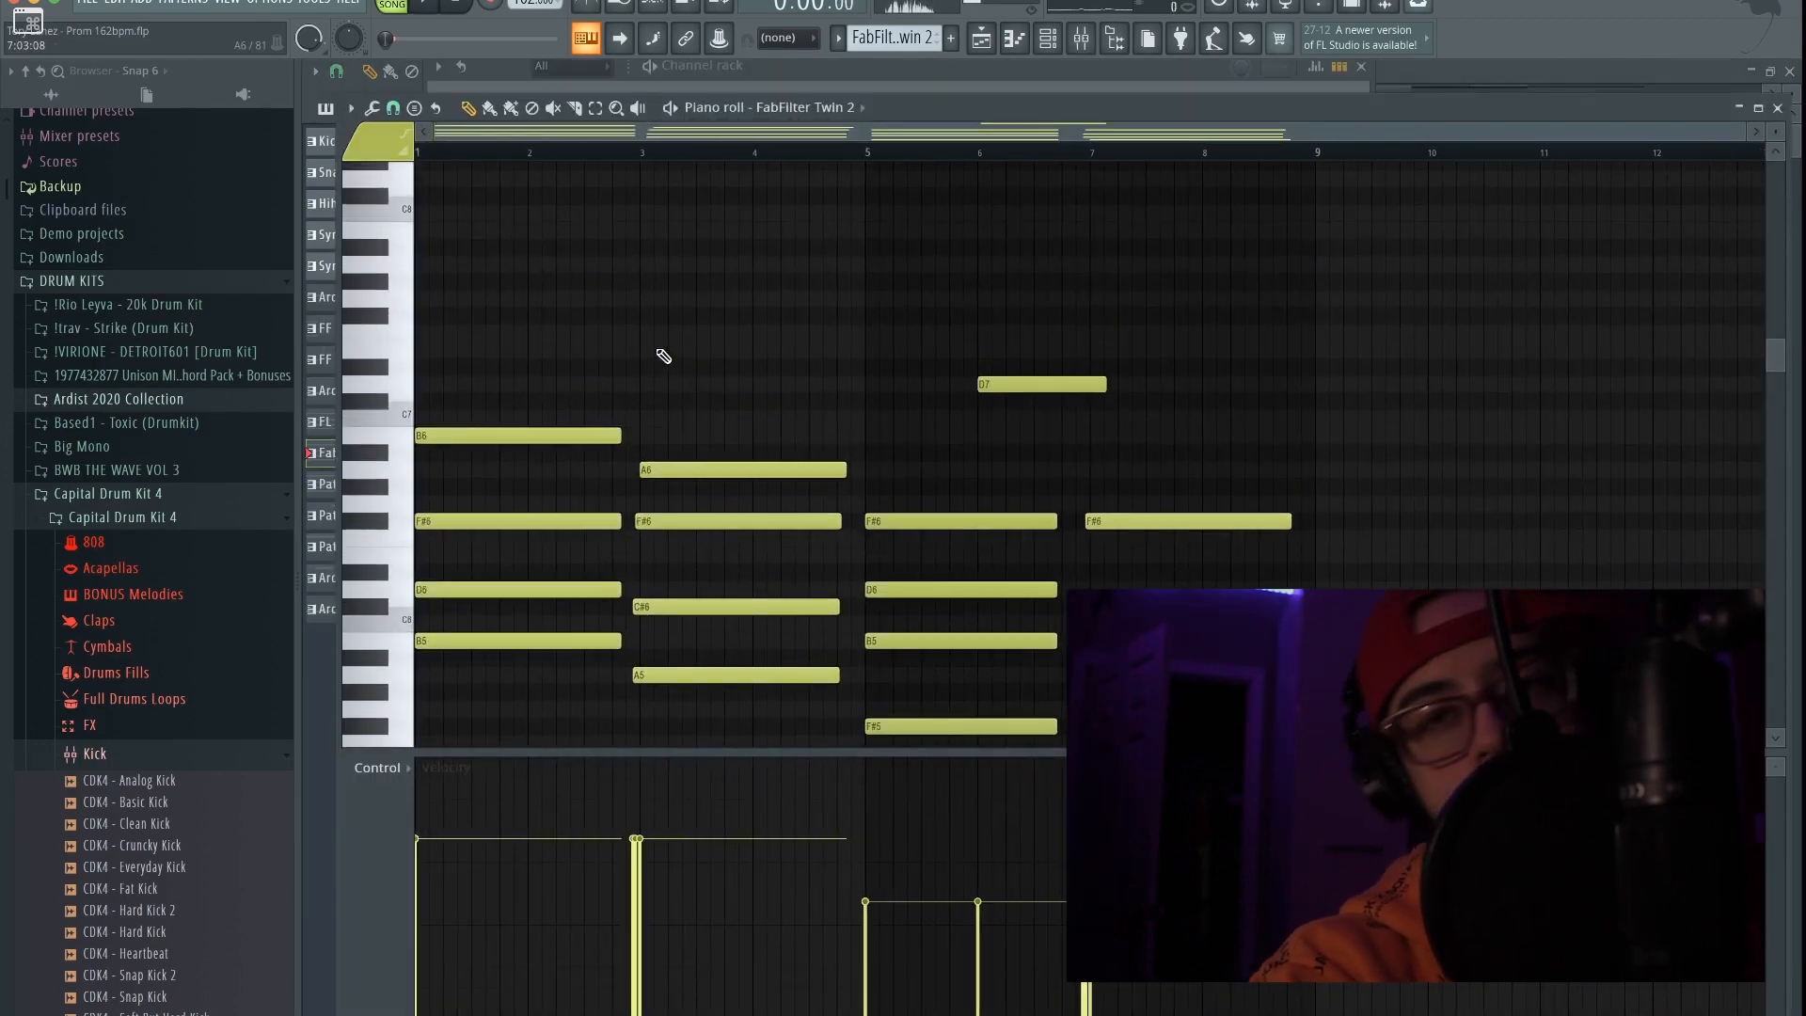
key(space)
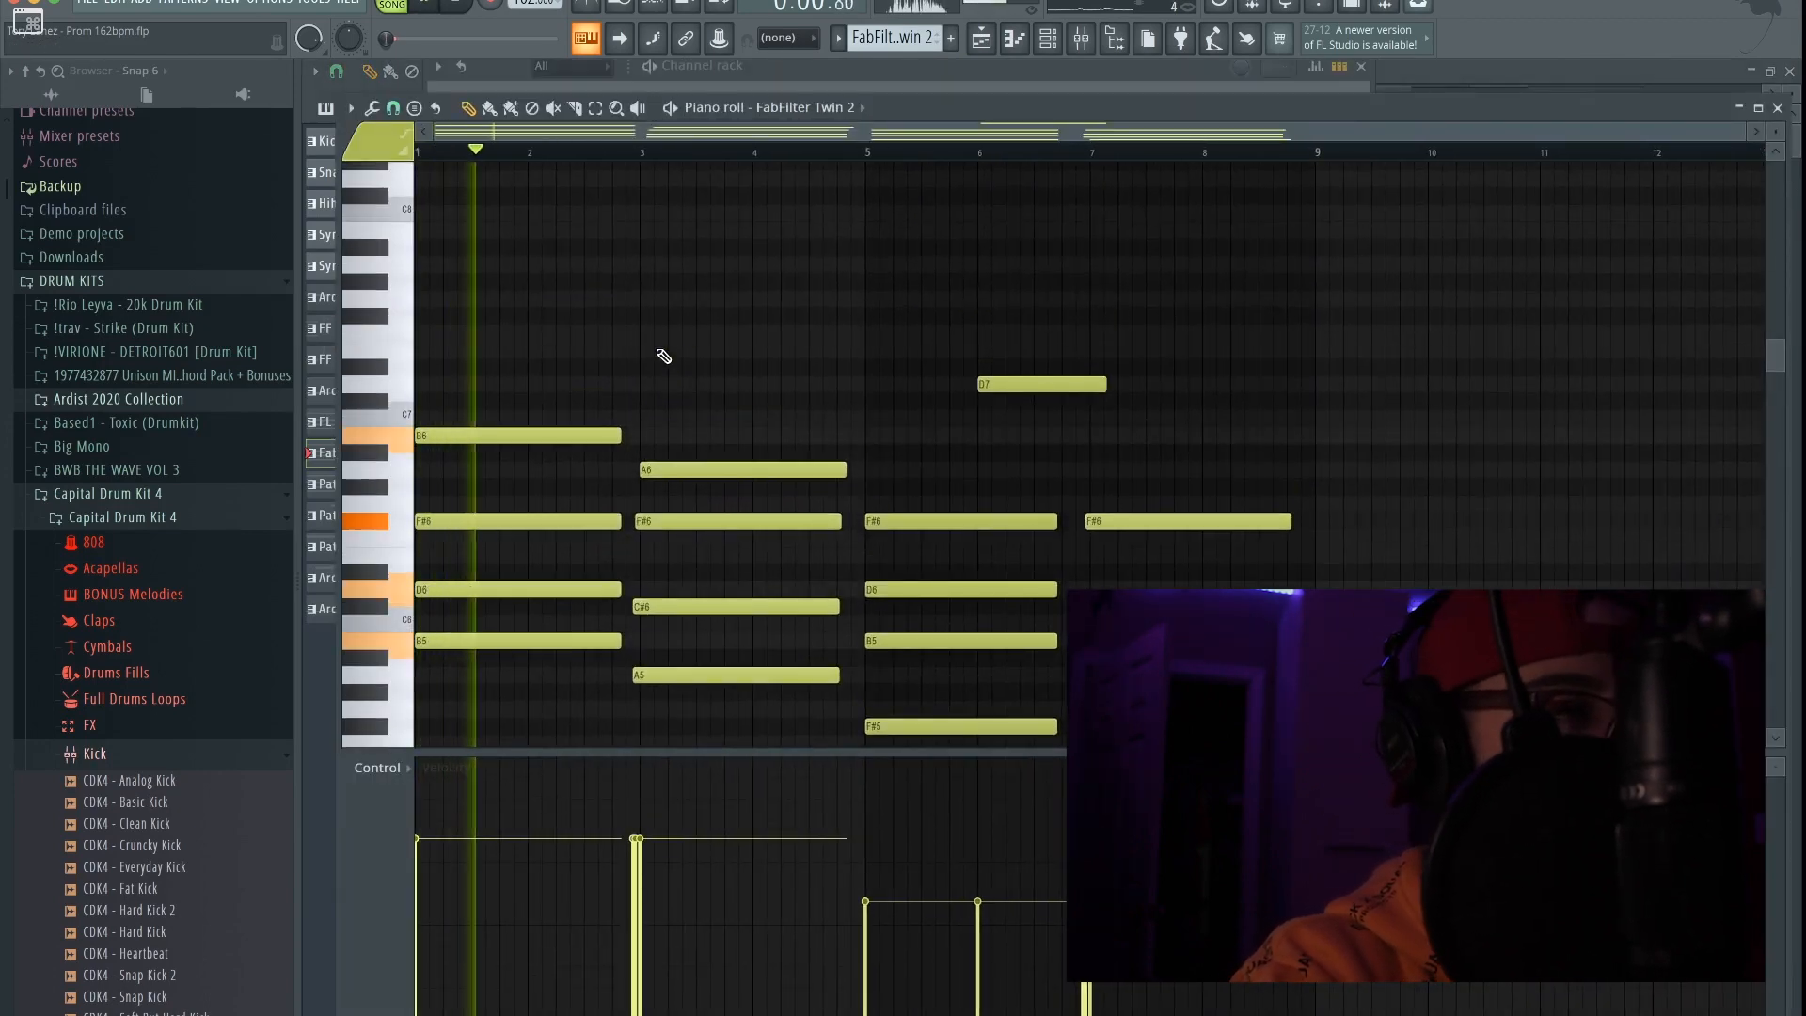
key(space)
click(985, 43)
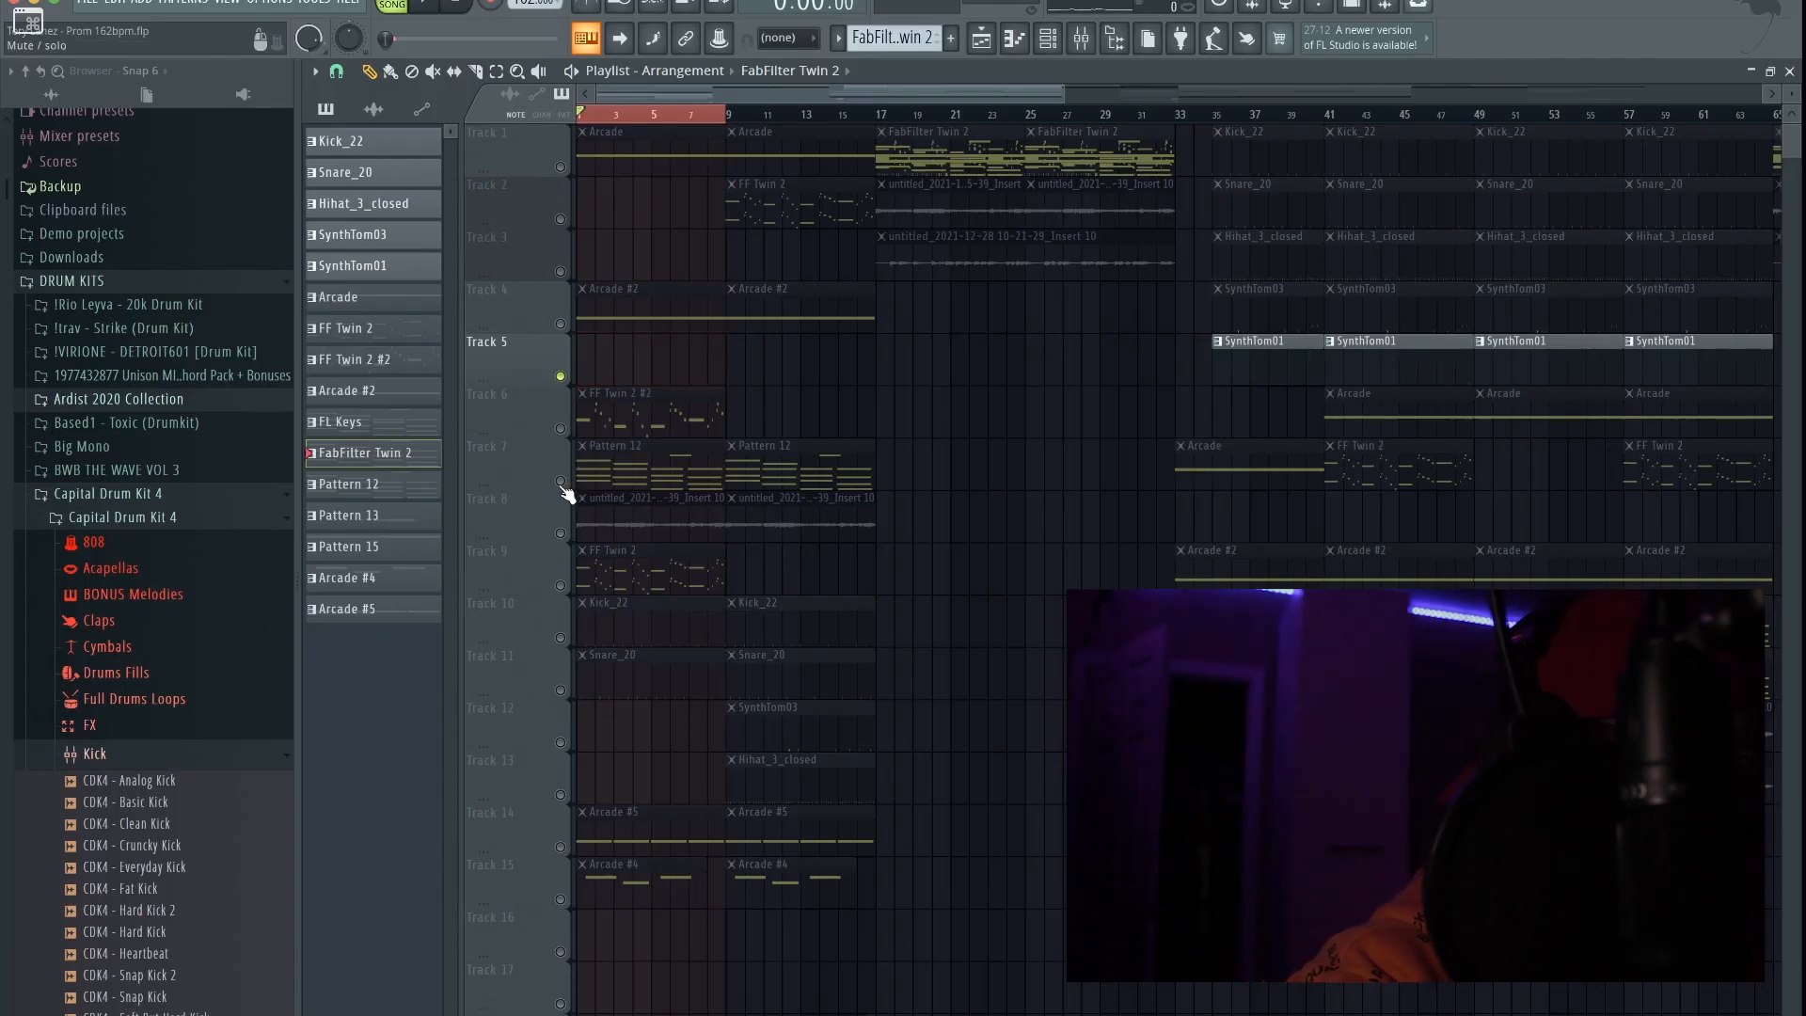
Step: Enable melody tracks 1, 4, 6, 7, 8, 9, 14 and 15 together and play the arrangement
click(561, 482)
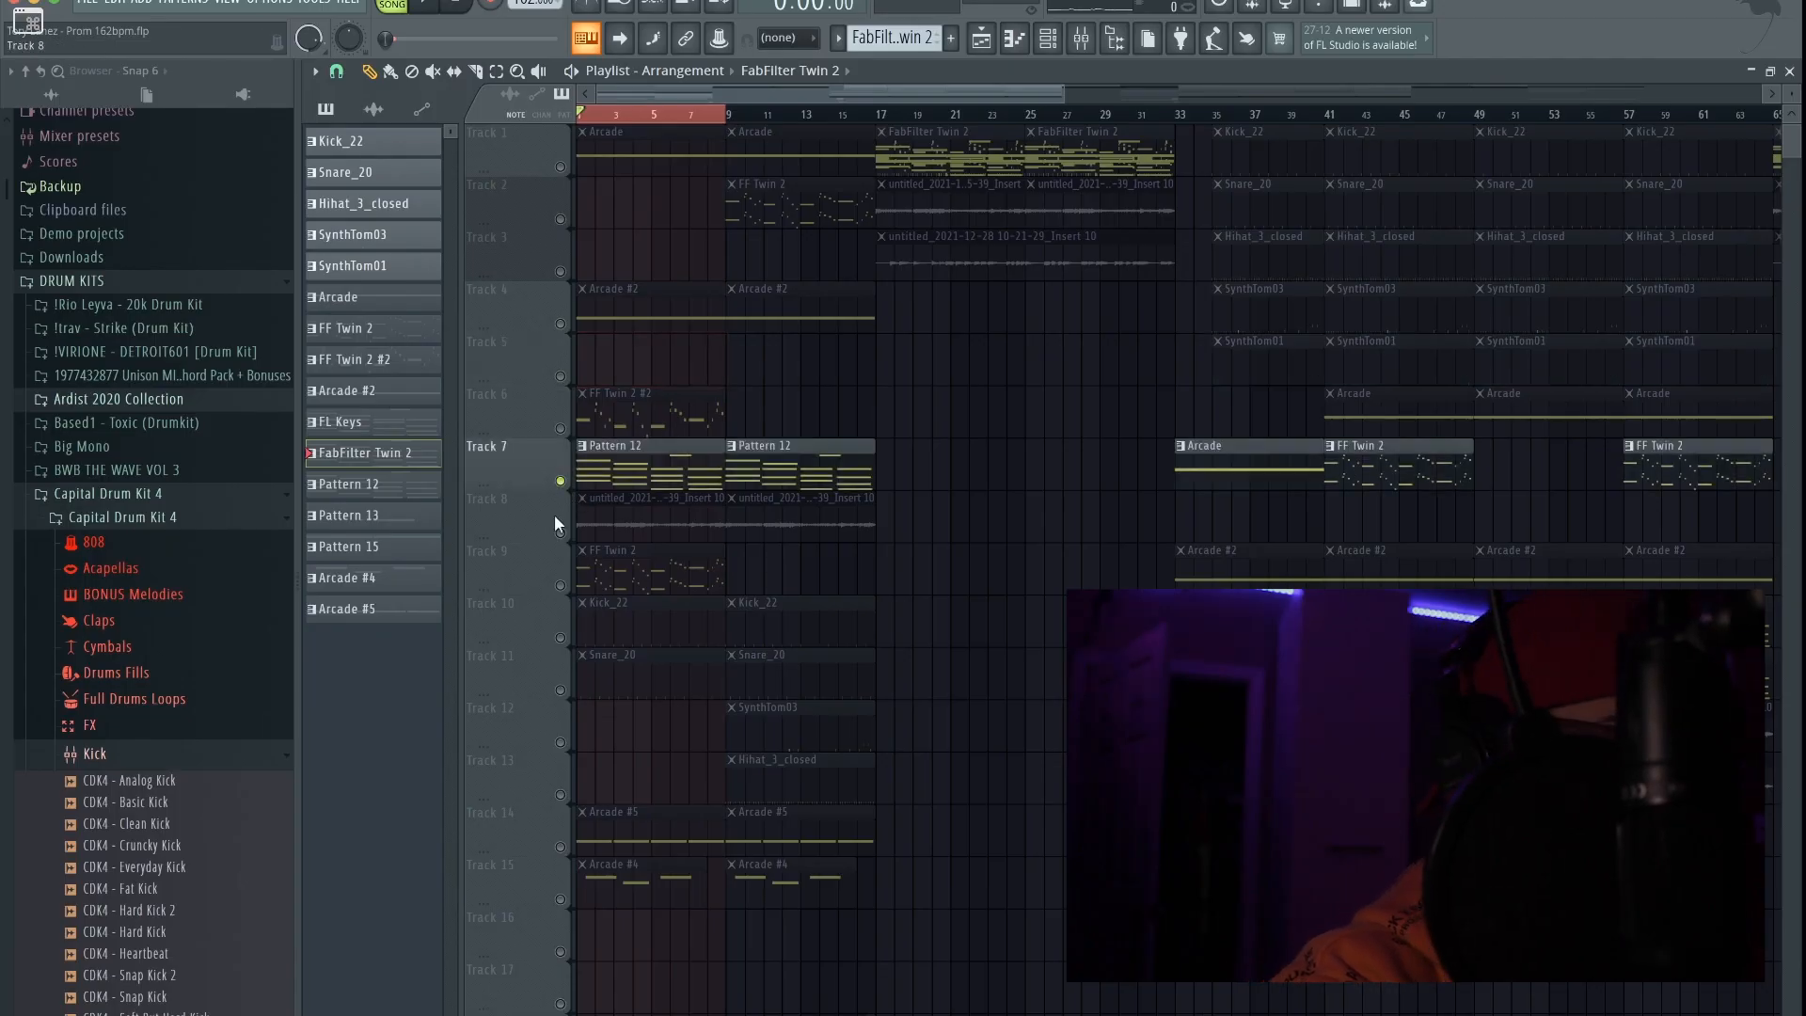
click(562, 585)
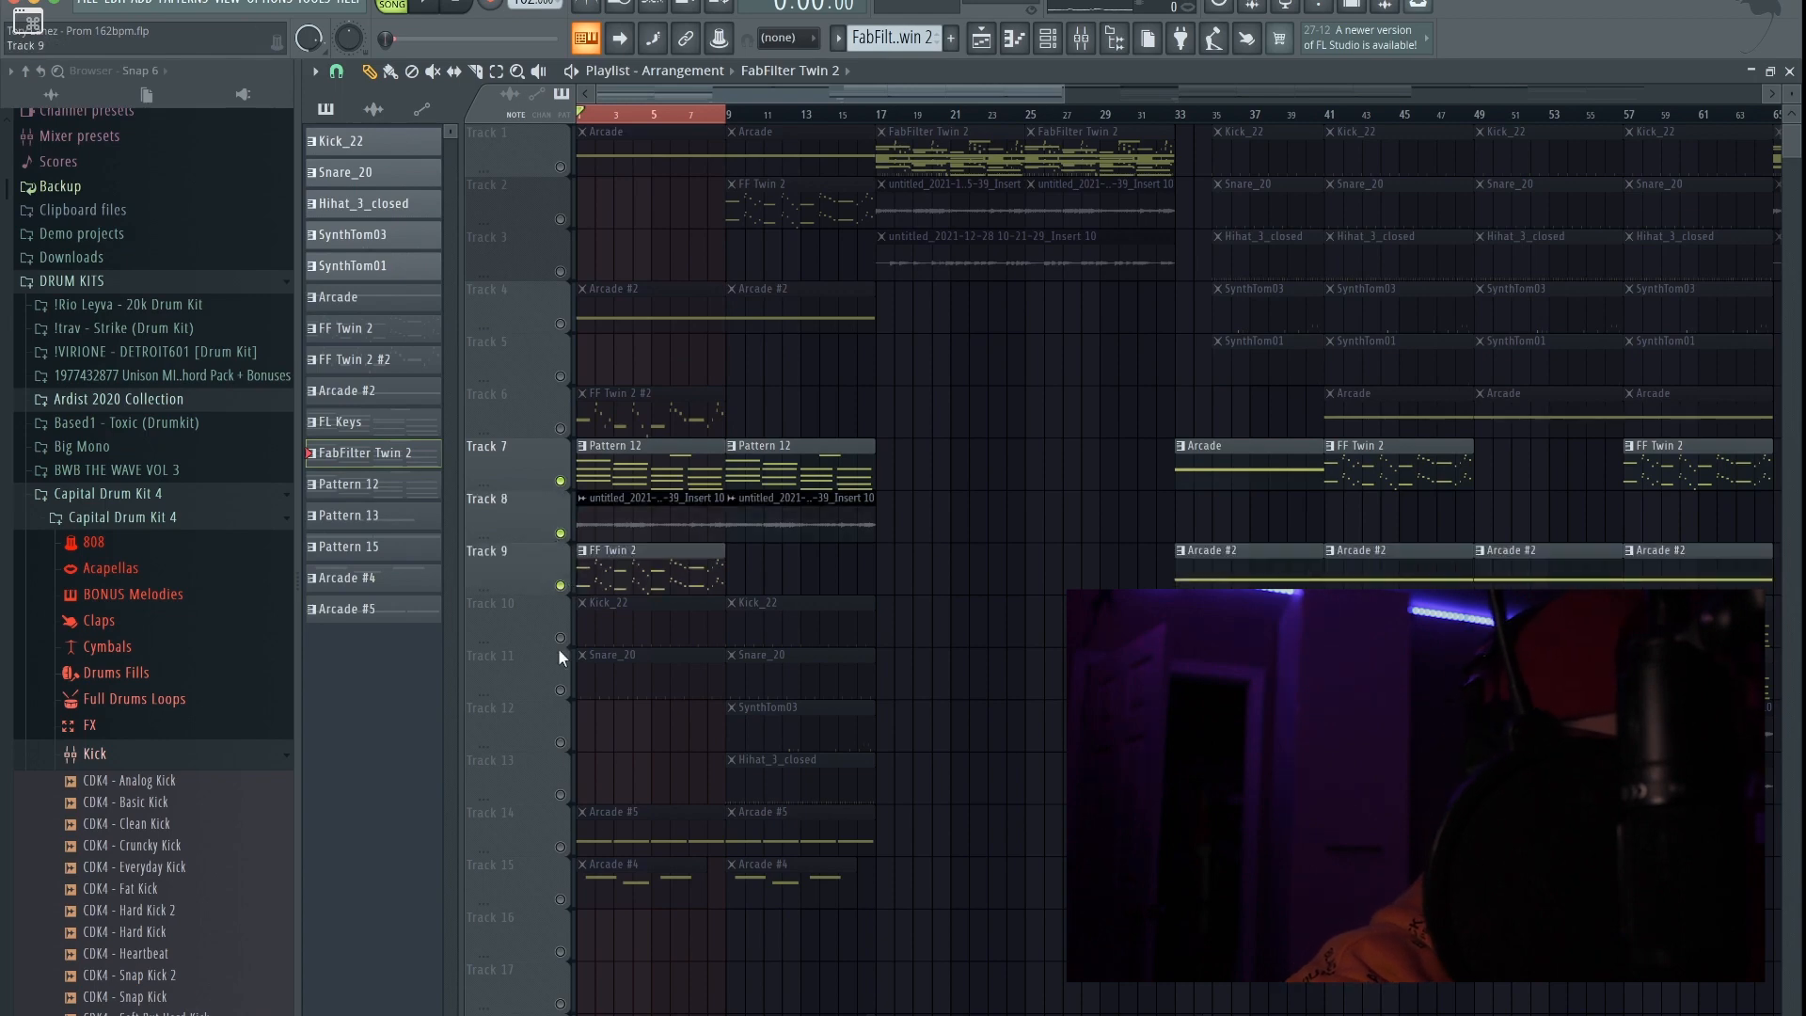
click(561, 901)
key(space)
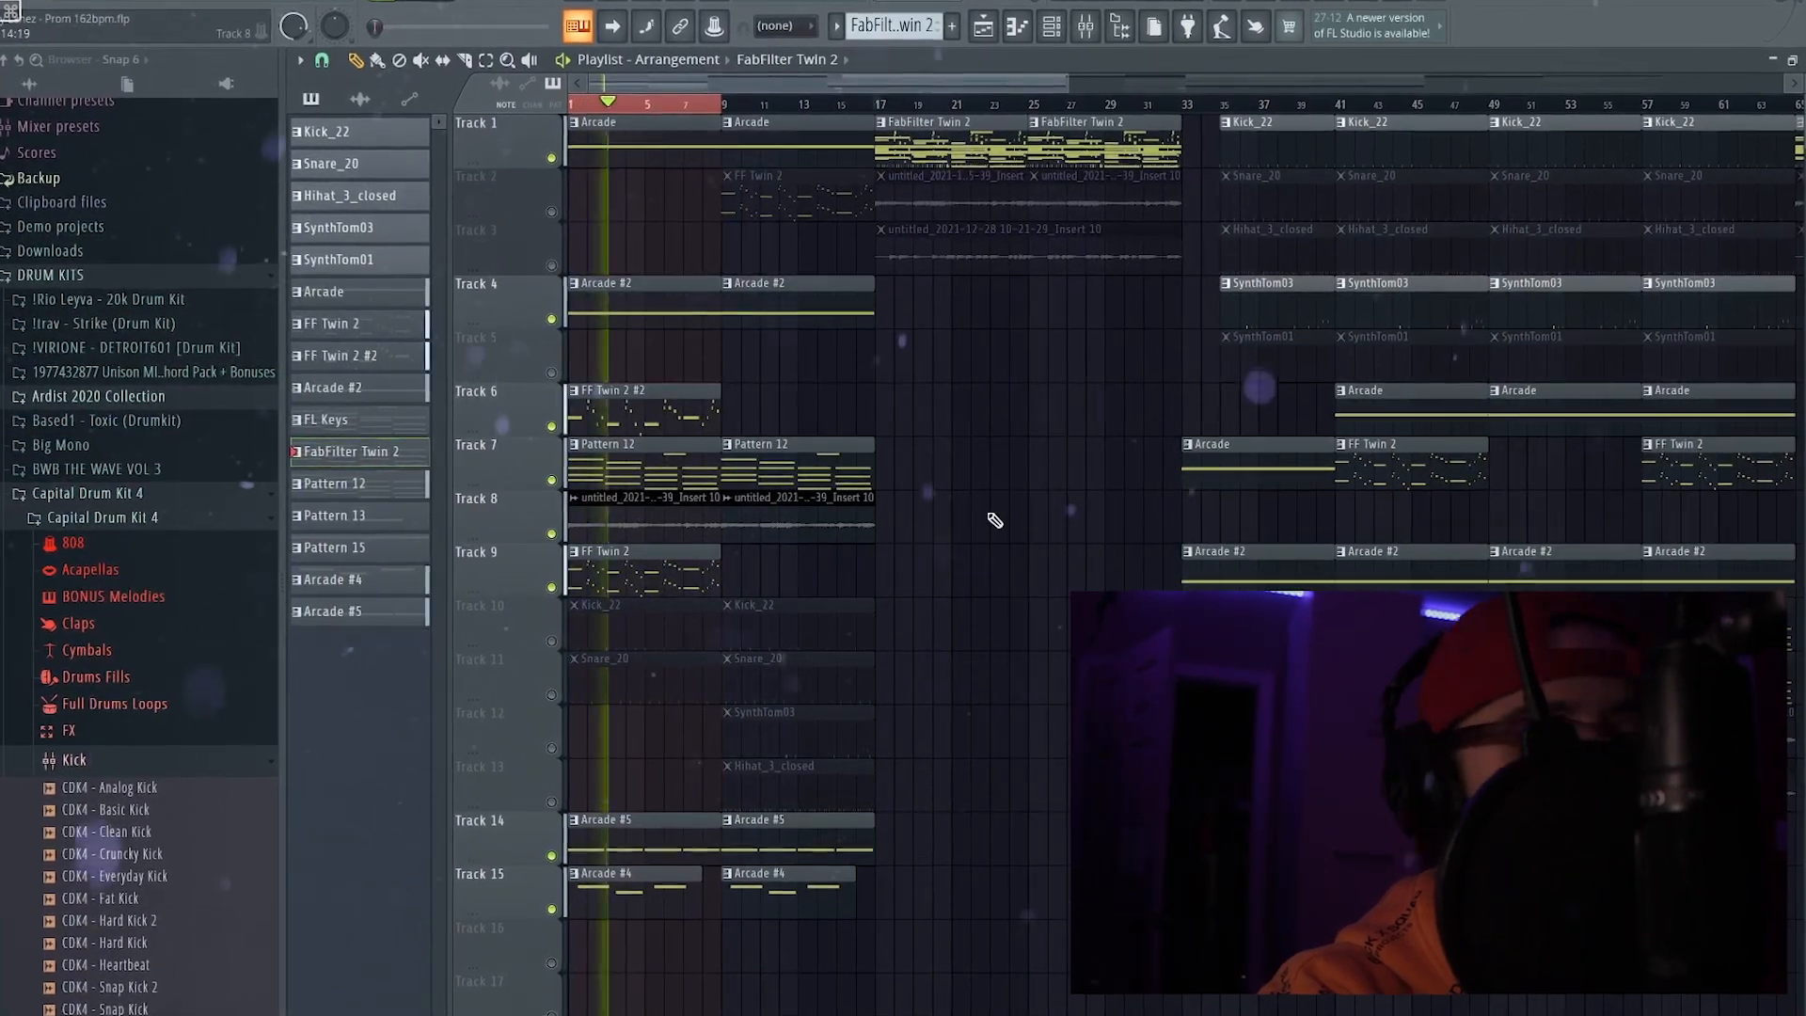
scroll(917, 595, up, 3)
scroll(913, 598, down, 3)
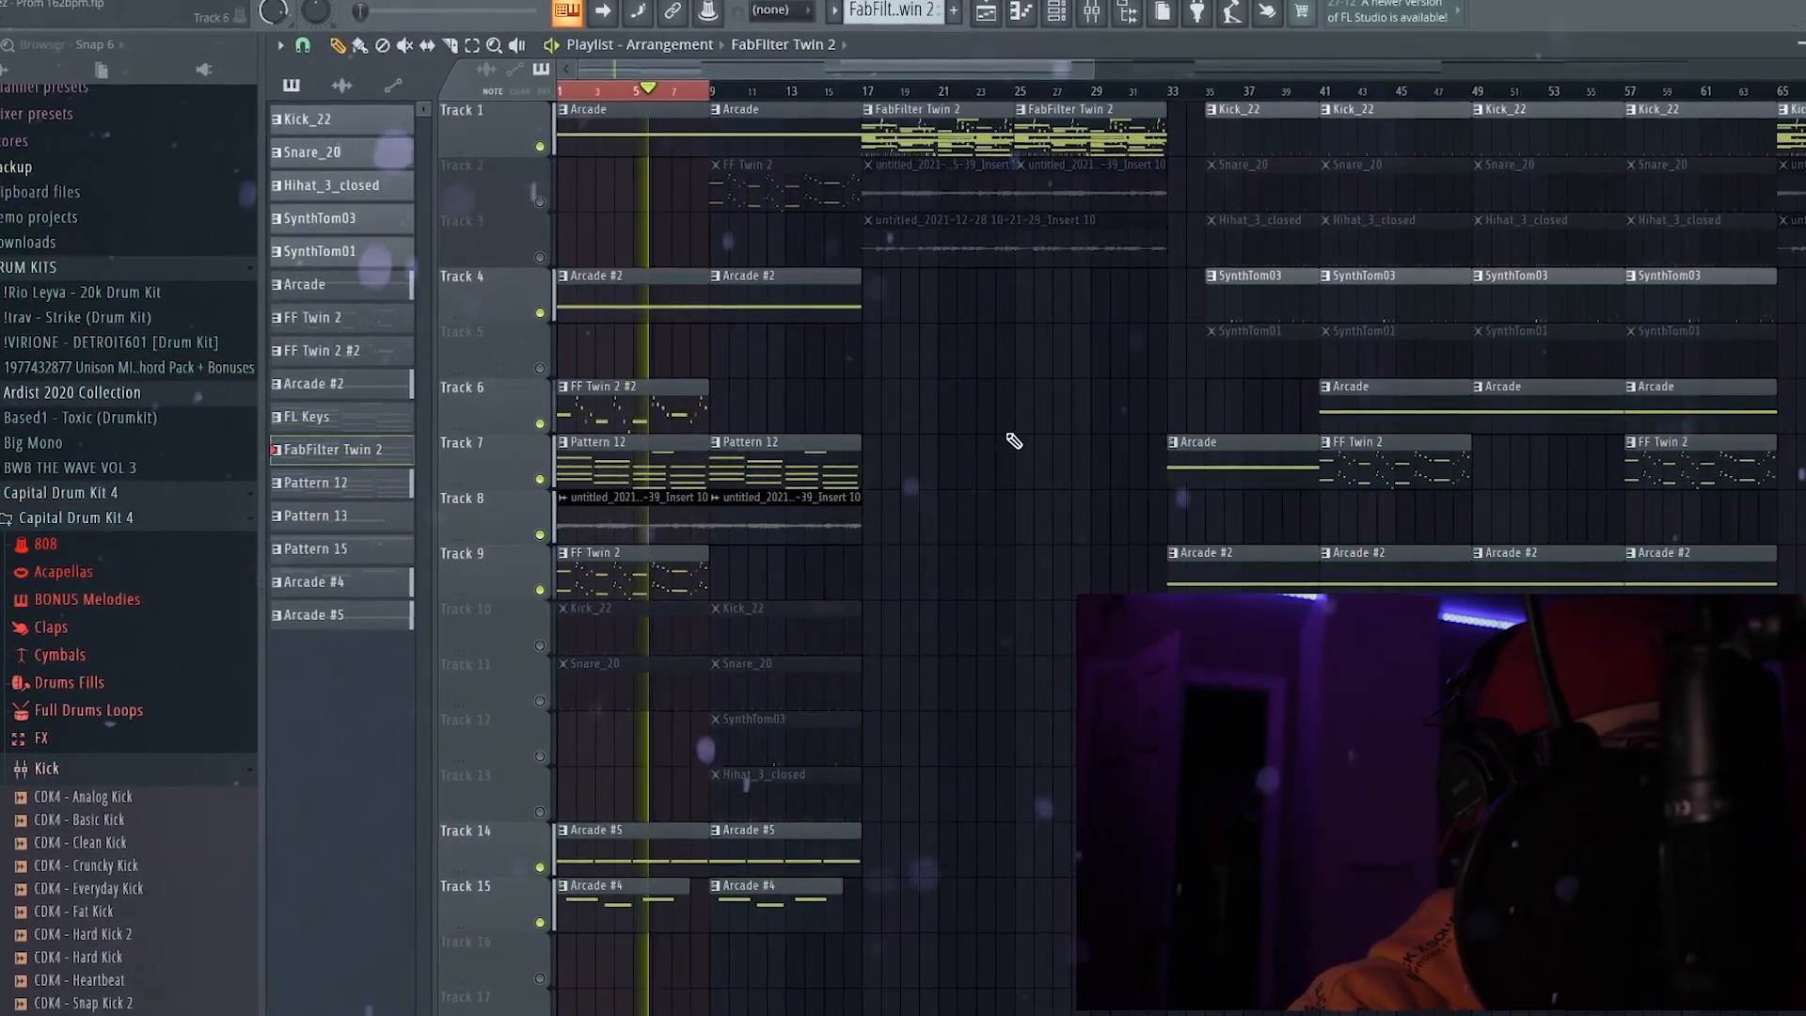
Step: Extend the playlist's time selection over bars 1 to 16 and unmute track 2
drag(557, 88, 861, 87)
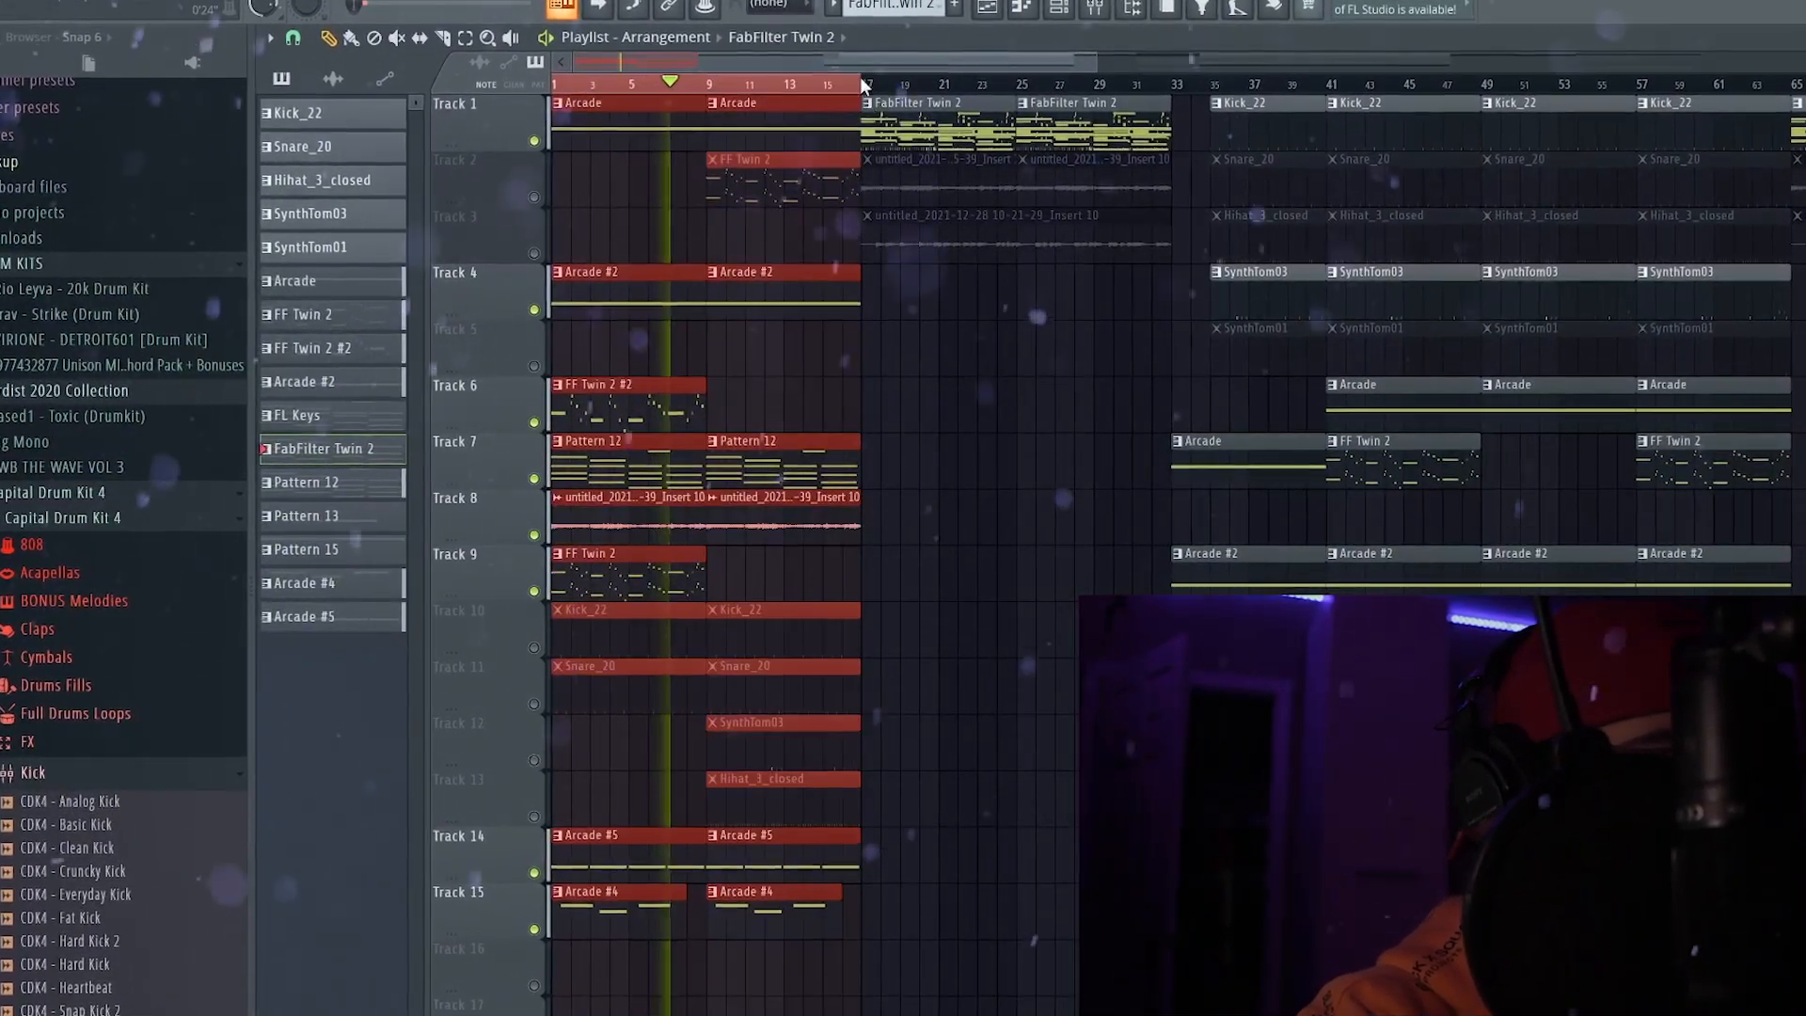
click(968, 604)
right_click(973, 617)
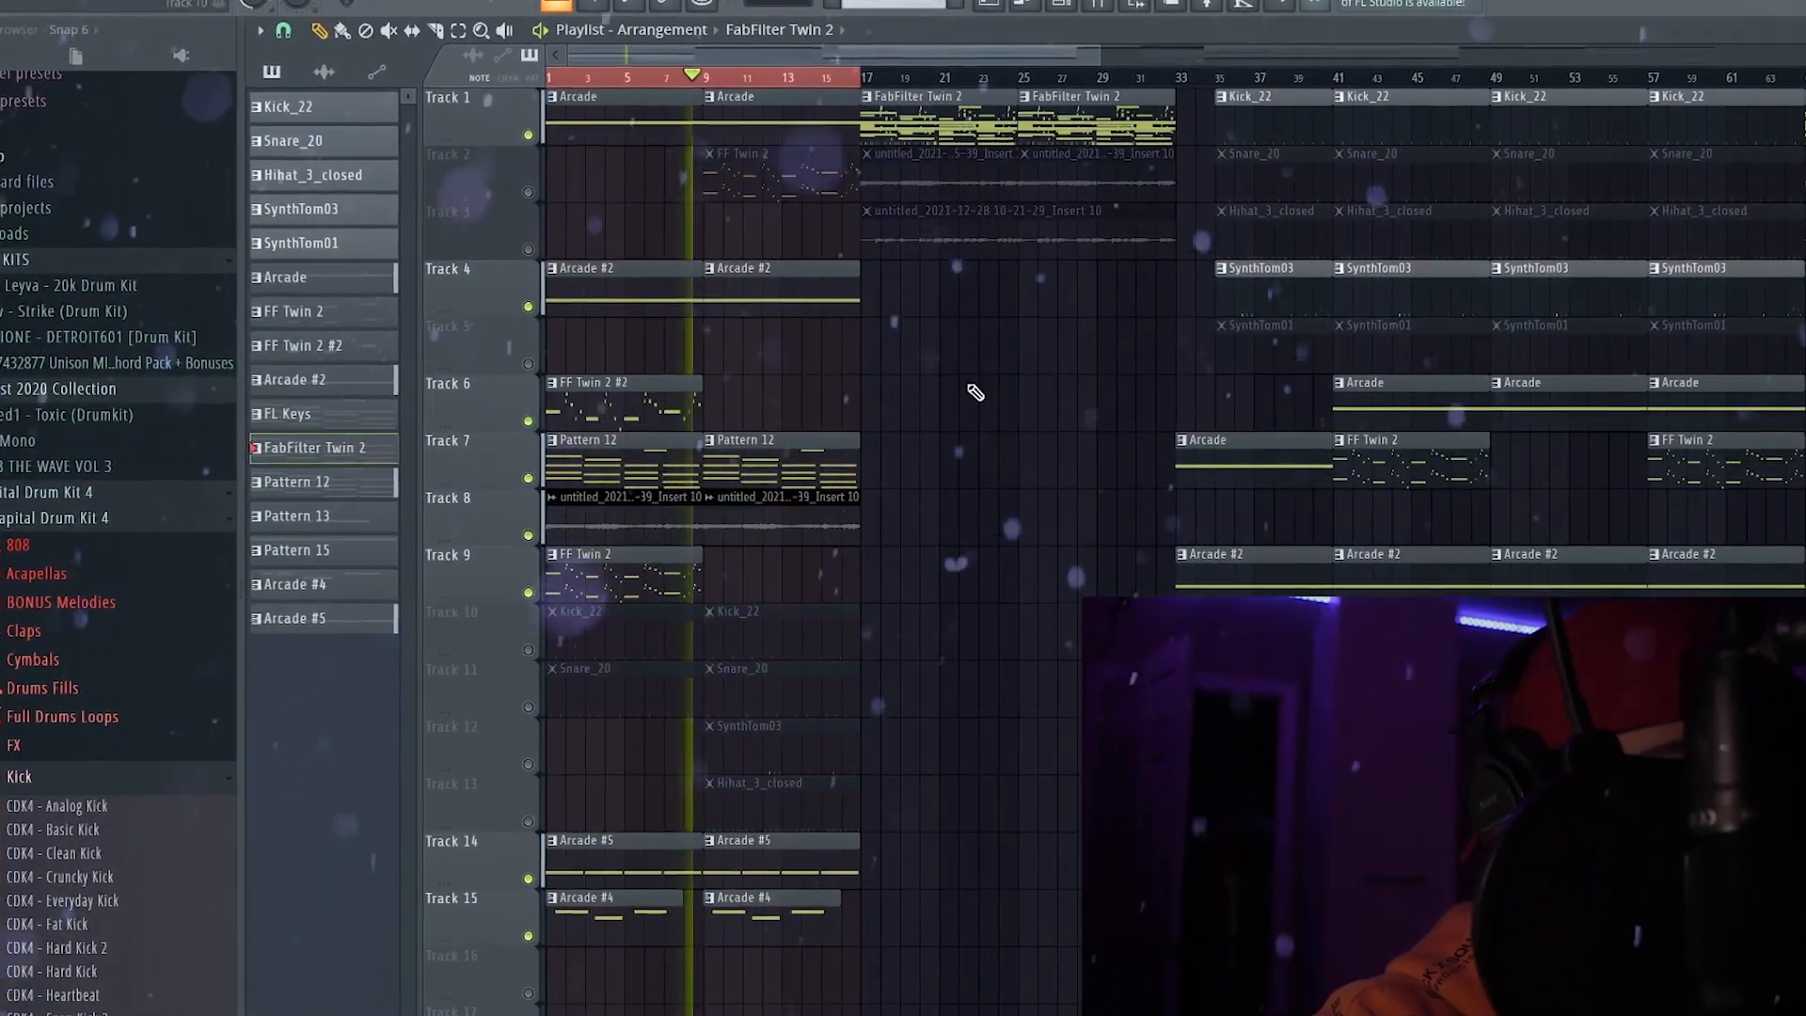
click(525, 189)
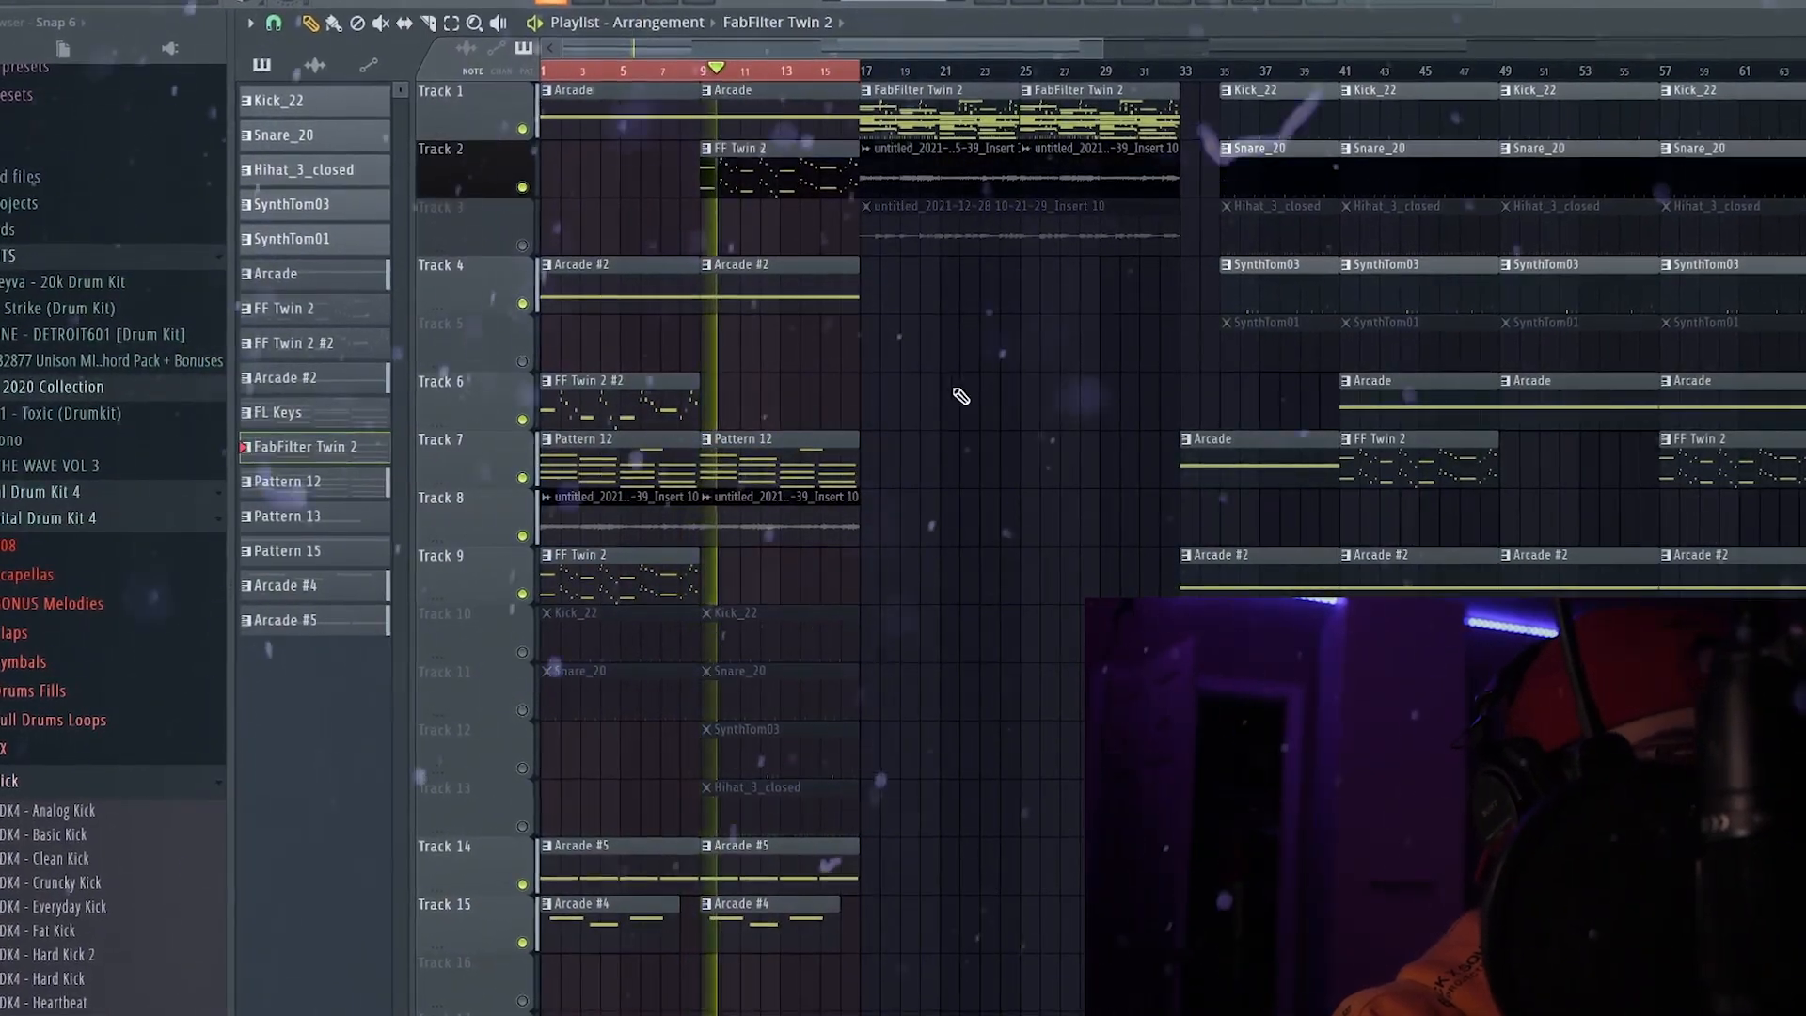
Step: Add a FabFilter Twin 2 clip at bar 9 of track 5, unmute the track, and restart playback from bar 9
click(705, 337)
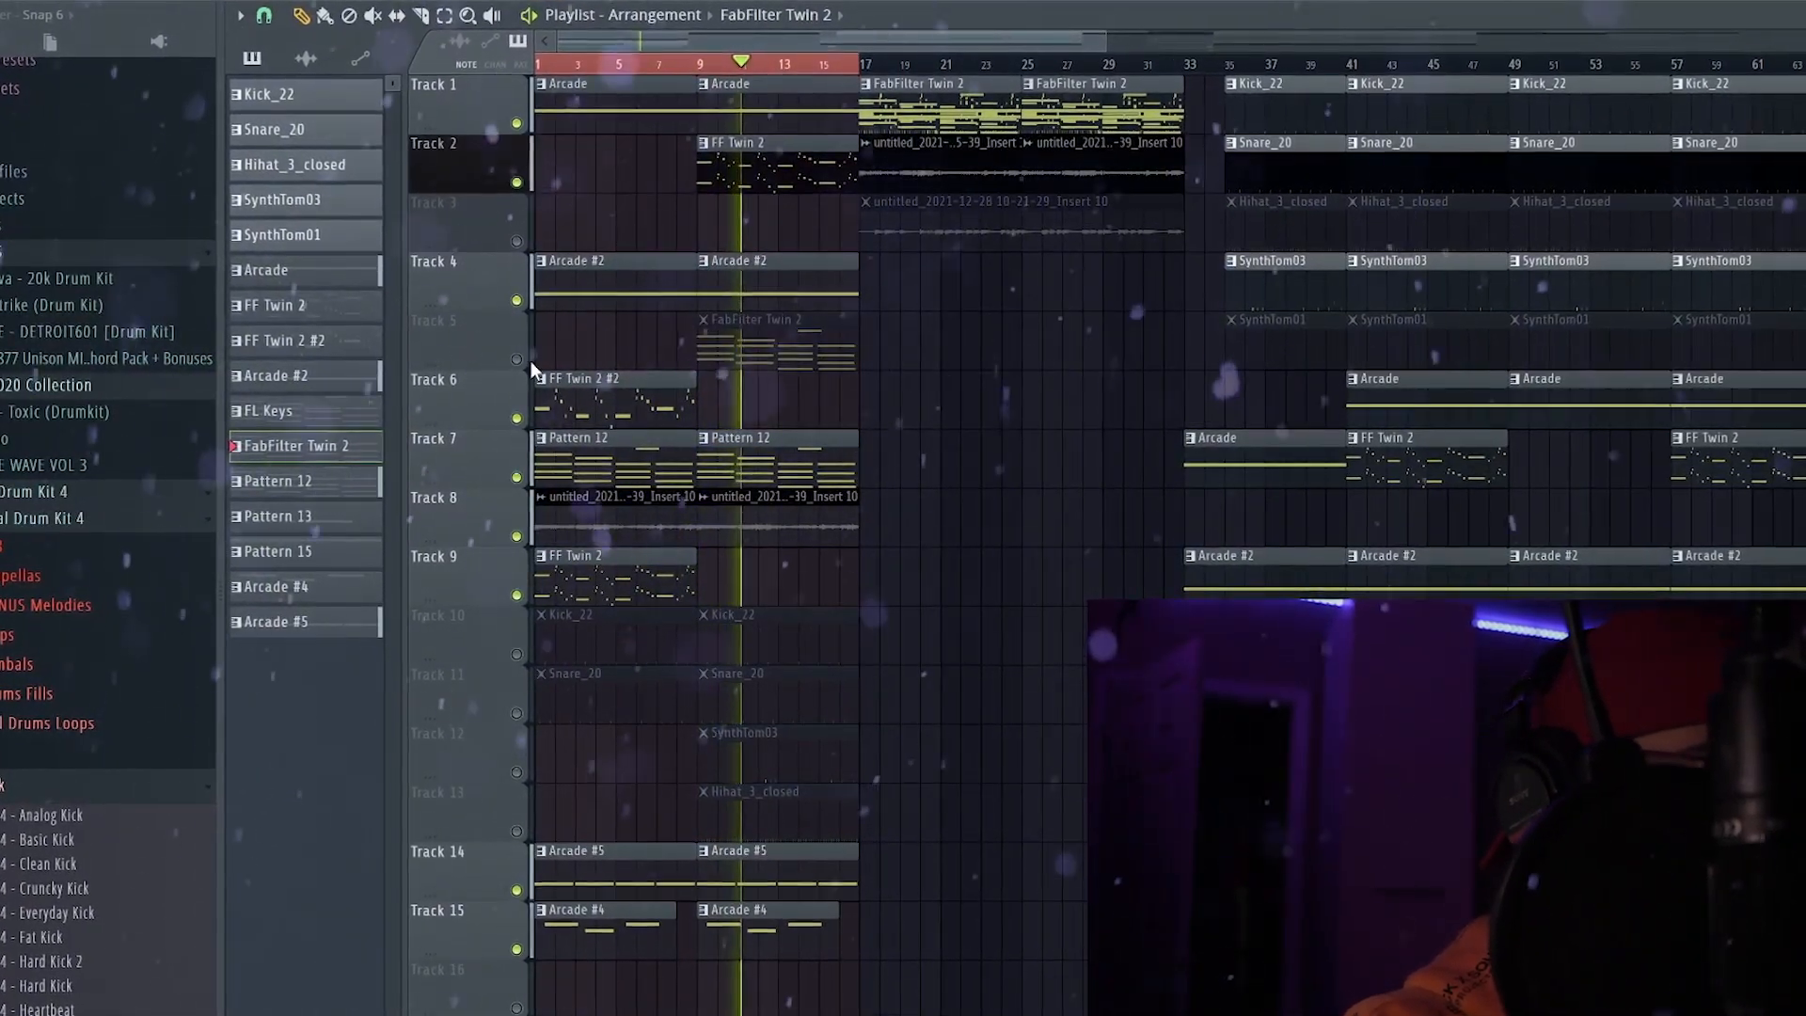
click(519, 361)
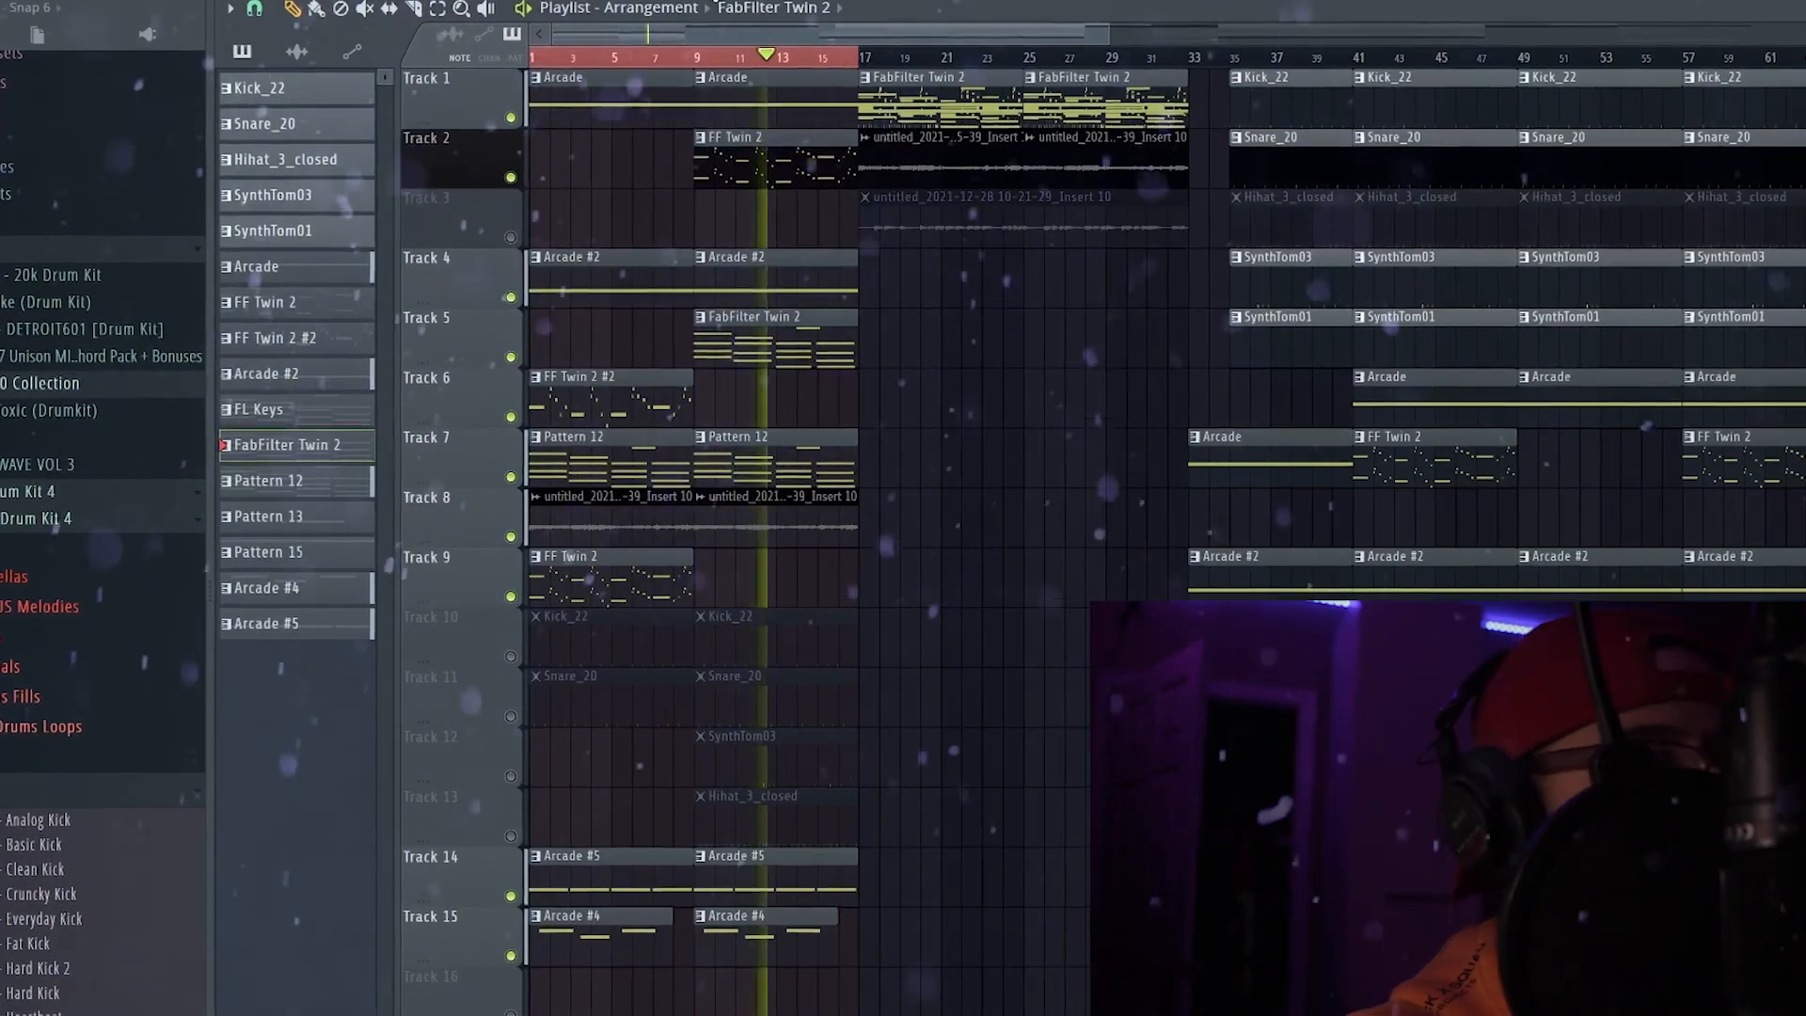
click(705, 54)
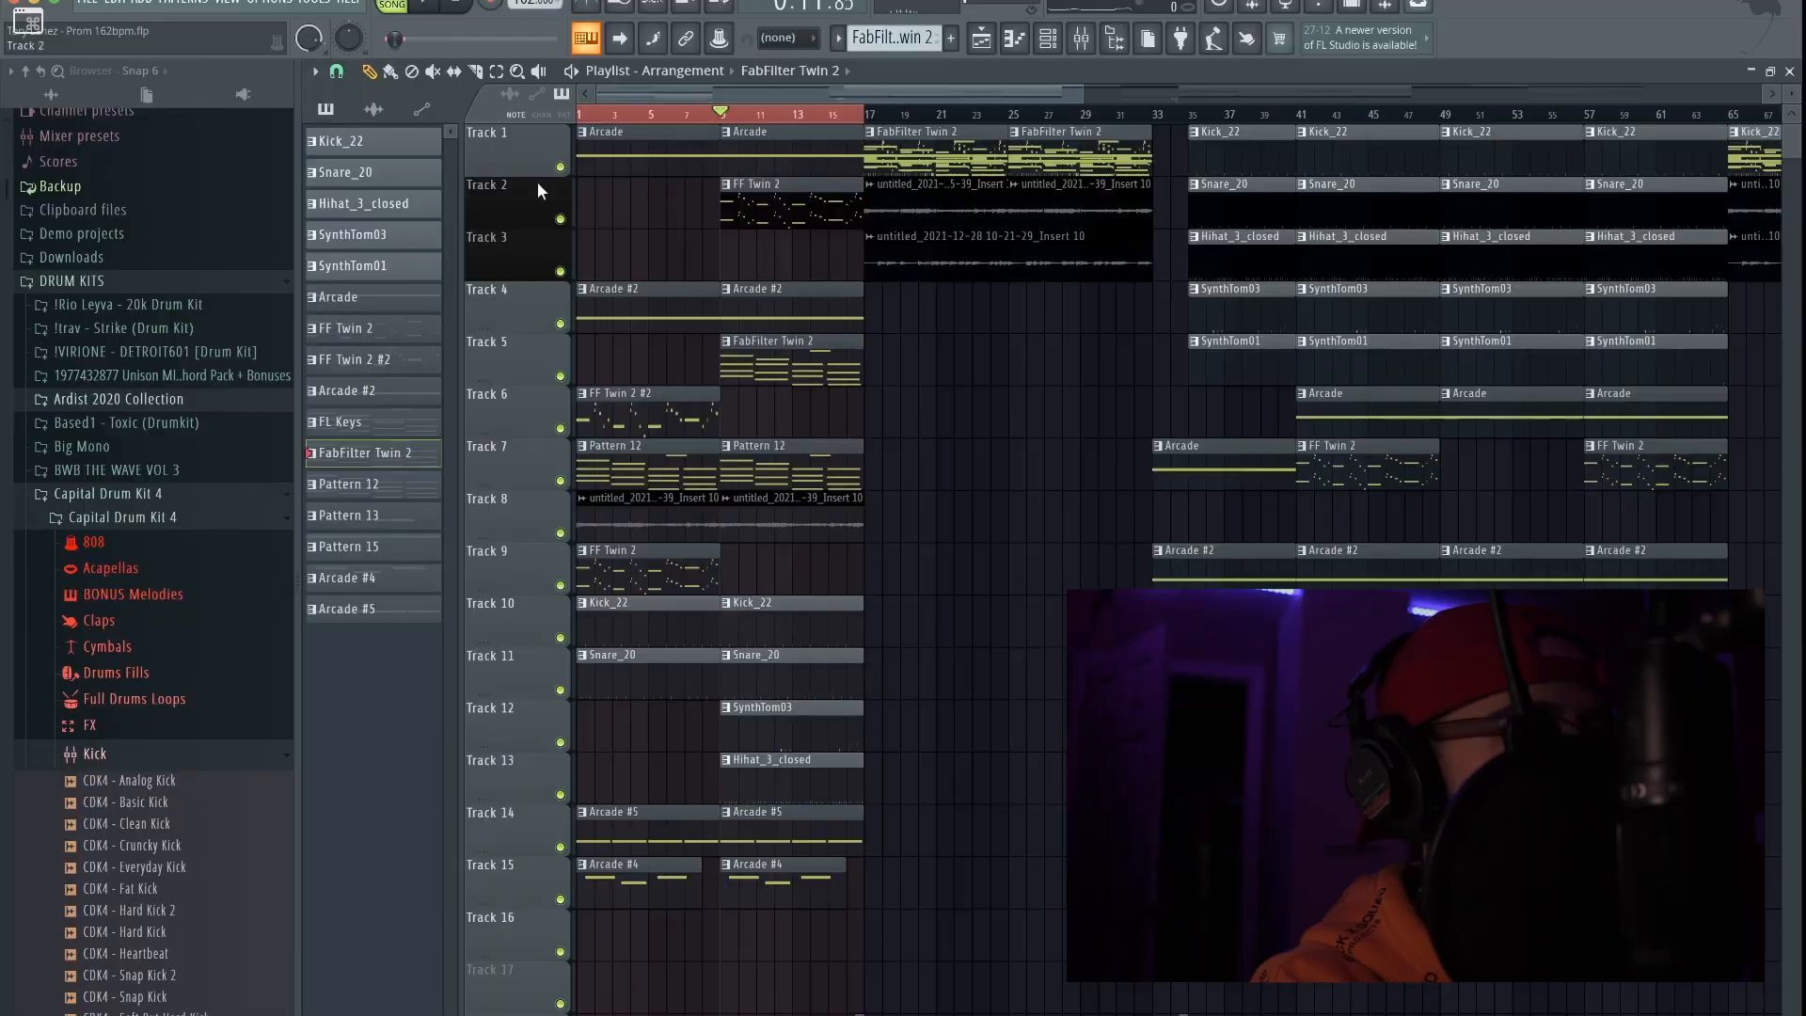
Step: Solo track 10 and play the Kick_22 pattern in the piano roll to examine its notes
ctrl+click(560, 638)
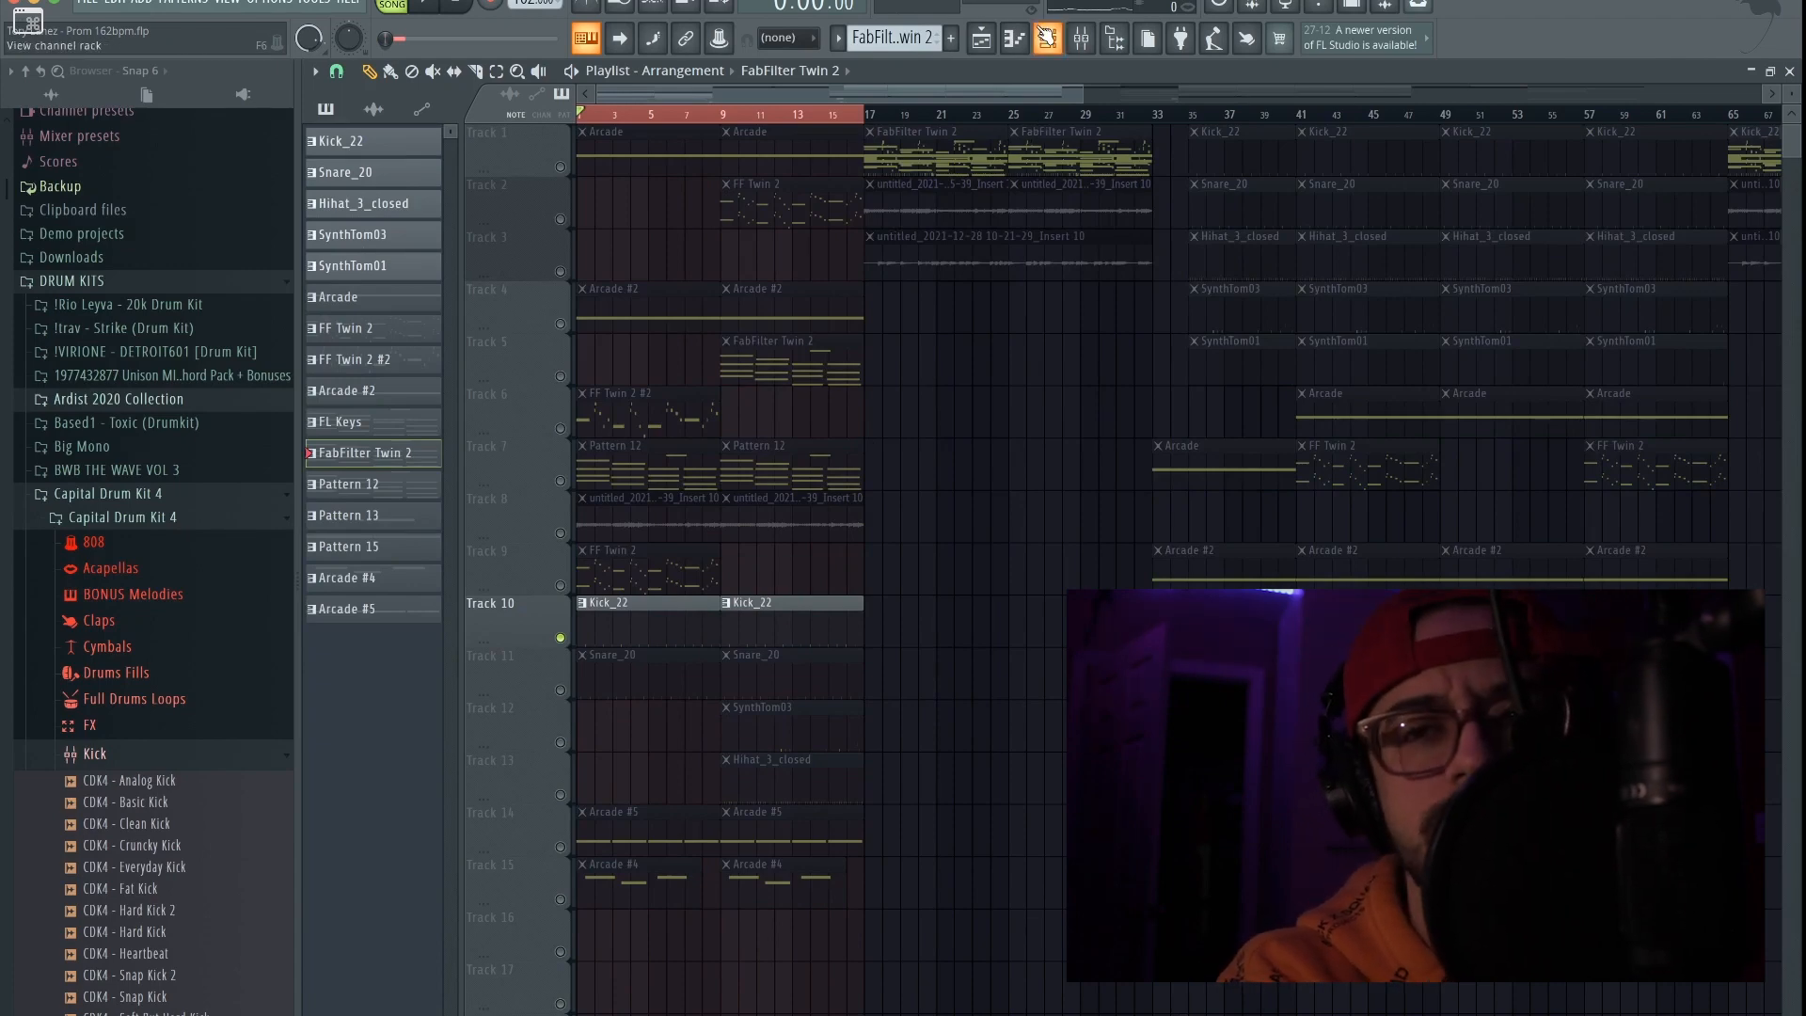
double_click(627, 632)
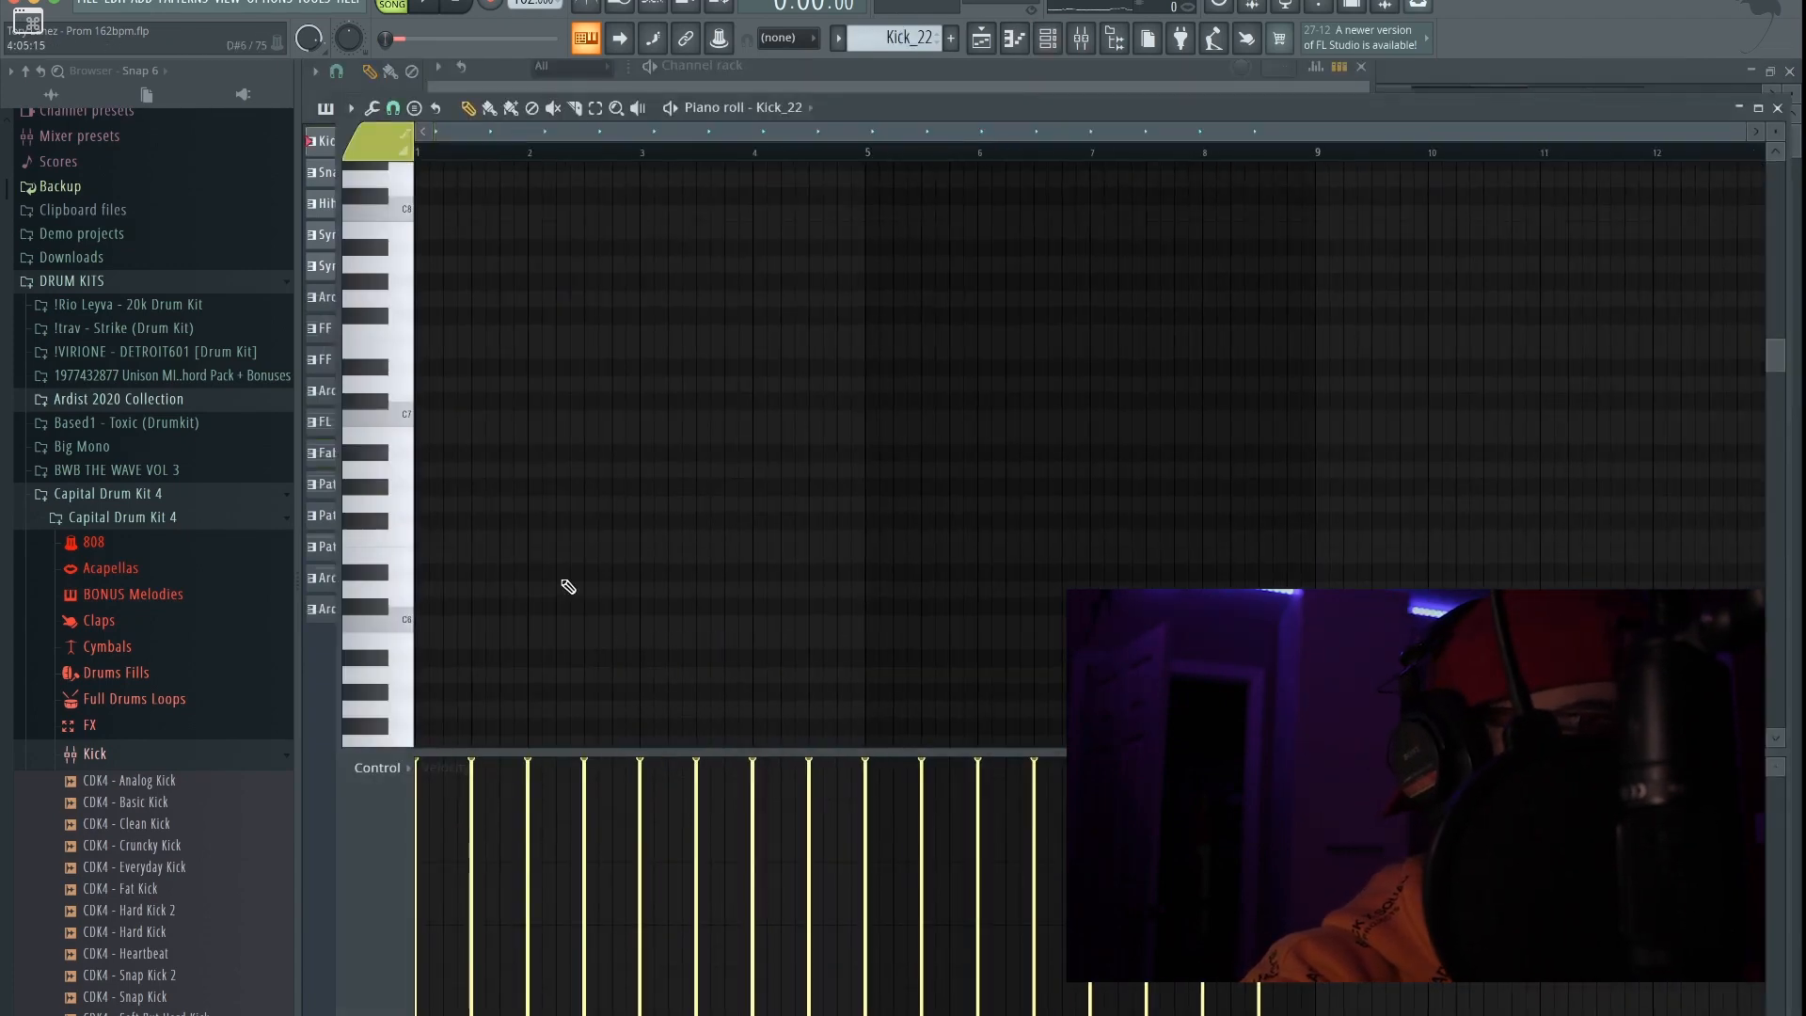
key(space)
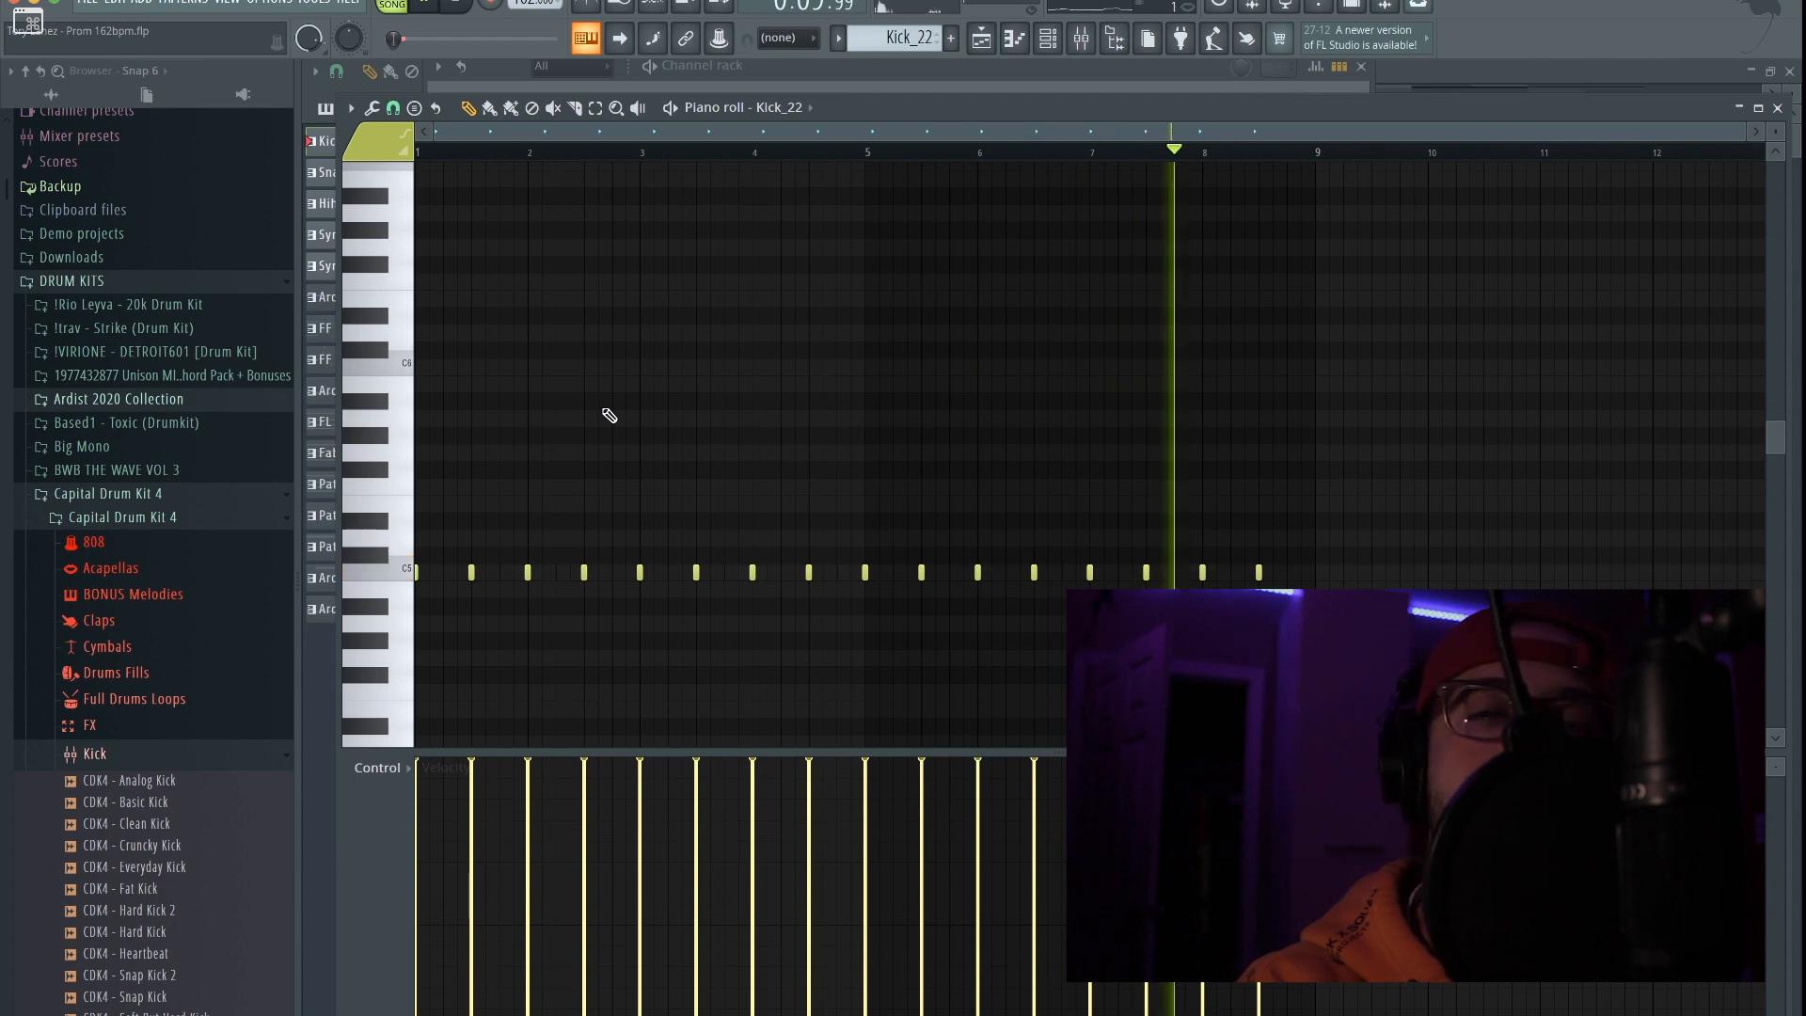
Step: Show the drum channels in the channel rack and open the Snare_20 pattern in the piano roll
click(1058, 39)
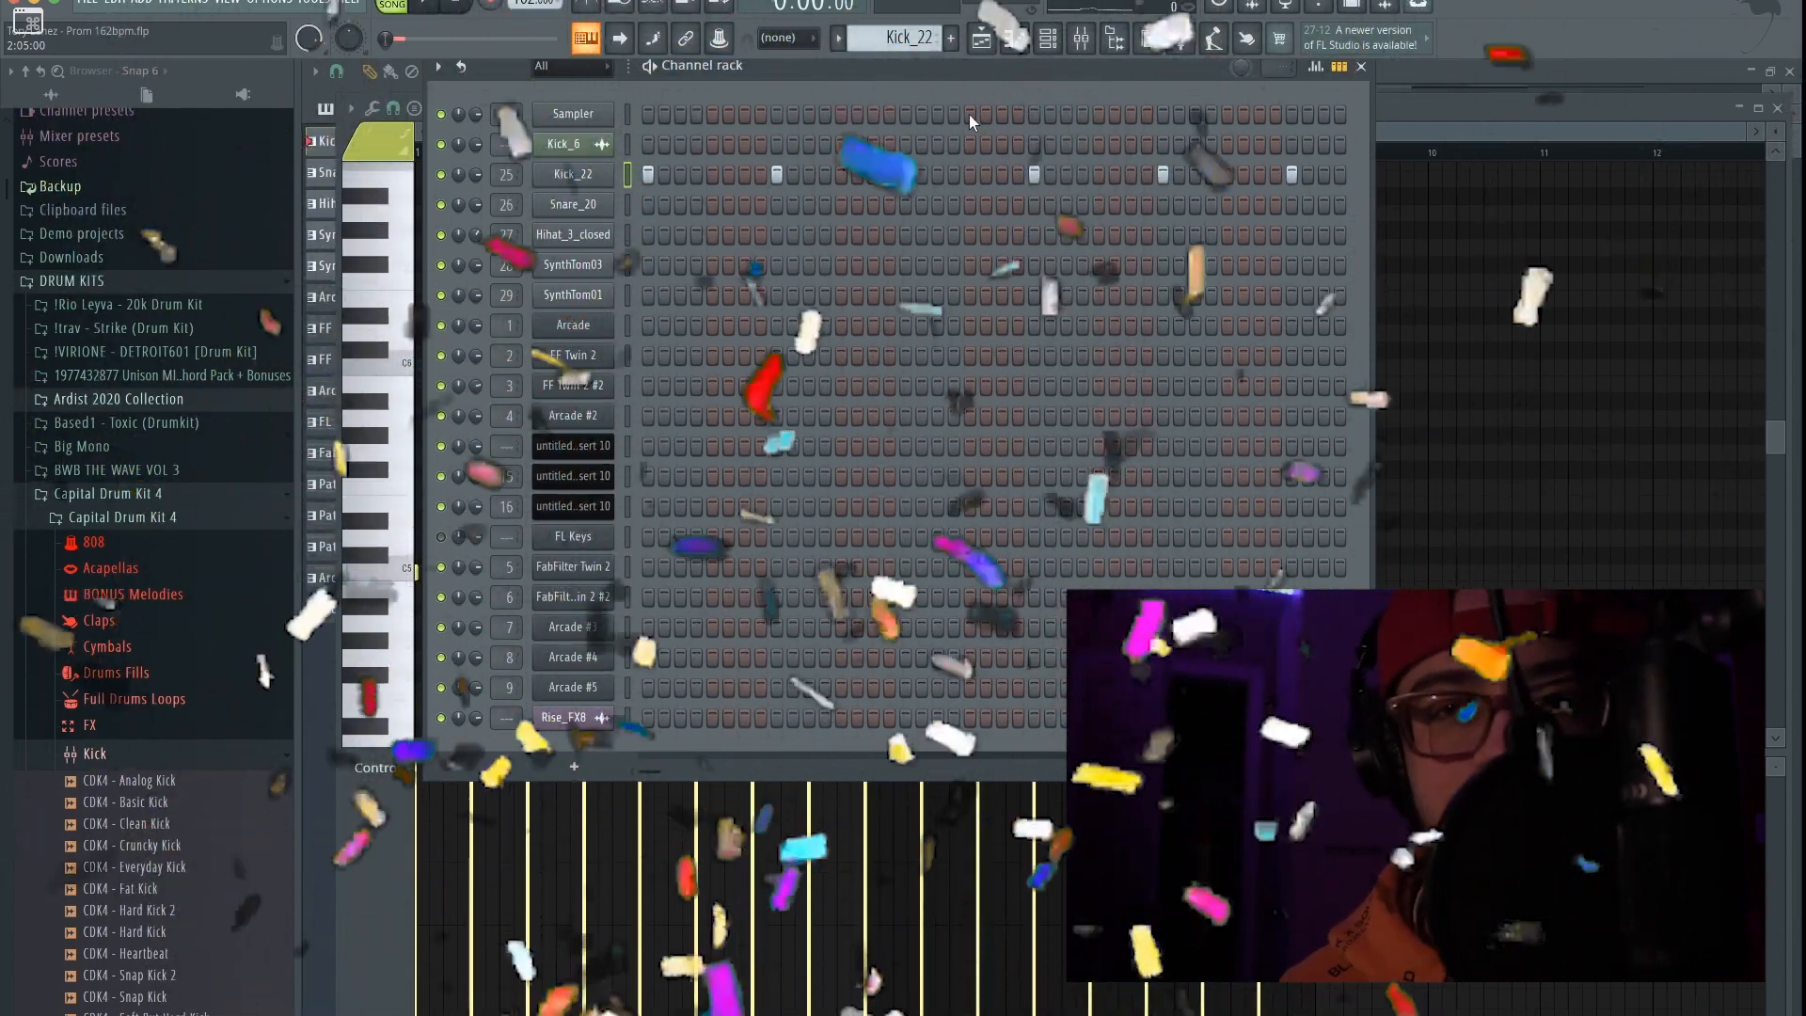
key(F6)
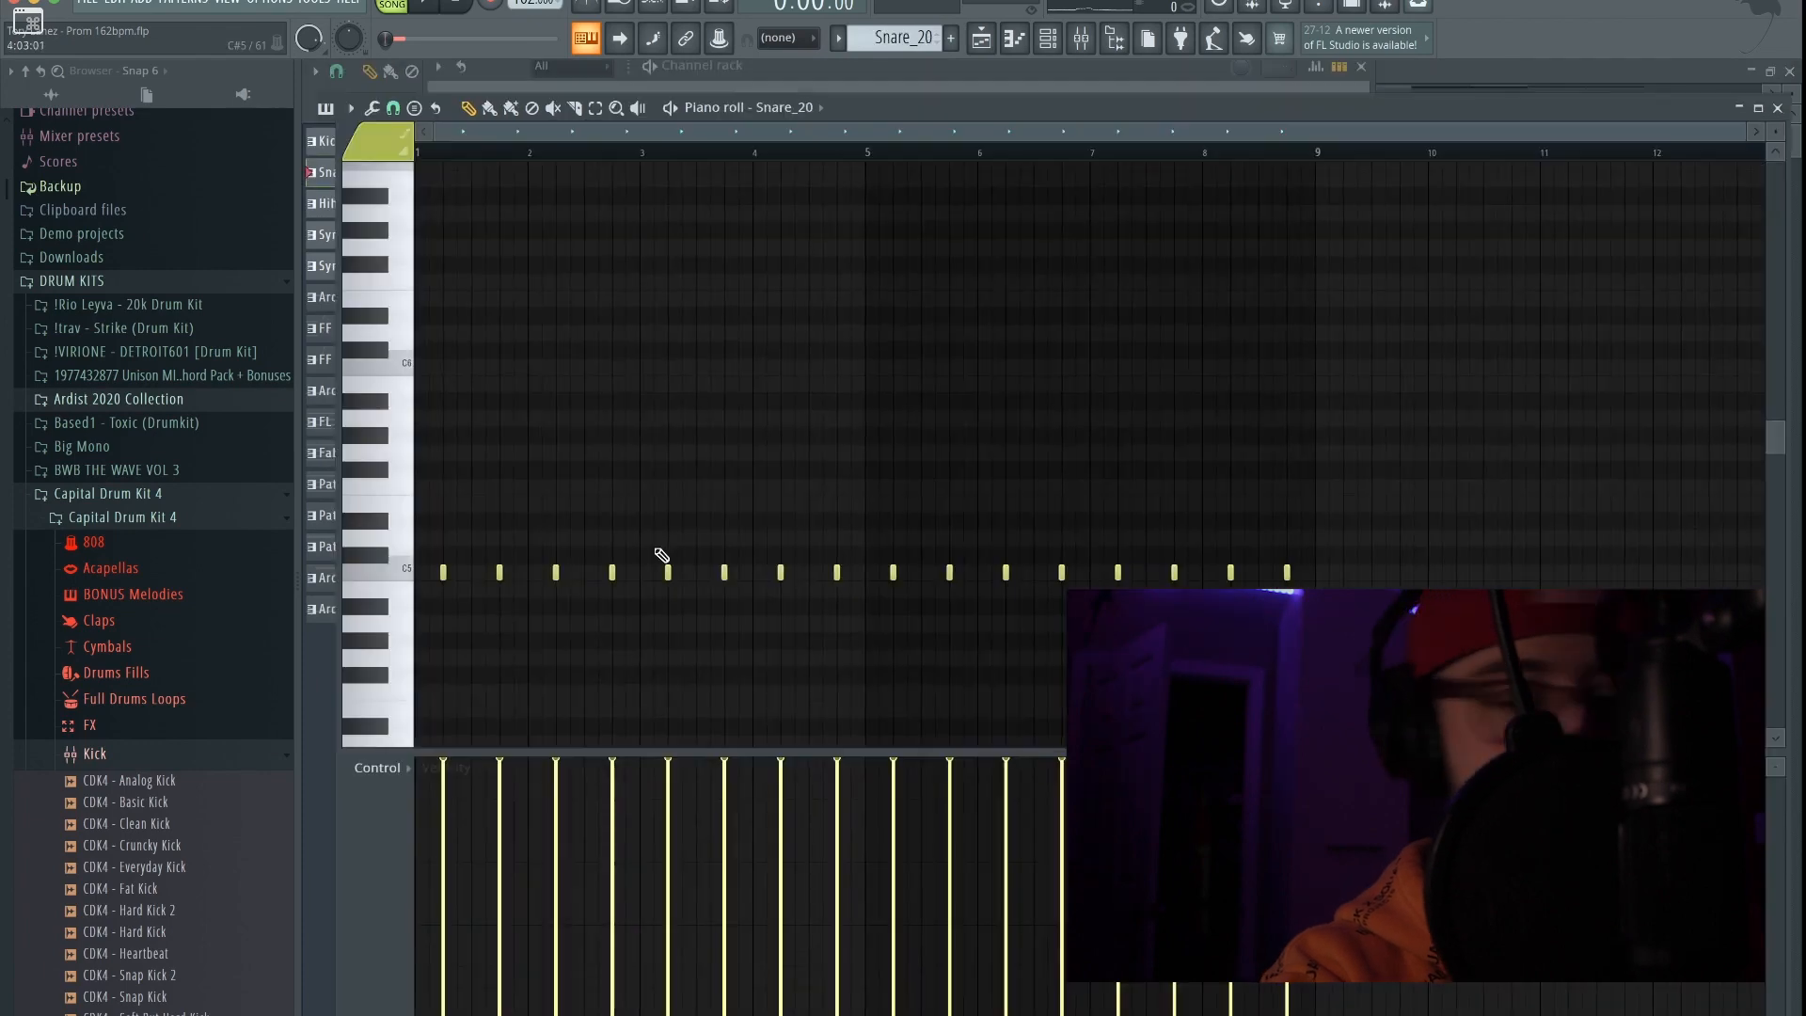
Step: Browse the Snares, Toms and Kicks folders of the DataDrive - 80s Retro Furutistic Drum Pack
click(125, 497)
click(128, 419)
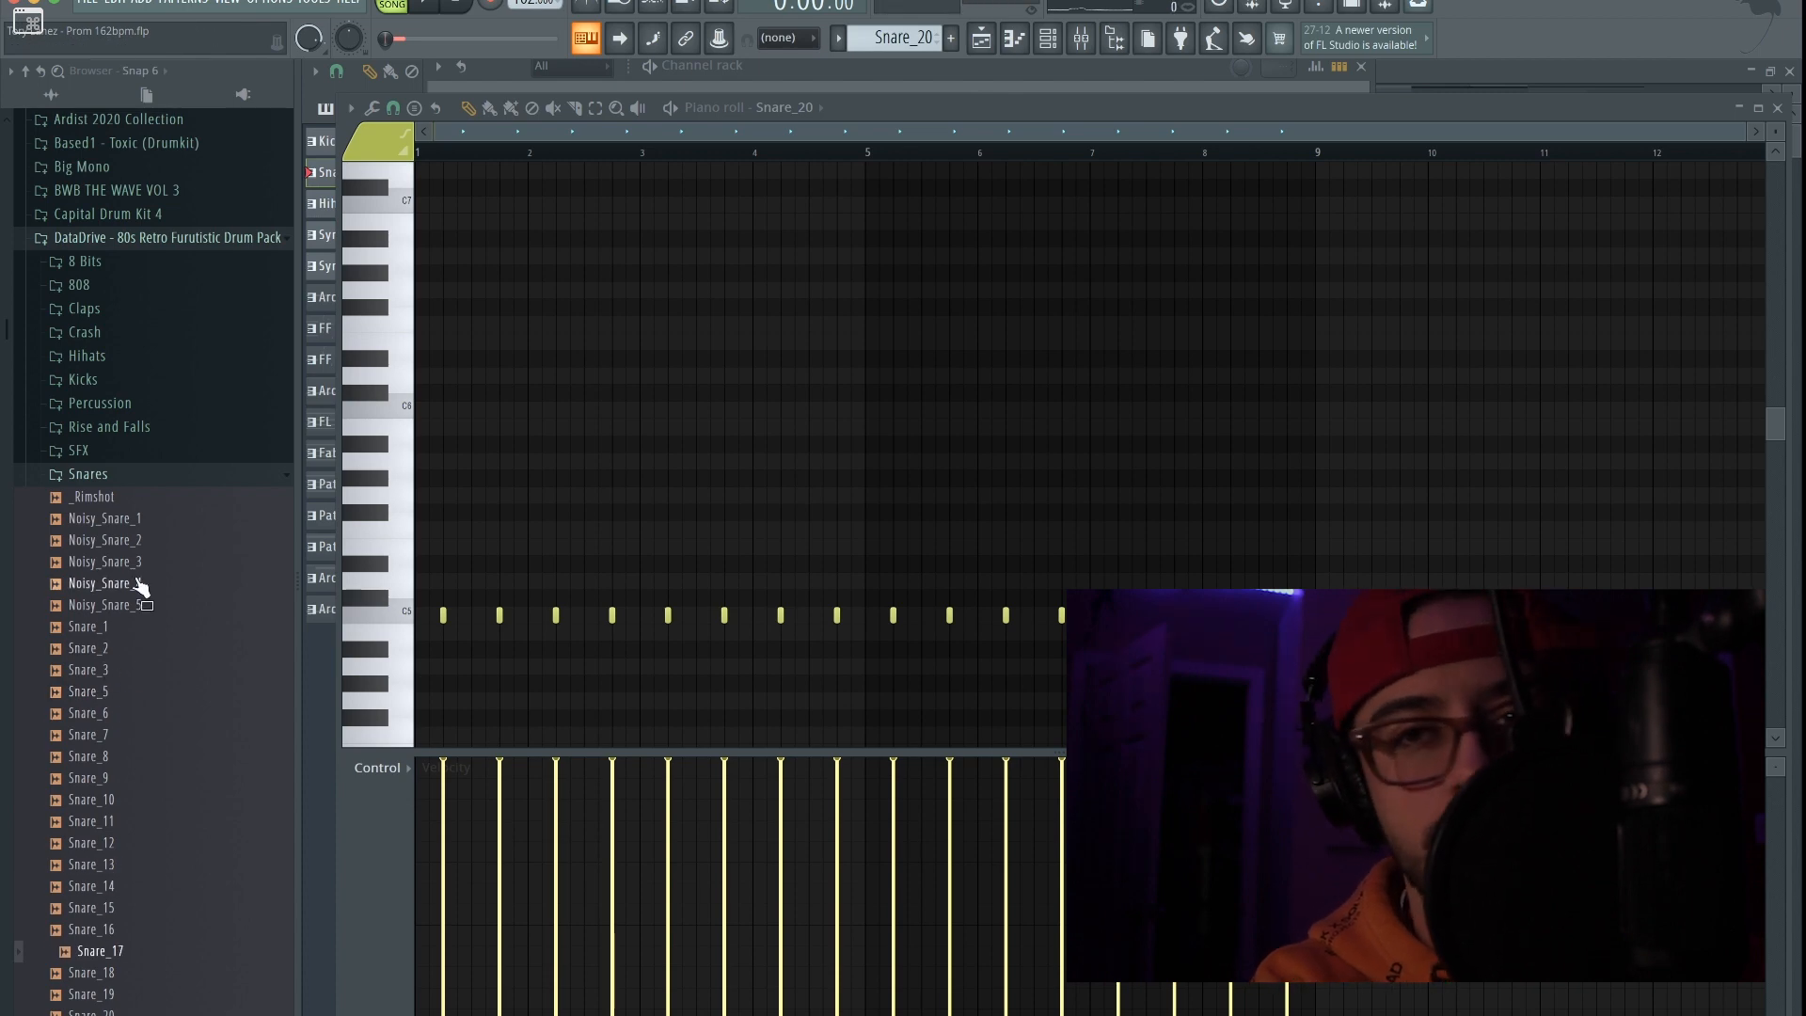
click(109, 476)
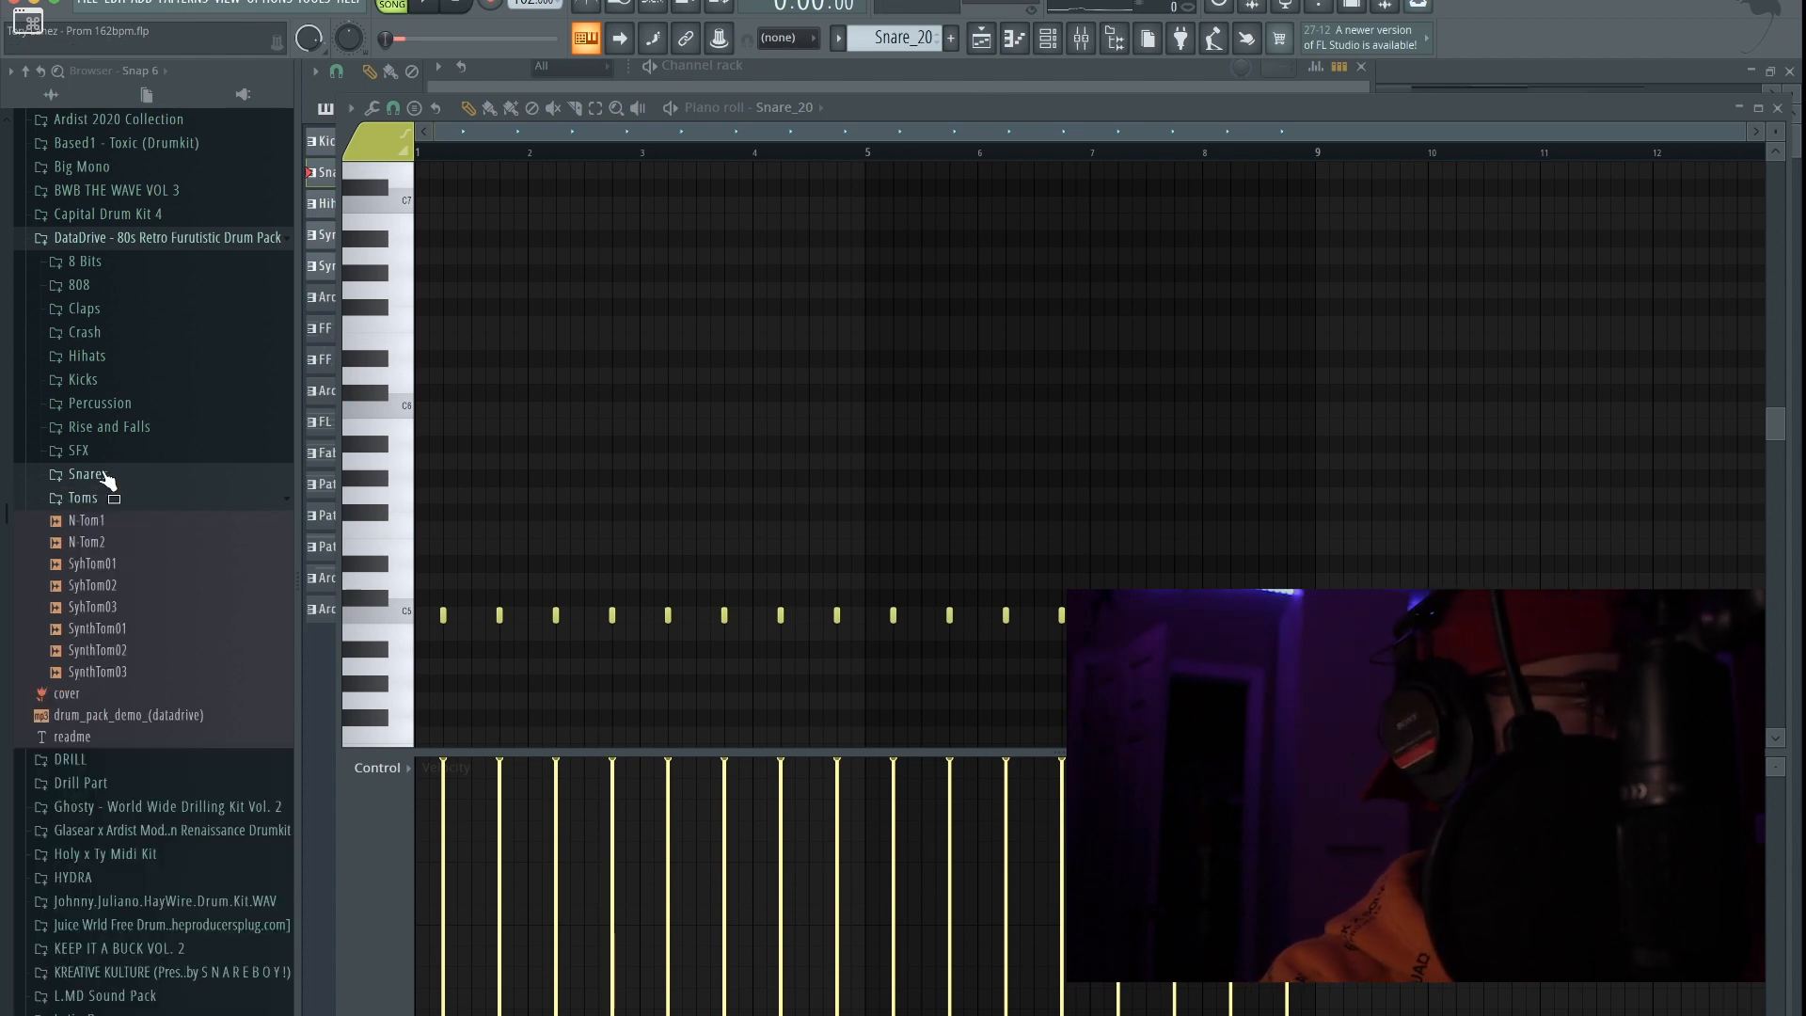
click(90, 380)
click(110, 407)
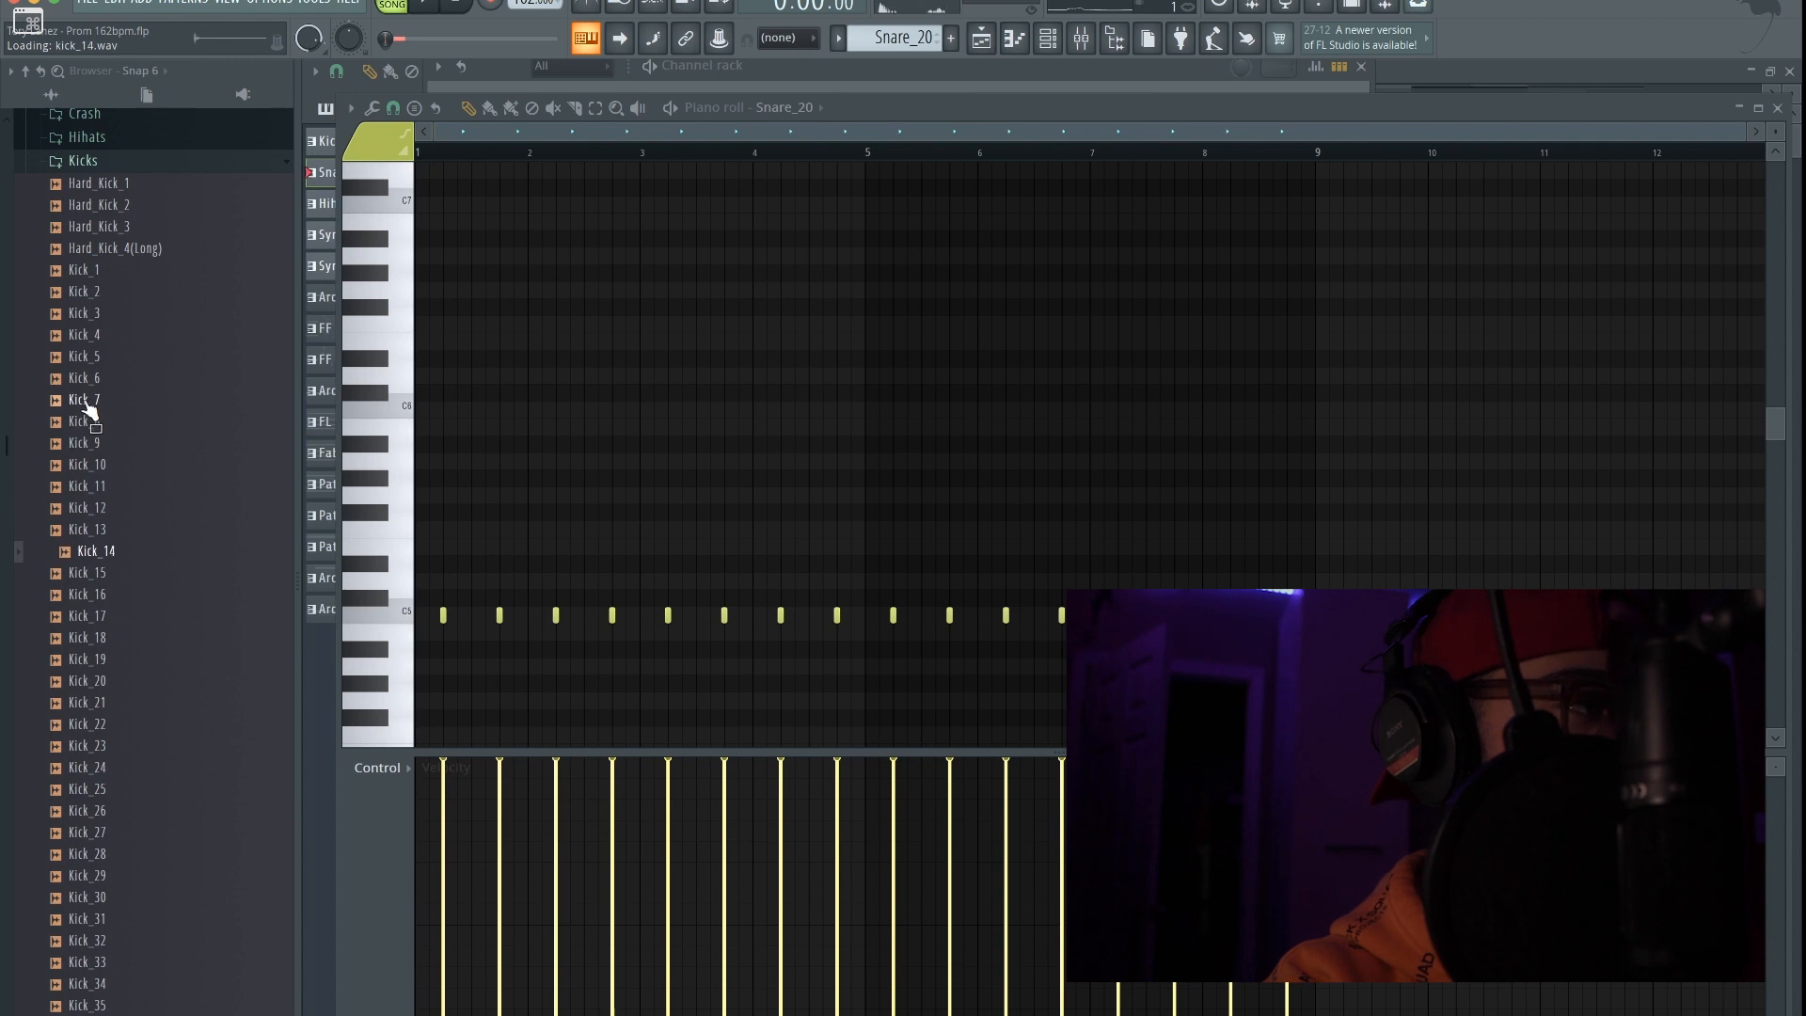
click(85, 161)
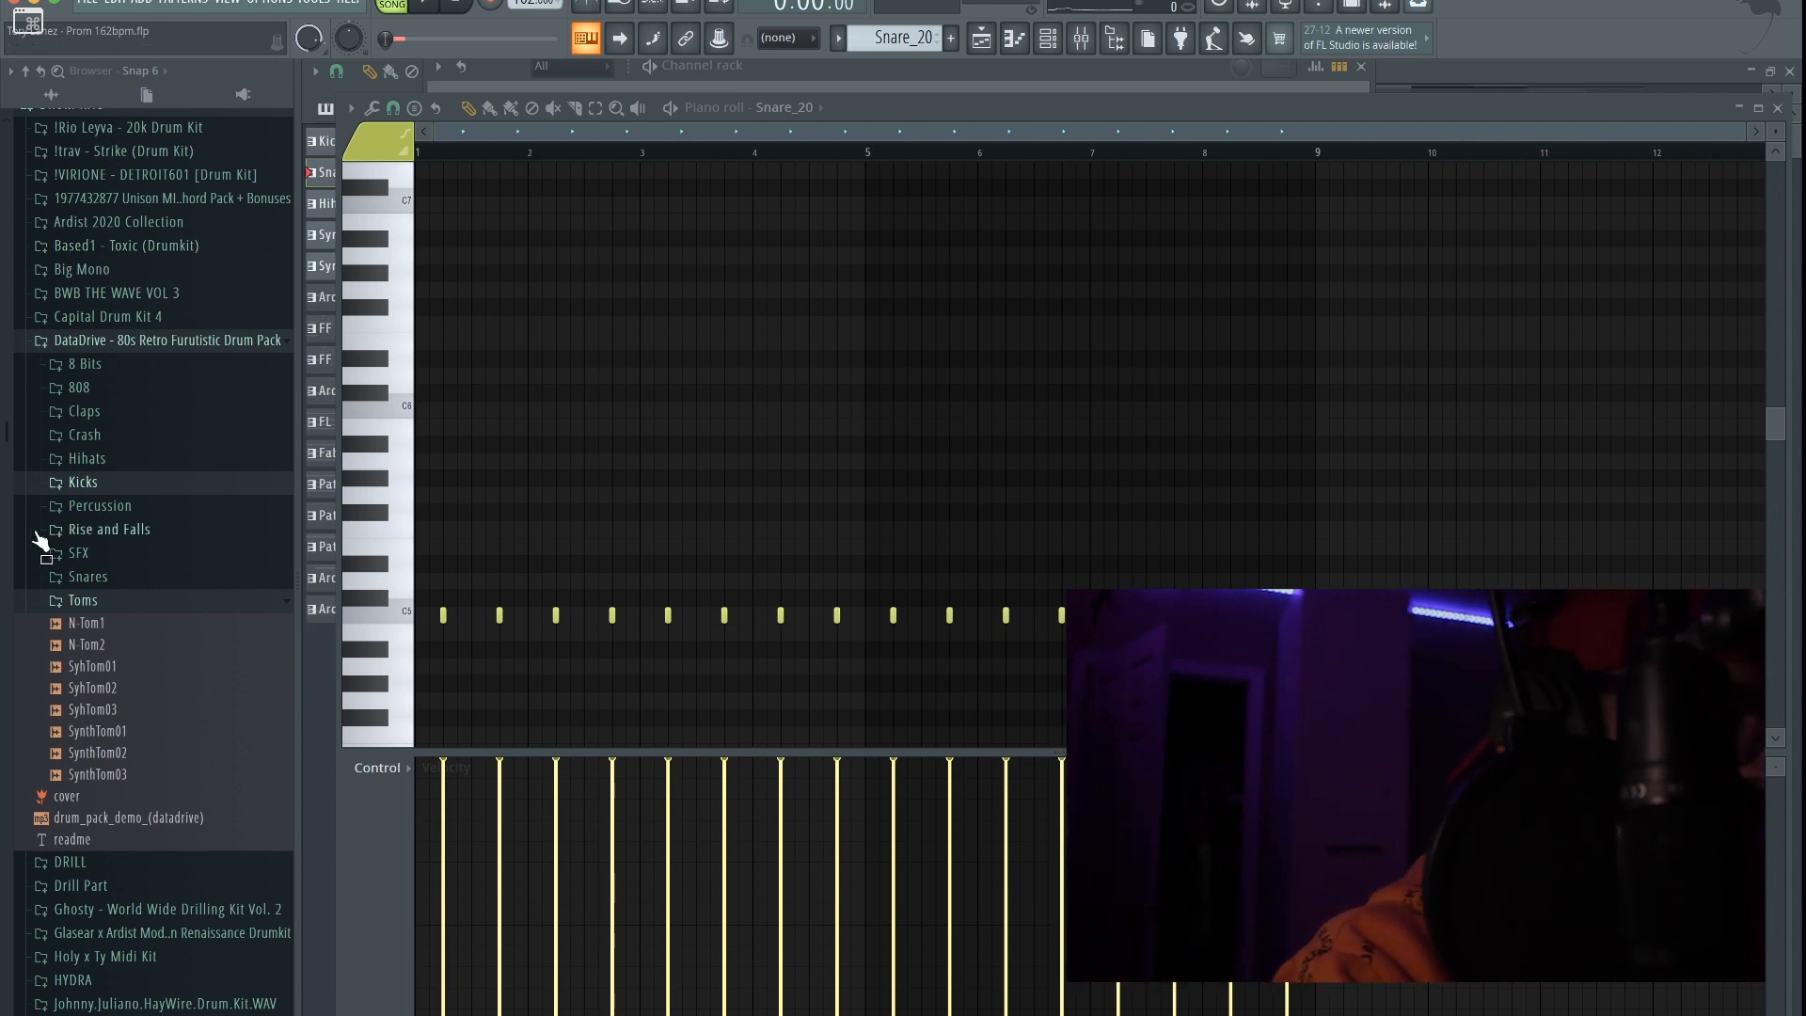
Step: Play the Snare_20 pattern in the piano roll to examine the placement of its notes
scroll(565, 605, up, 2)
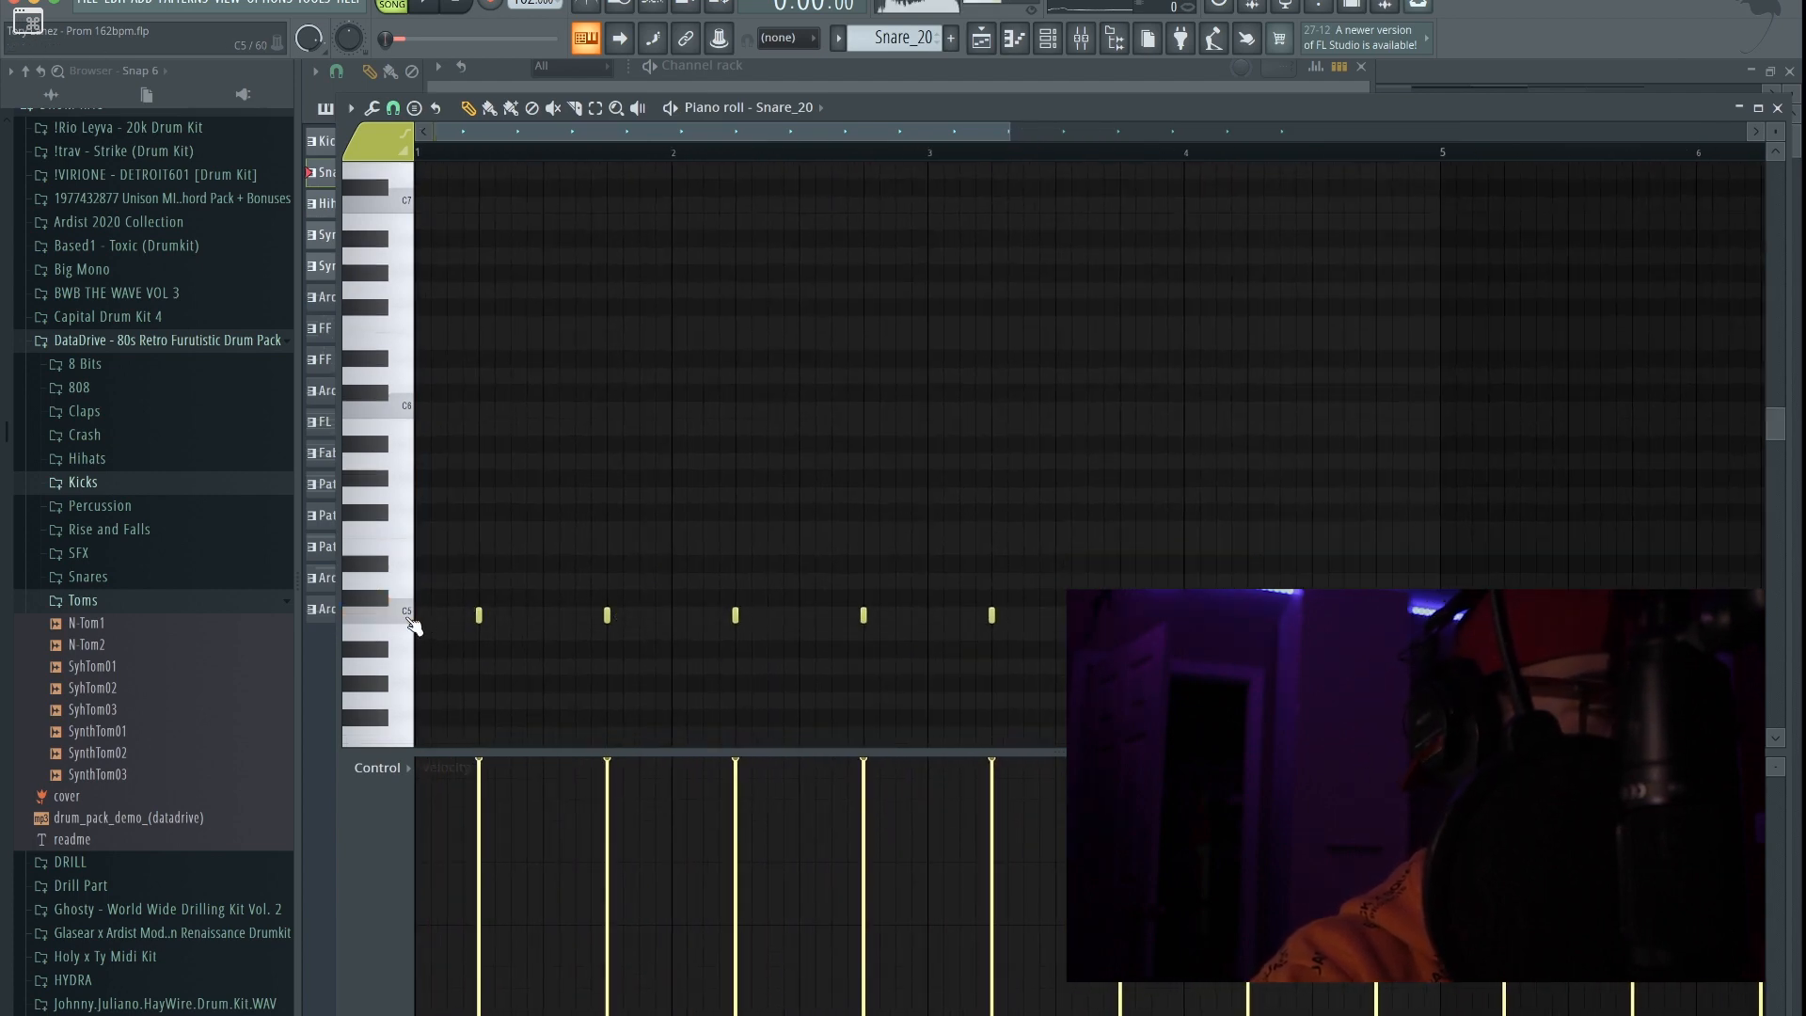
scroll(723, 424, down, 1)
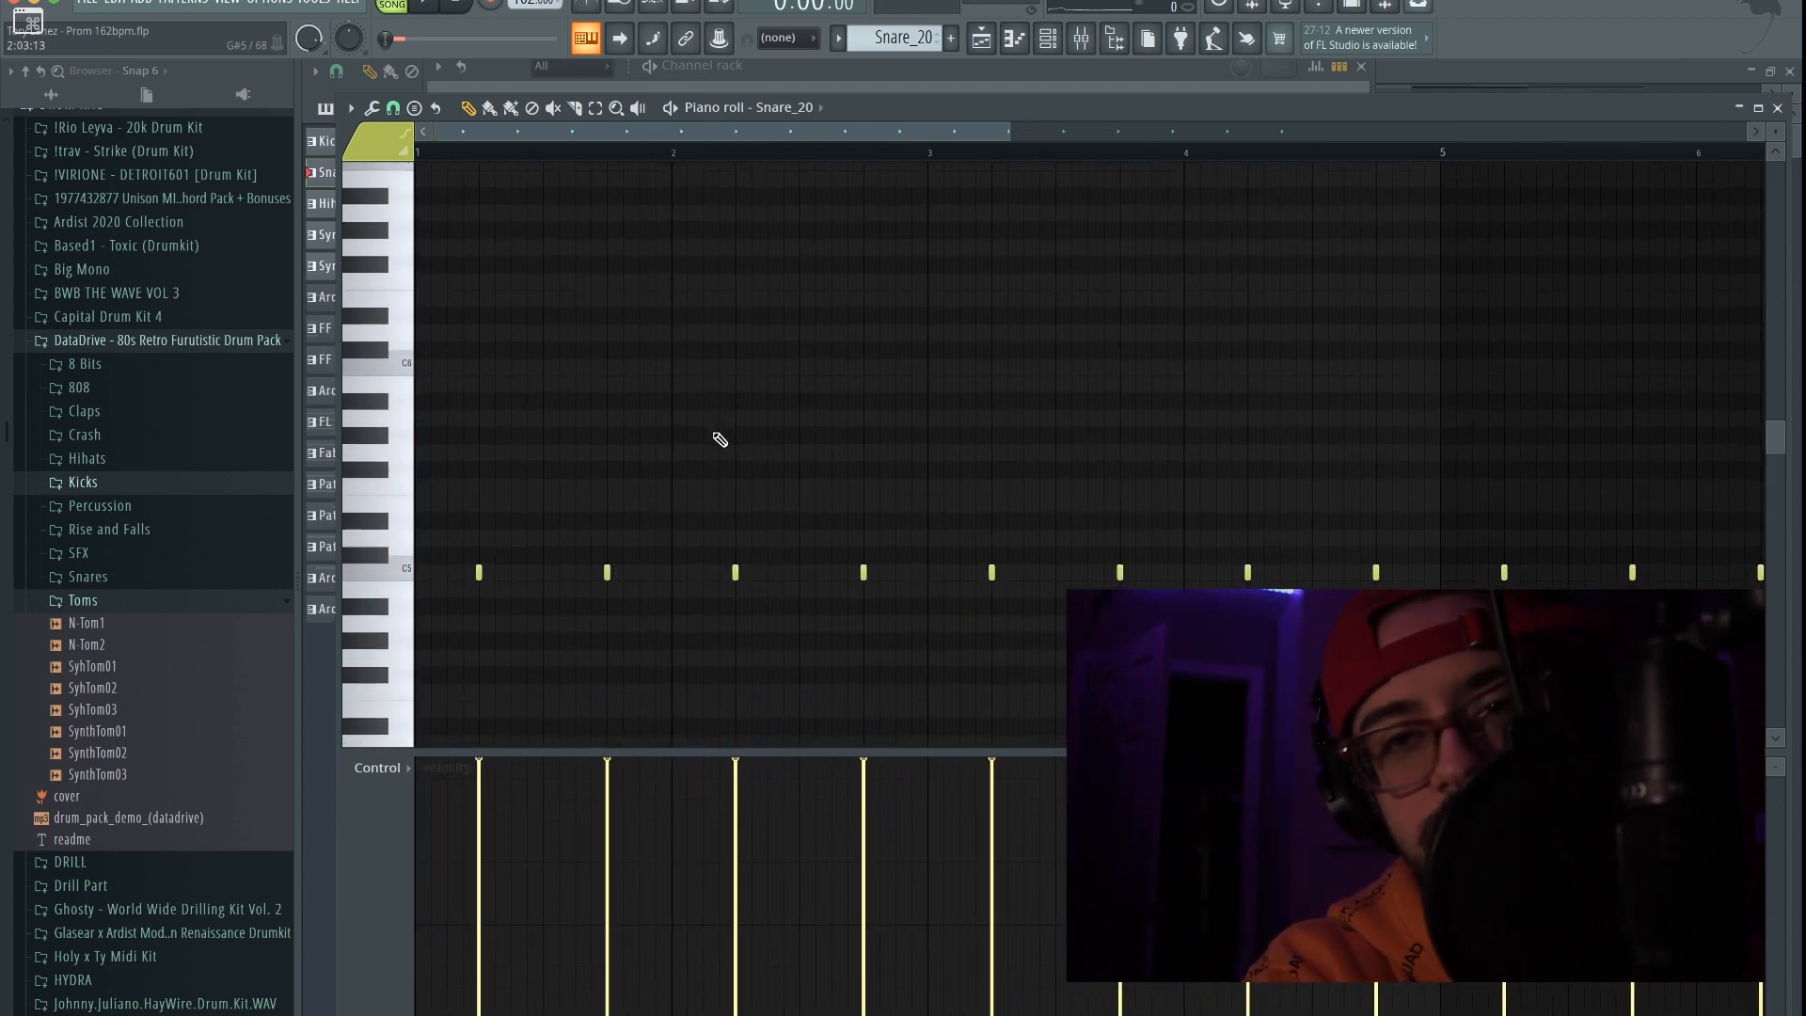
scroll(829, 416, up, 1)
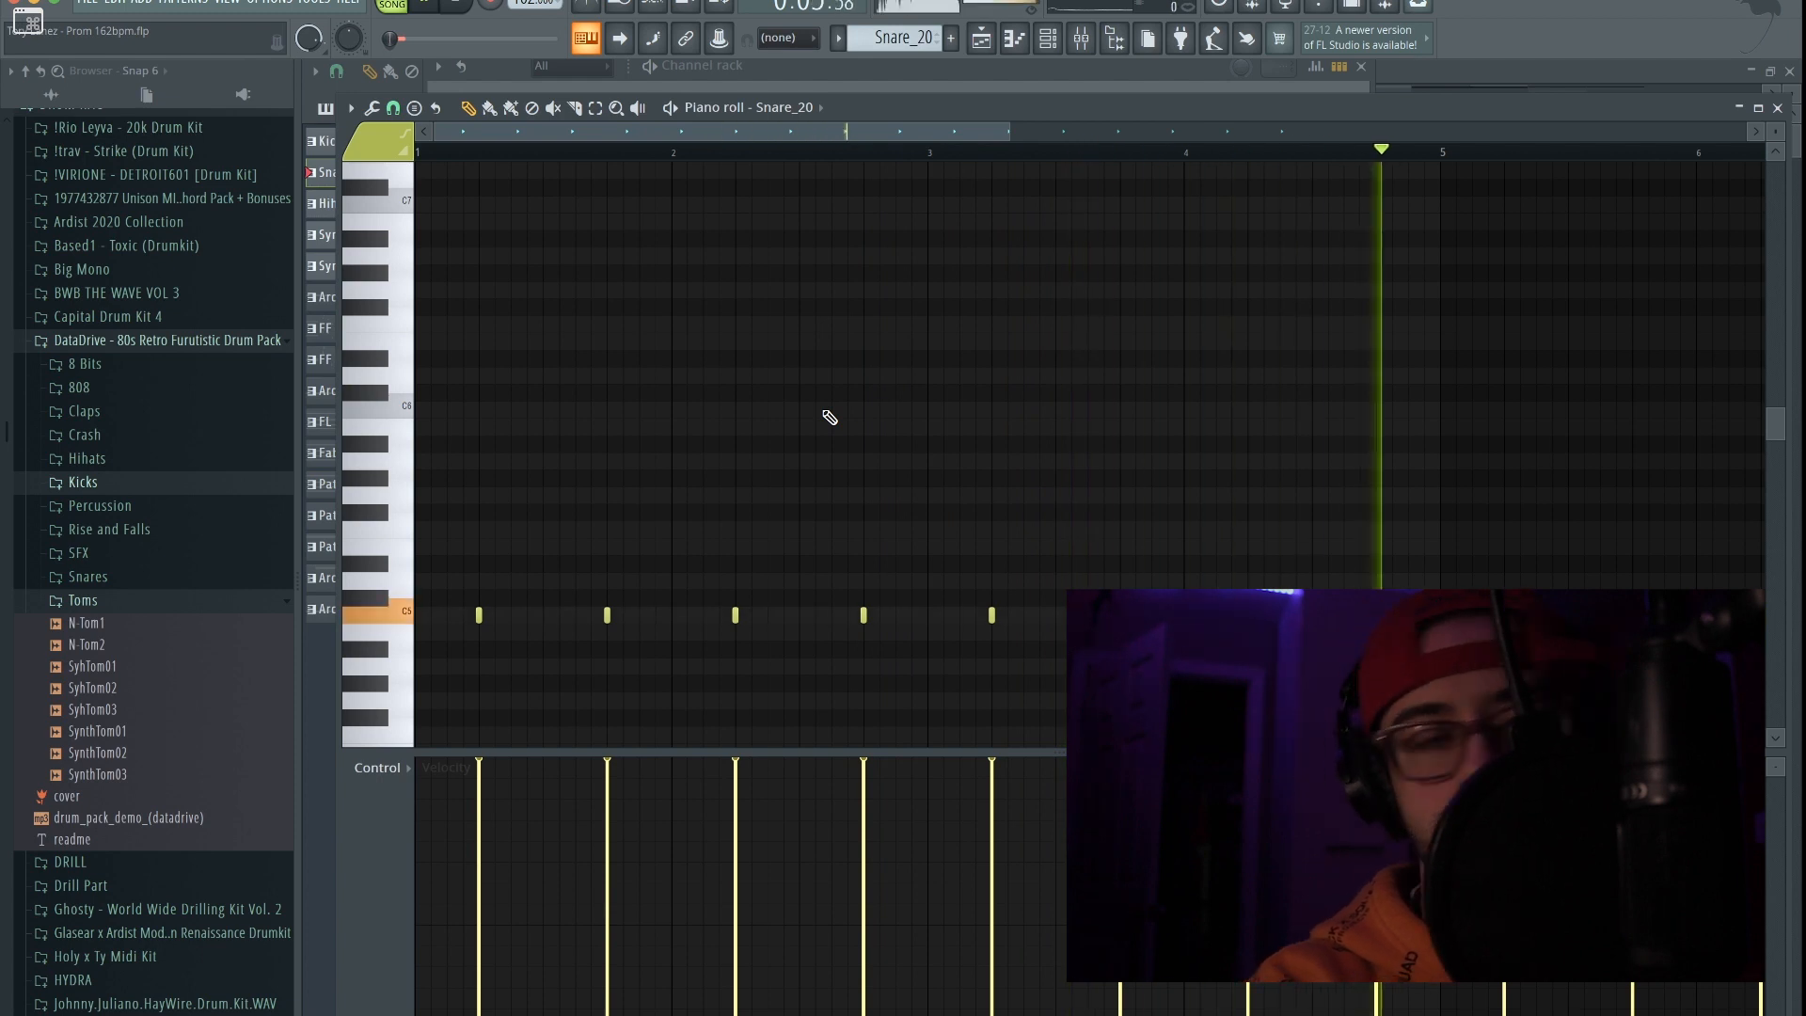
Step: Open the Hihat_3_closed pattern from track 13 in the piano roll and play it to examine its notes and velocities
click(981, 40)
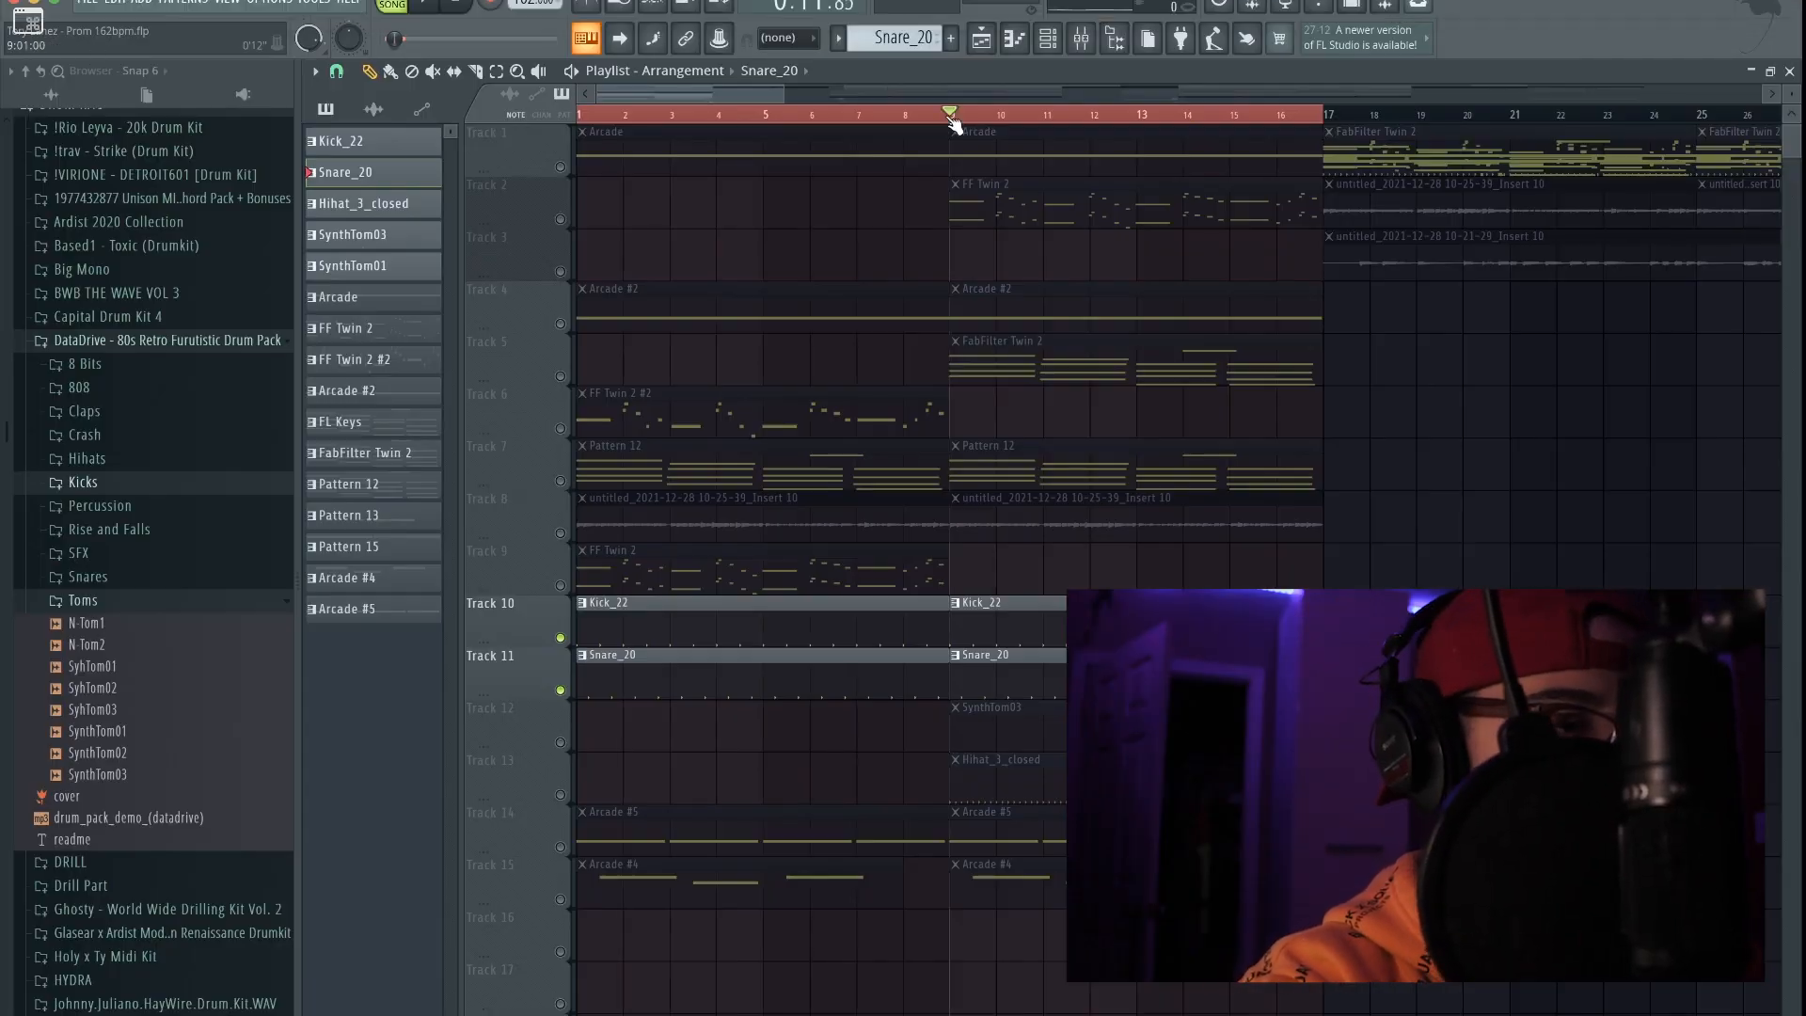
double_click(969, 764)
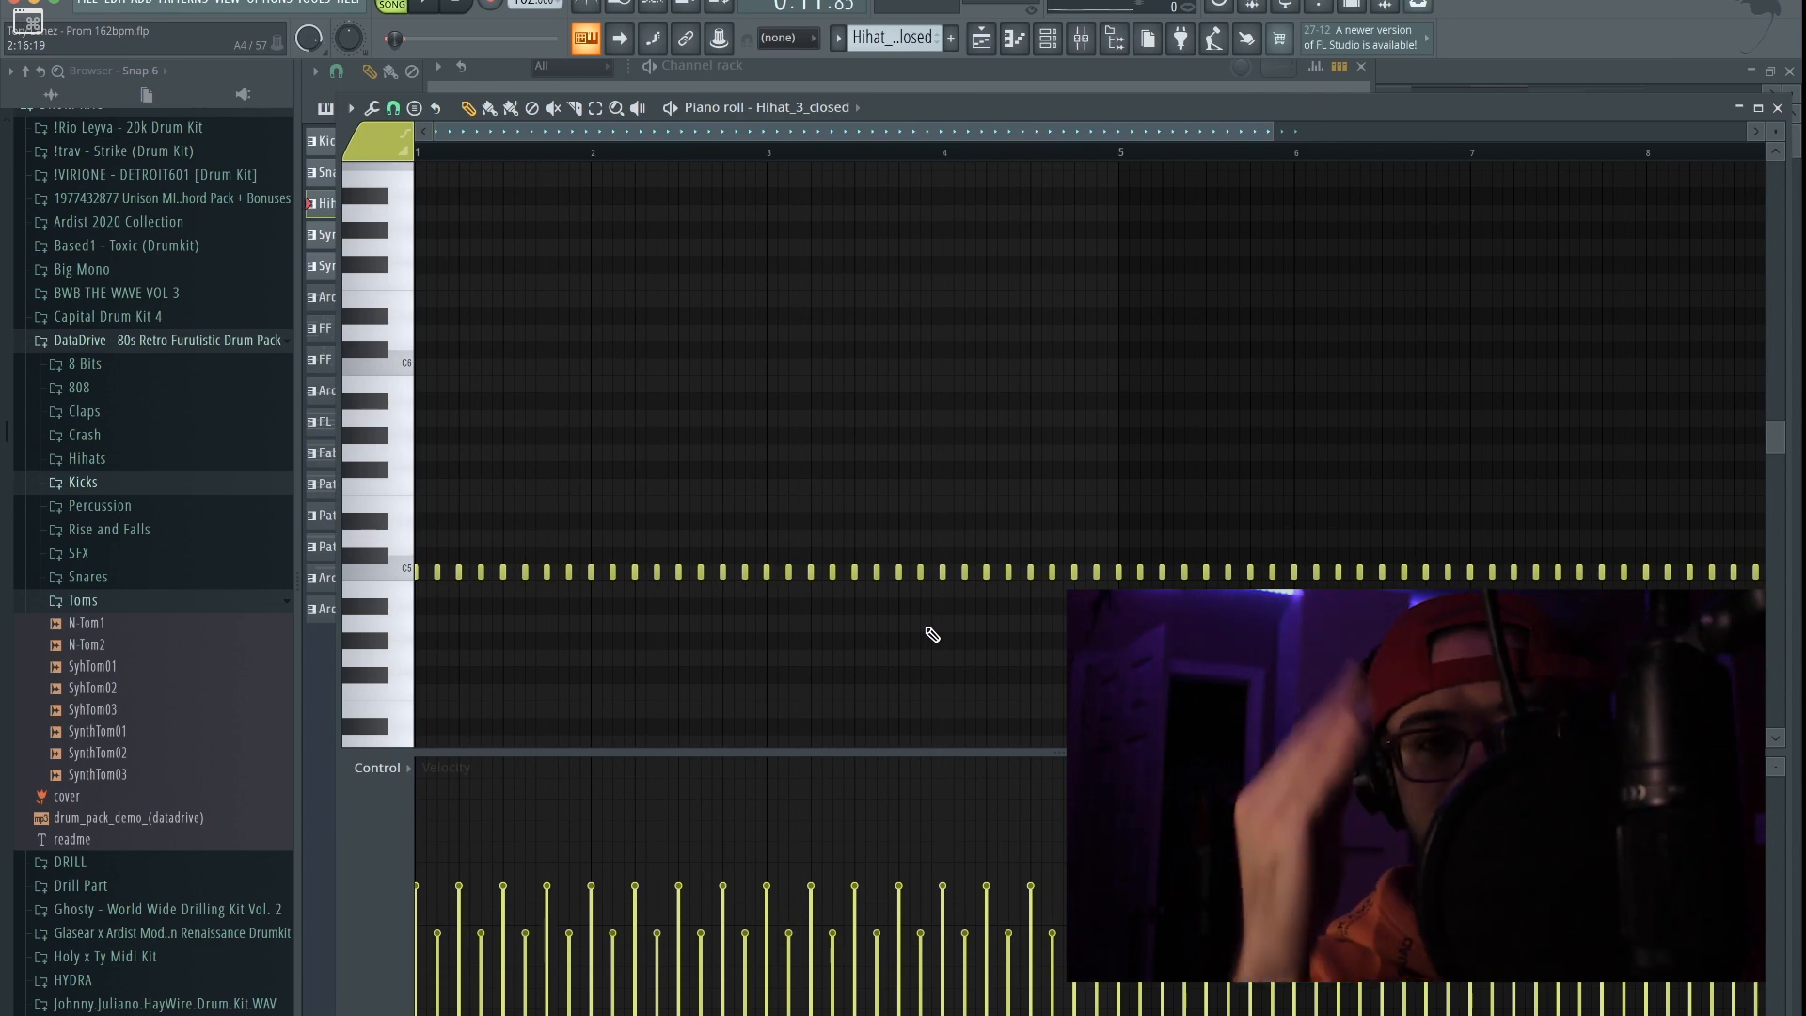
key(space)
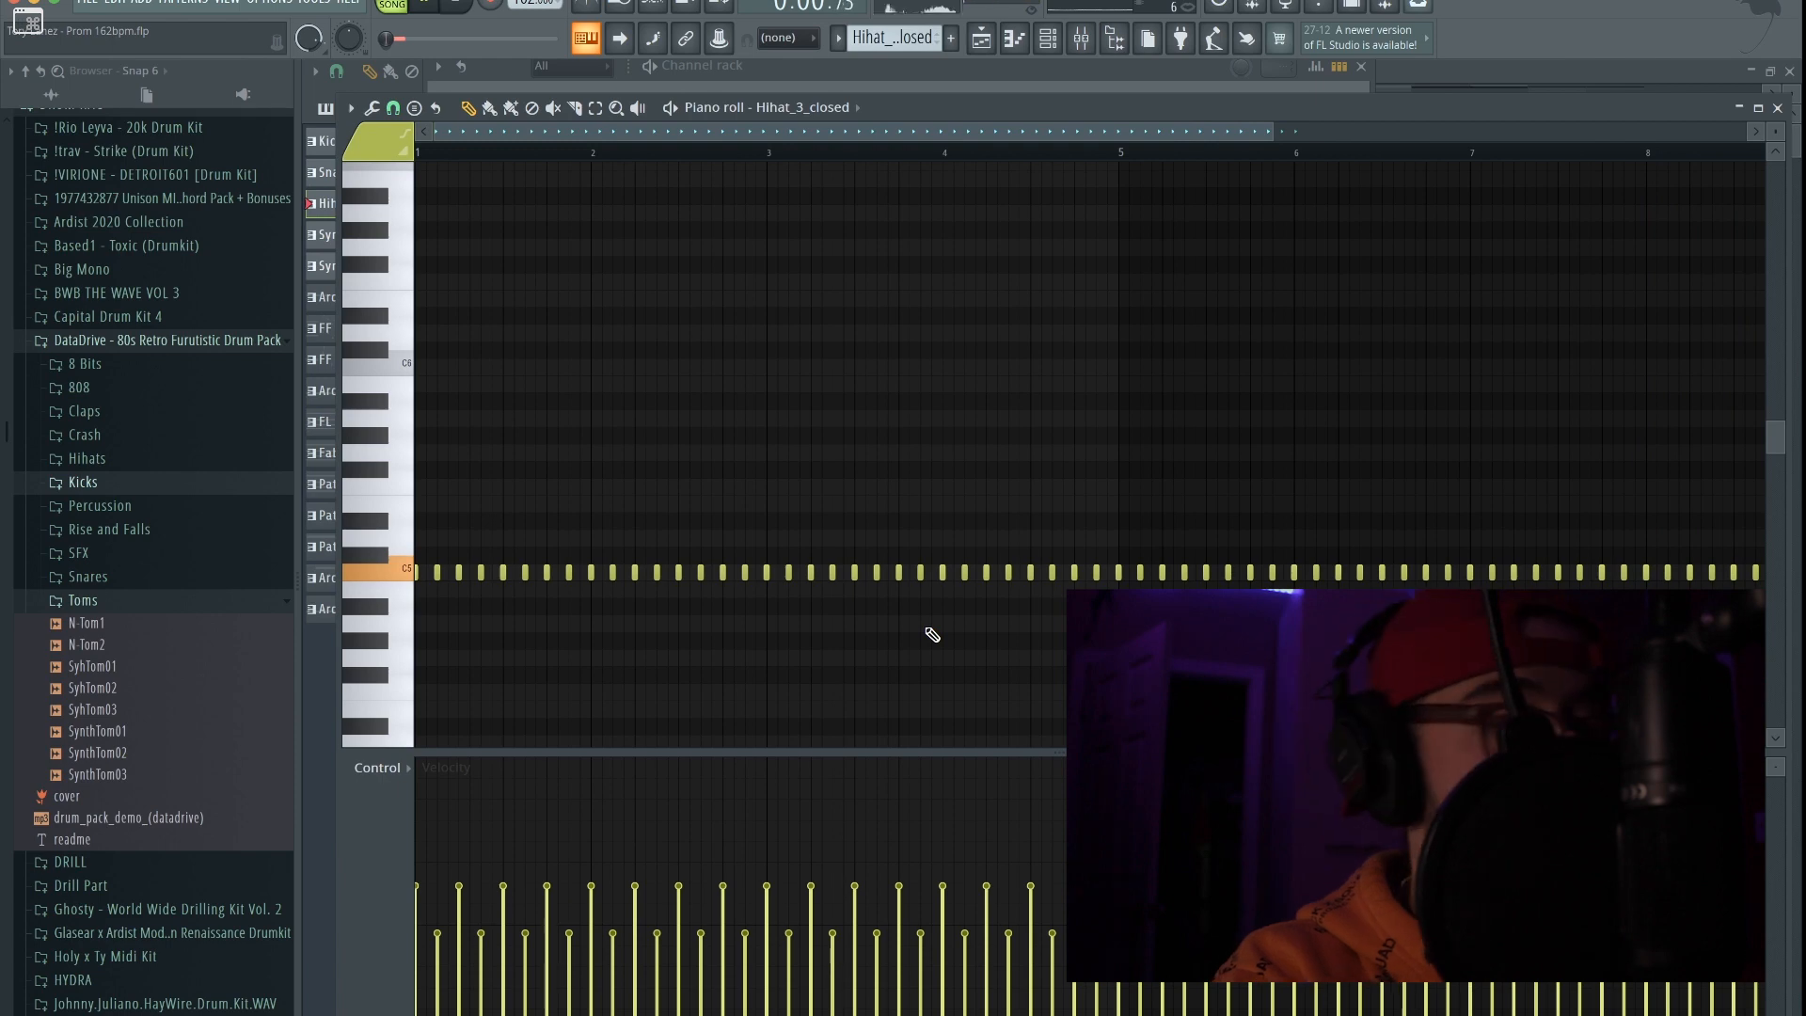
Step: Unmute tracks 12 and 13 in the playlist and open the SynthTom03 pattern in the piano roll to examine its notes
key(F5)
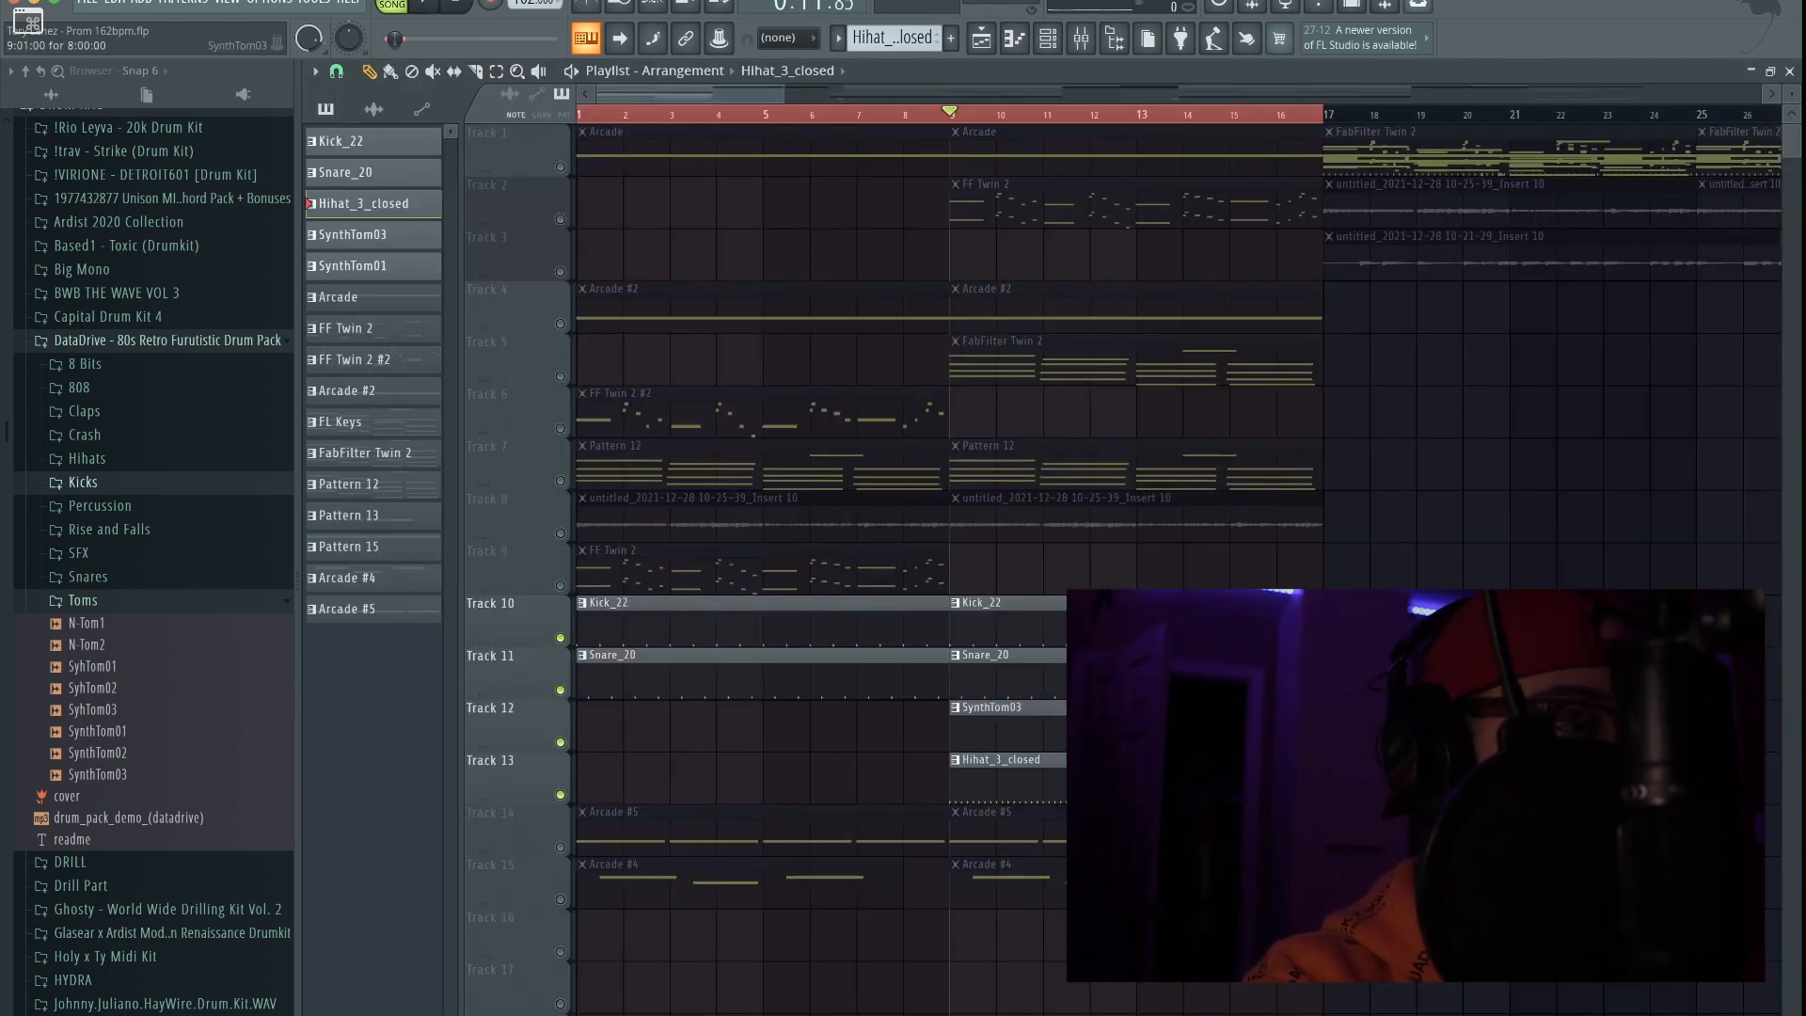
scroll(1079, 726, up, 3)
double_click(1079, 727)
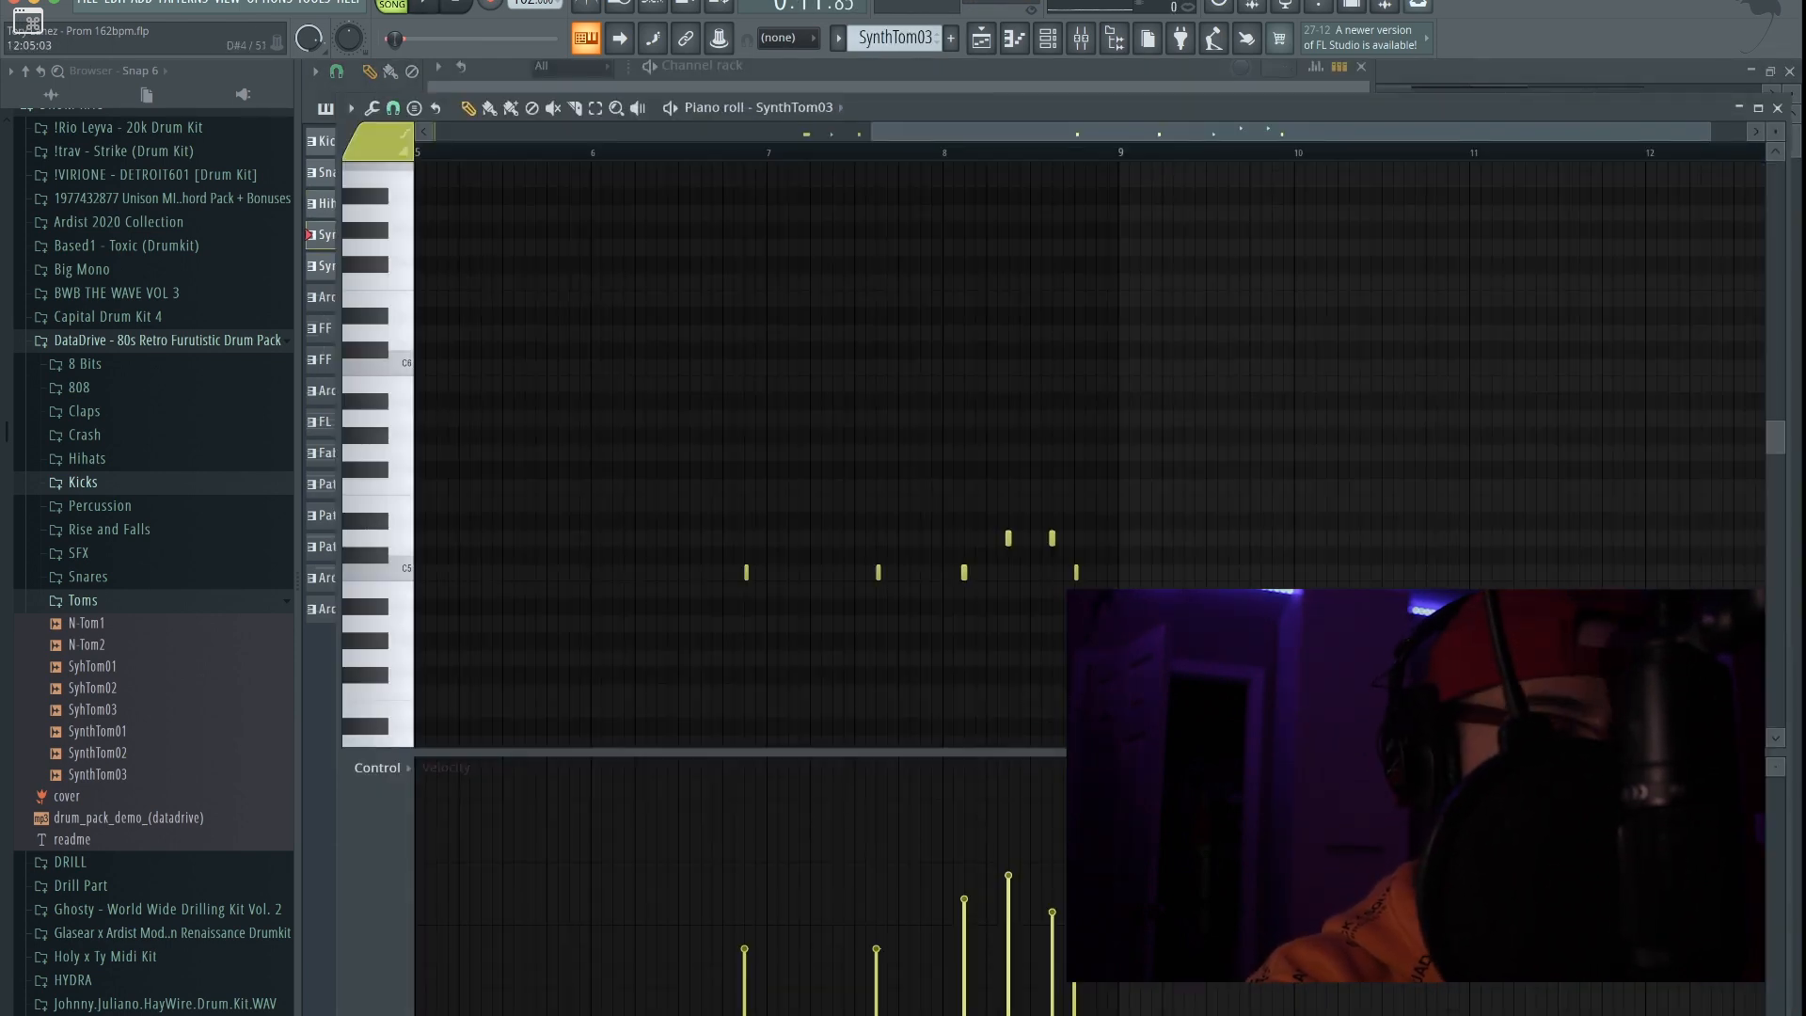
scroll(1079, 726, left, 5)
scroll(609, 592, down, 2)
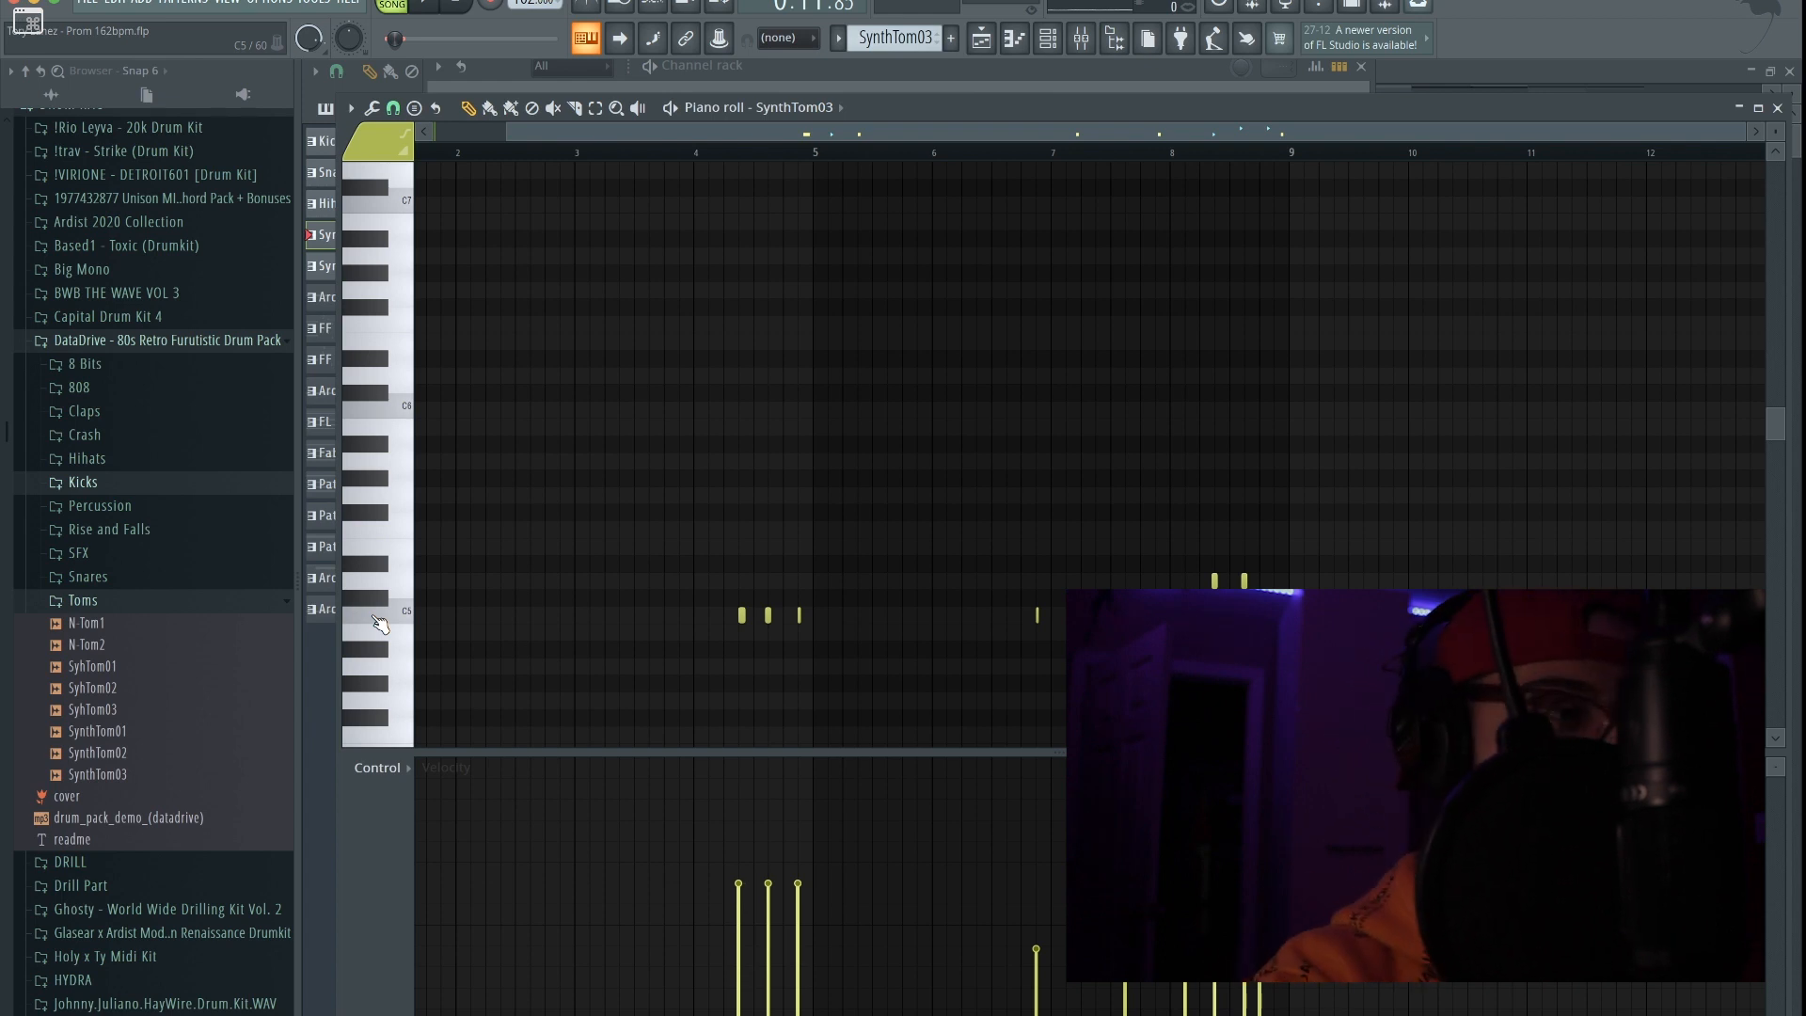
Step: Play drum tracks 10 to 13 from bar 9 of the arrangement while checking the SynthTom03 notes in the piano roll
key(F5)
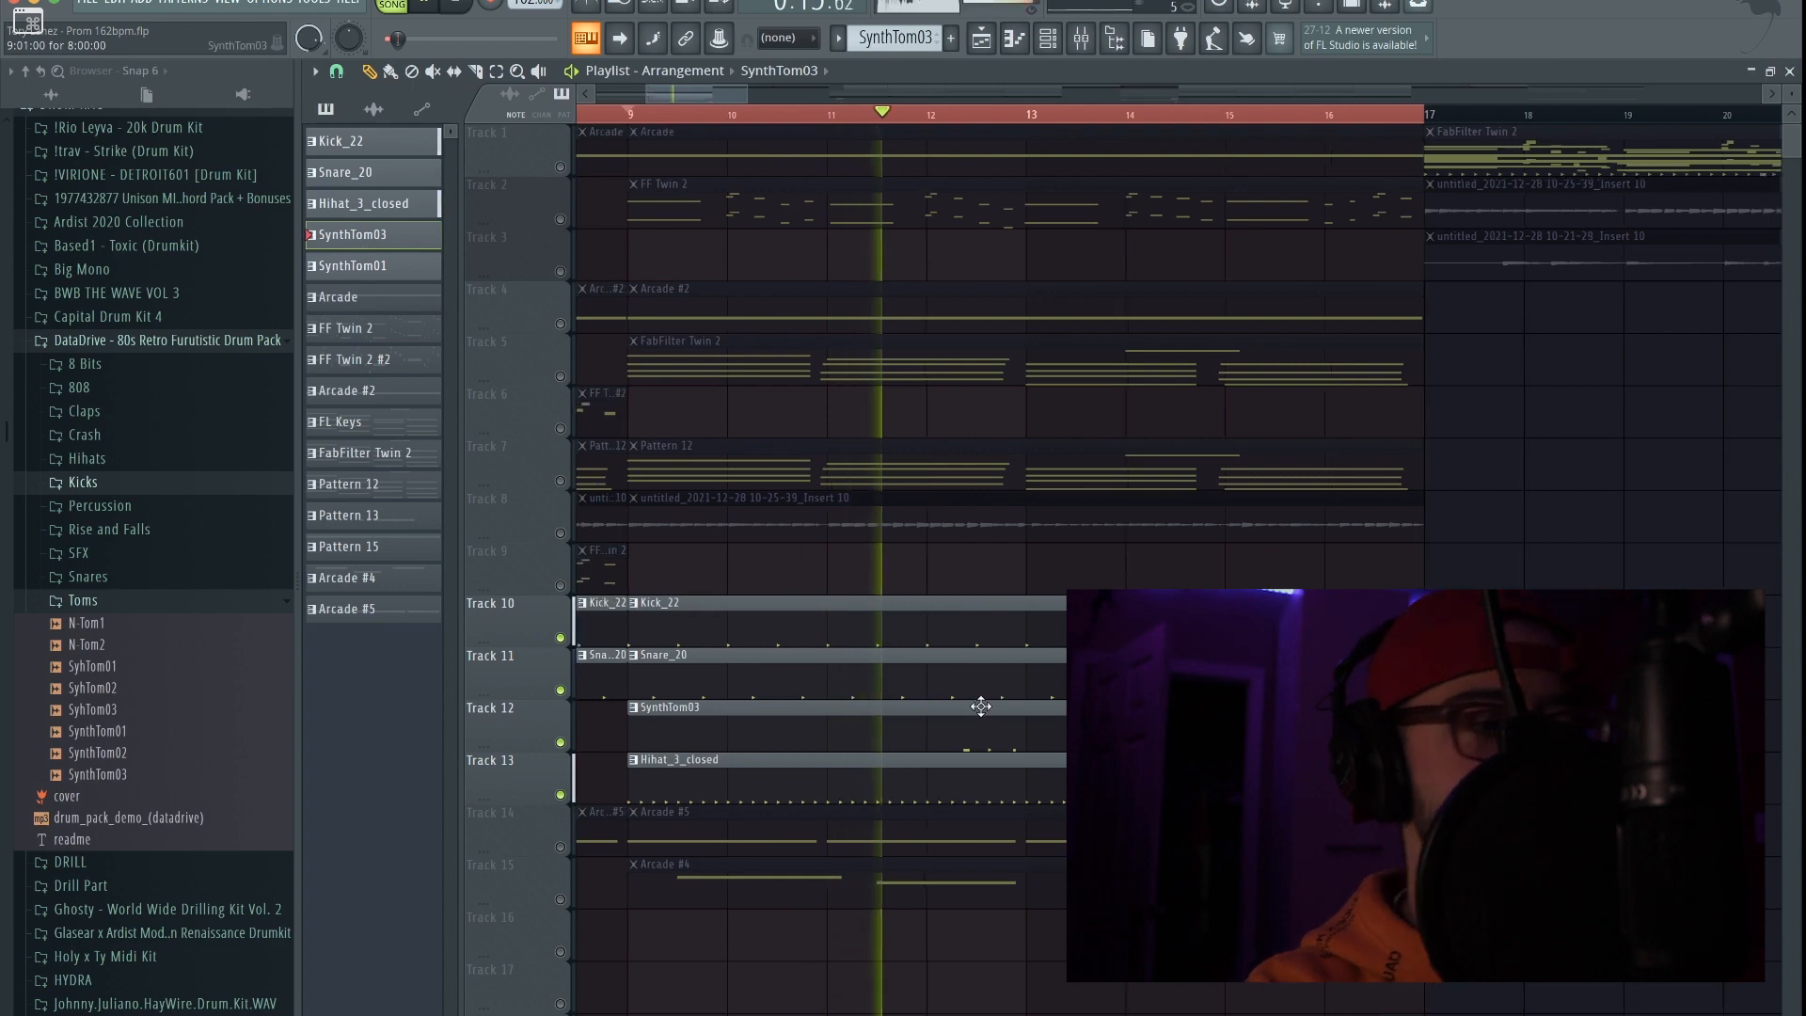
scroll(1021, 739, down, 2)
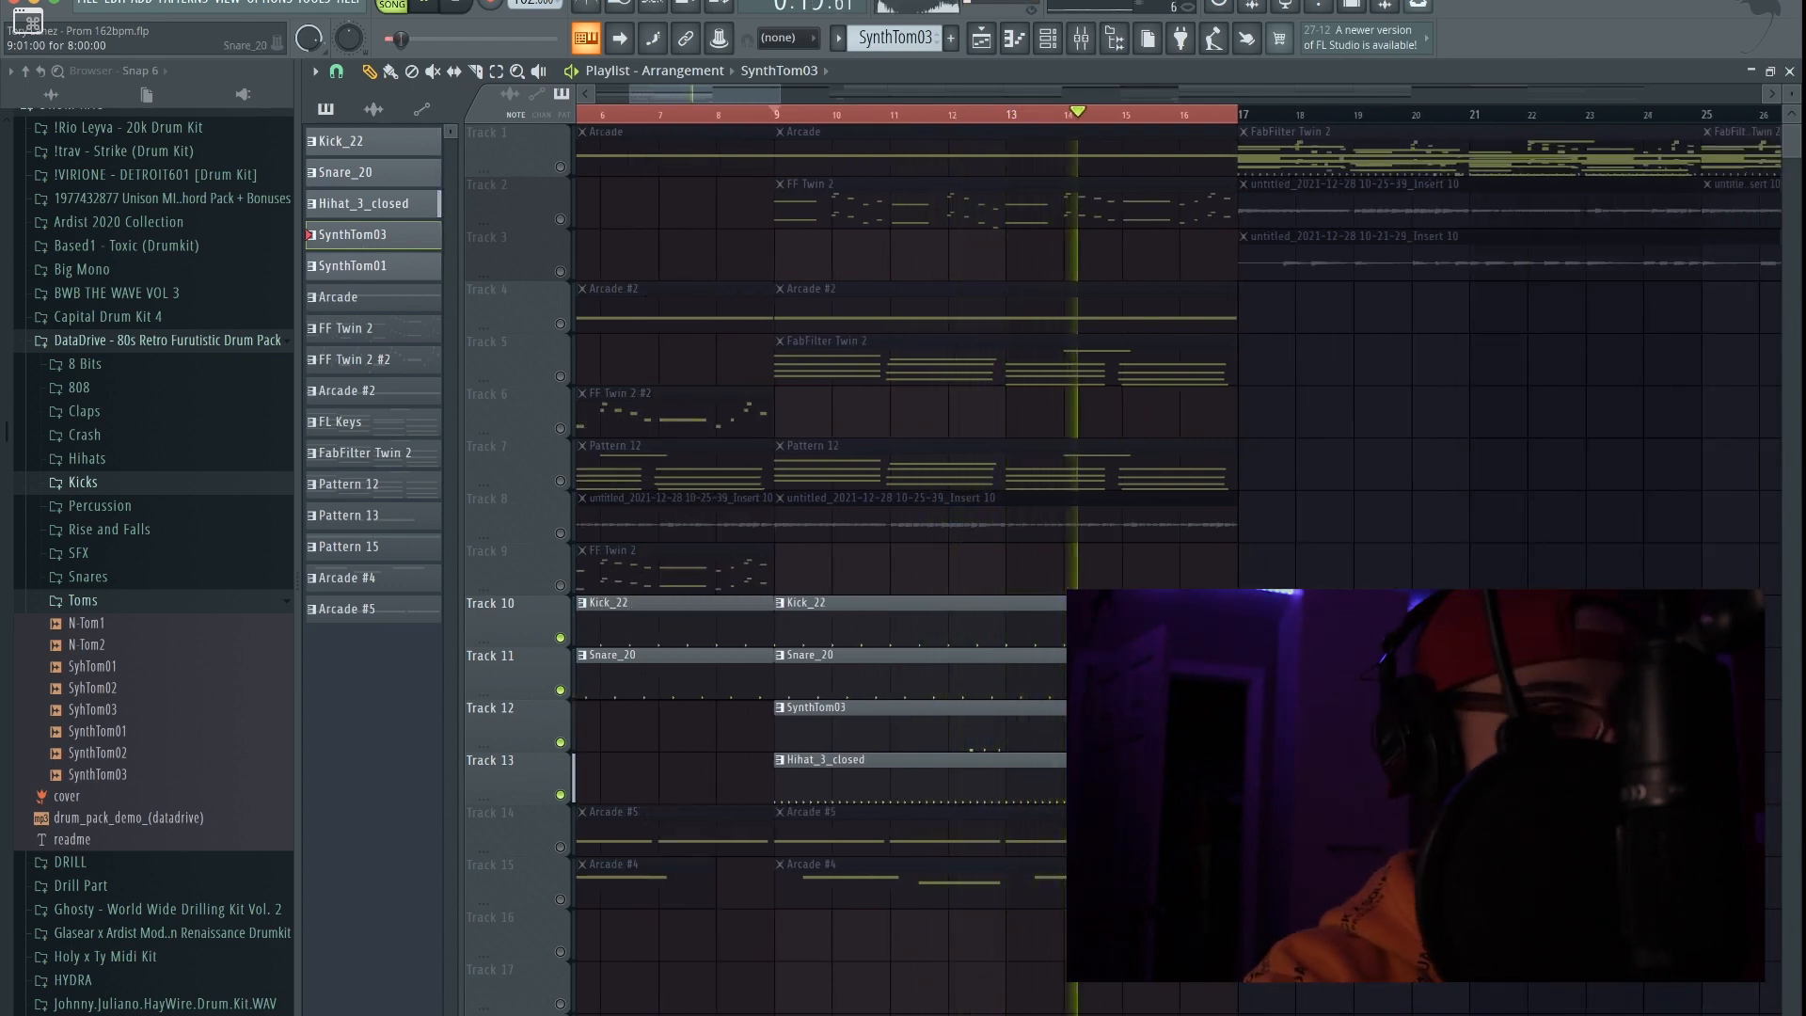
key(F7)
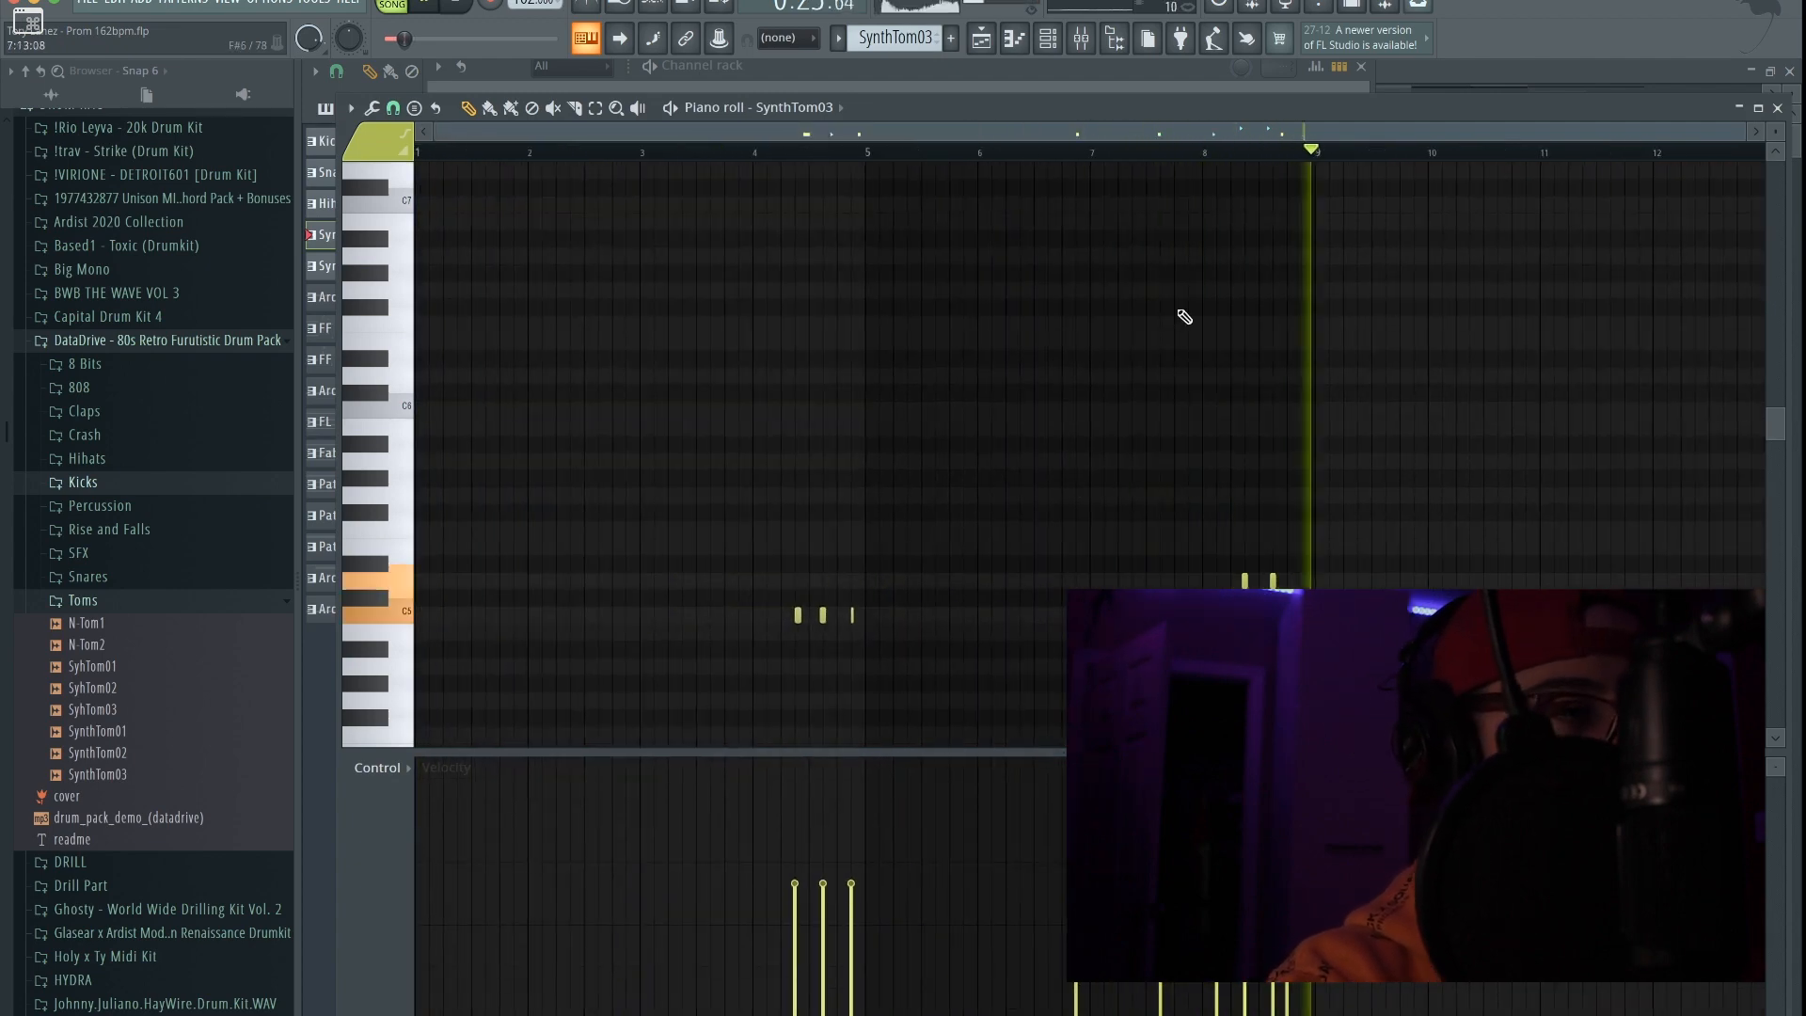
key(F5)
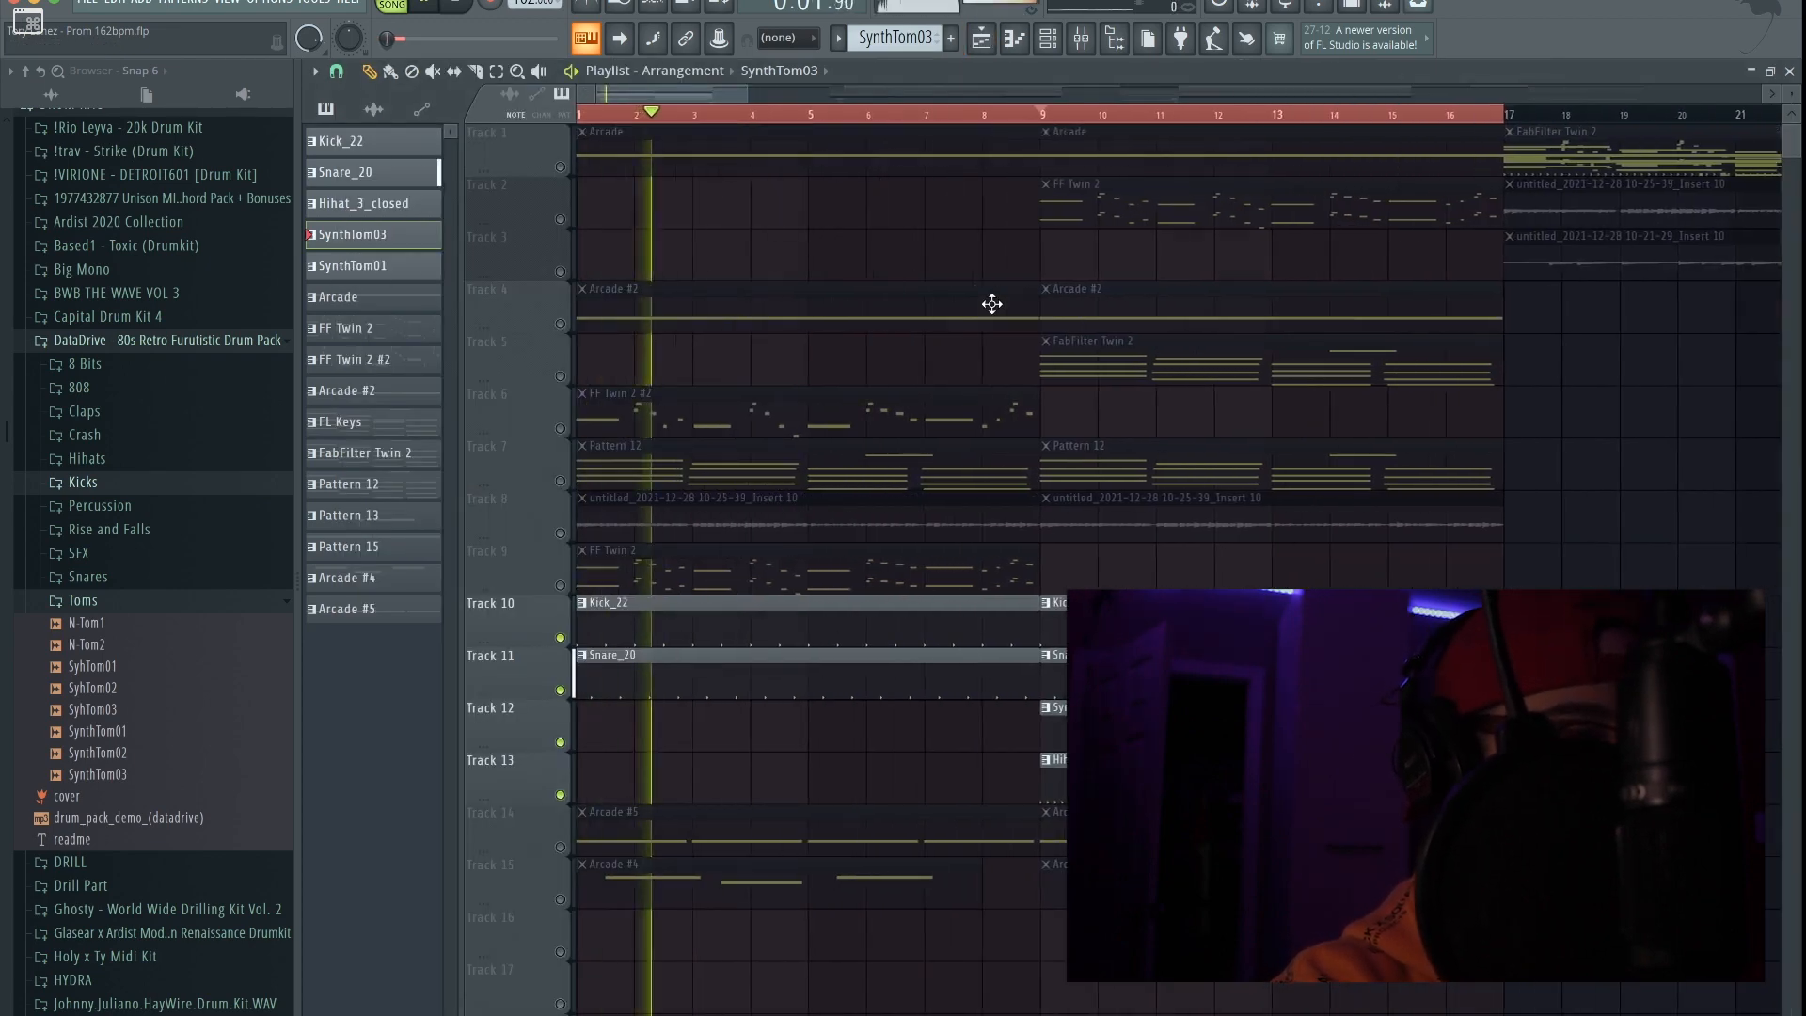